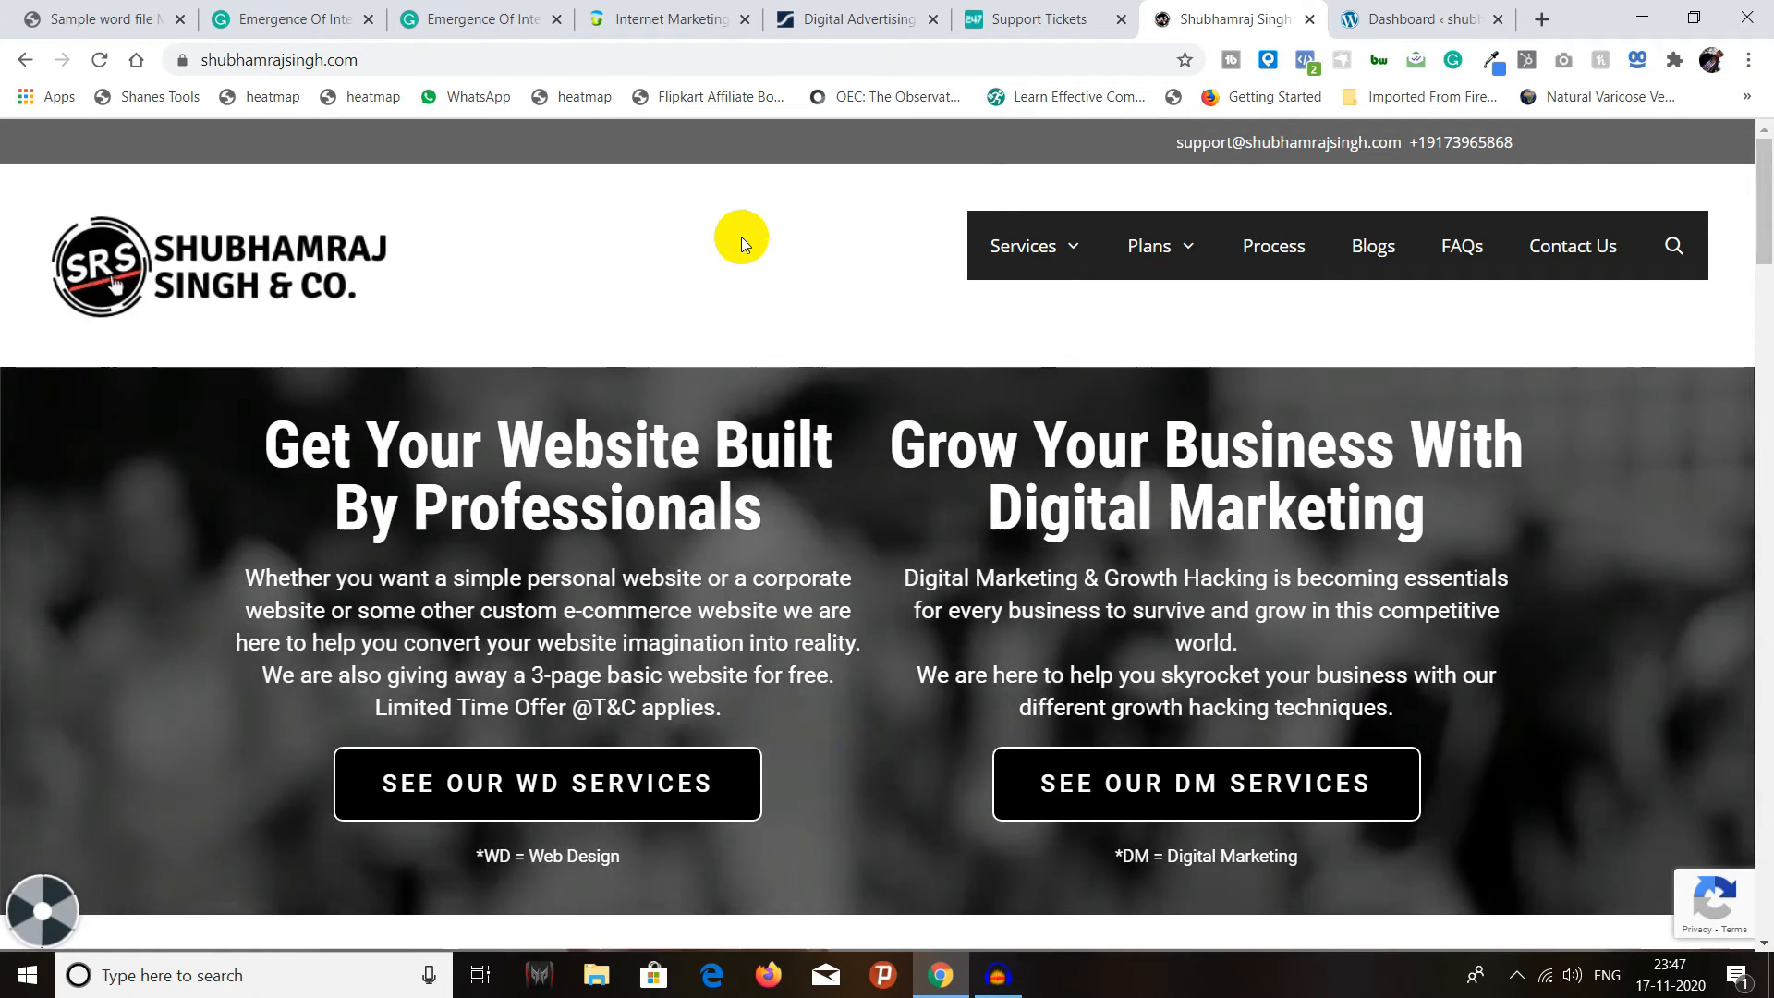
# - Switch to the WordPress dashboard and open the list of all pages
pyautogui.click(1406, 18)
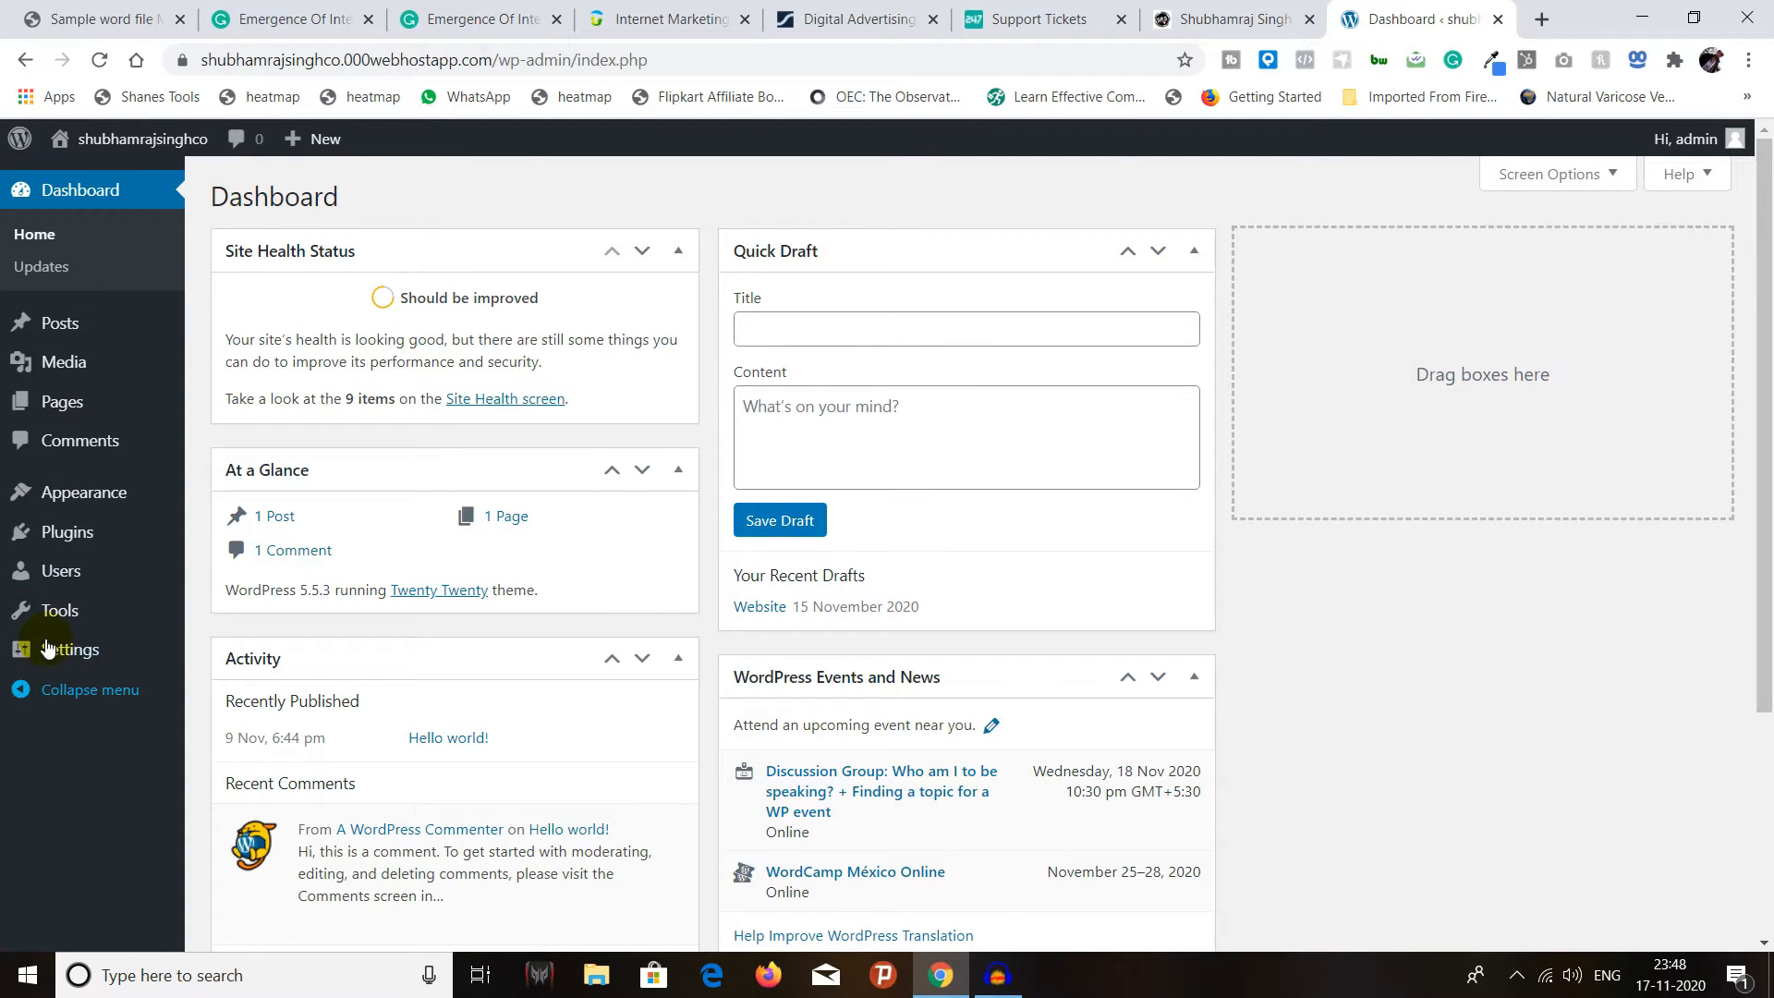
pyautogui.moveTo(92, 328)
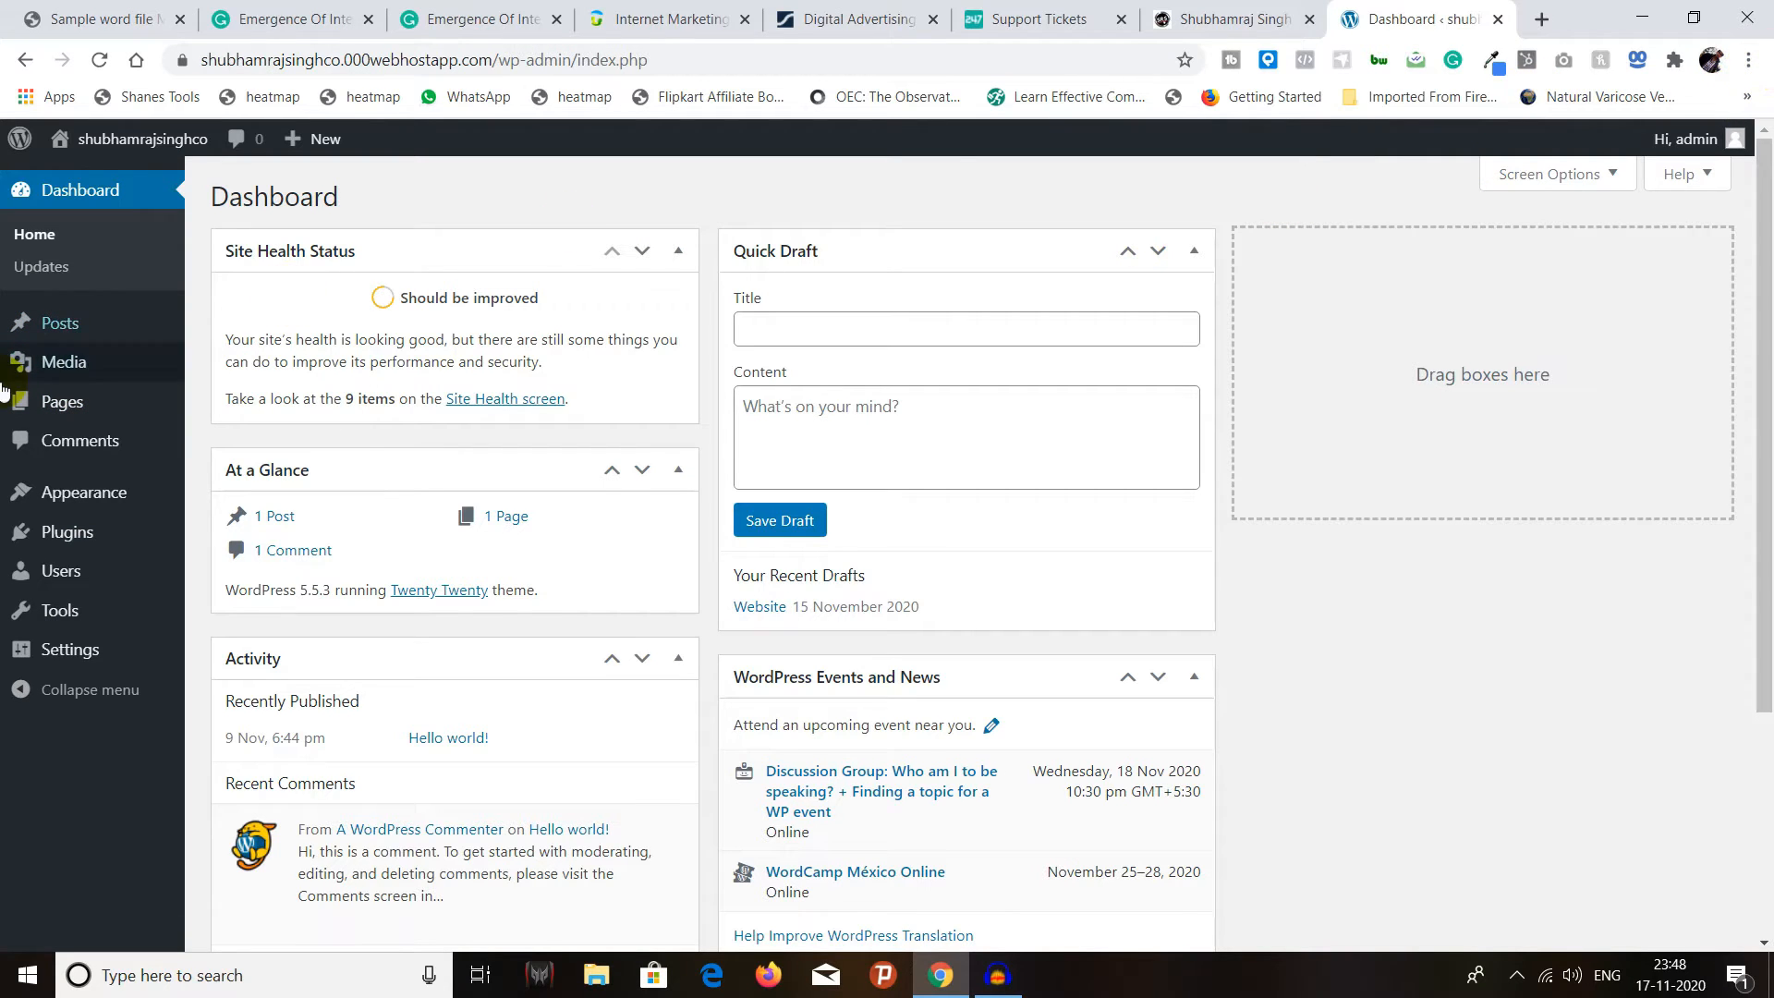
pyautogui.moveTo(55, 368)
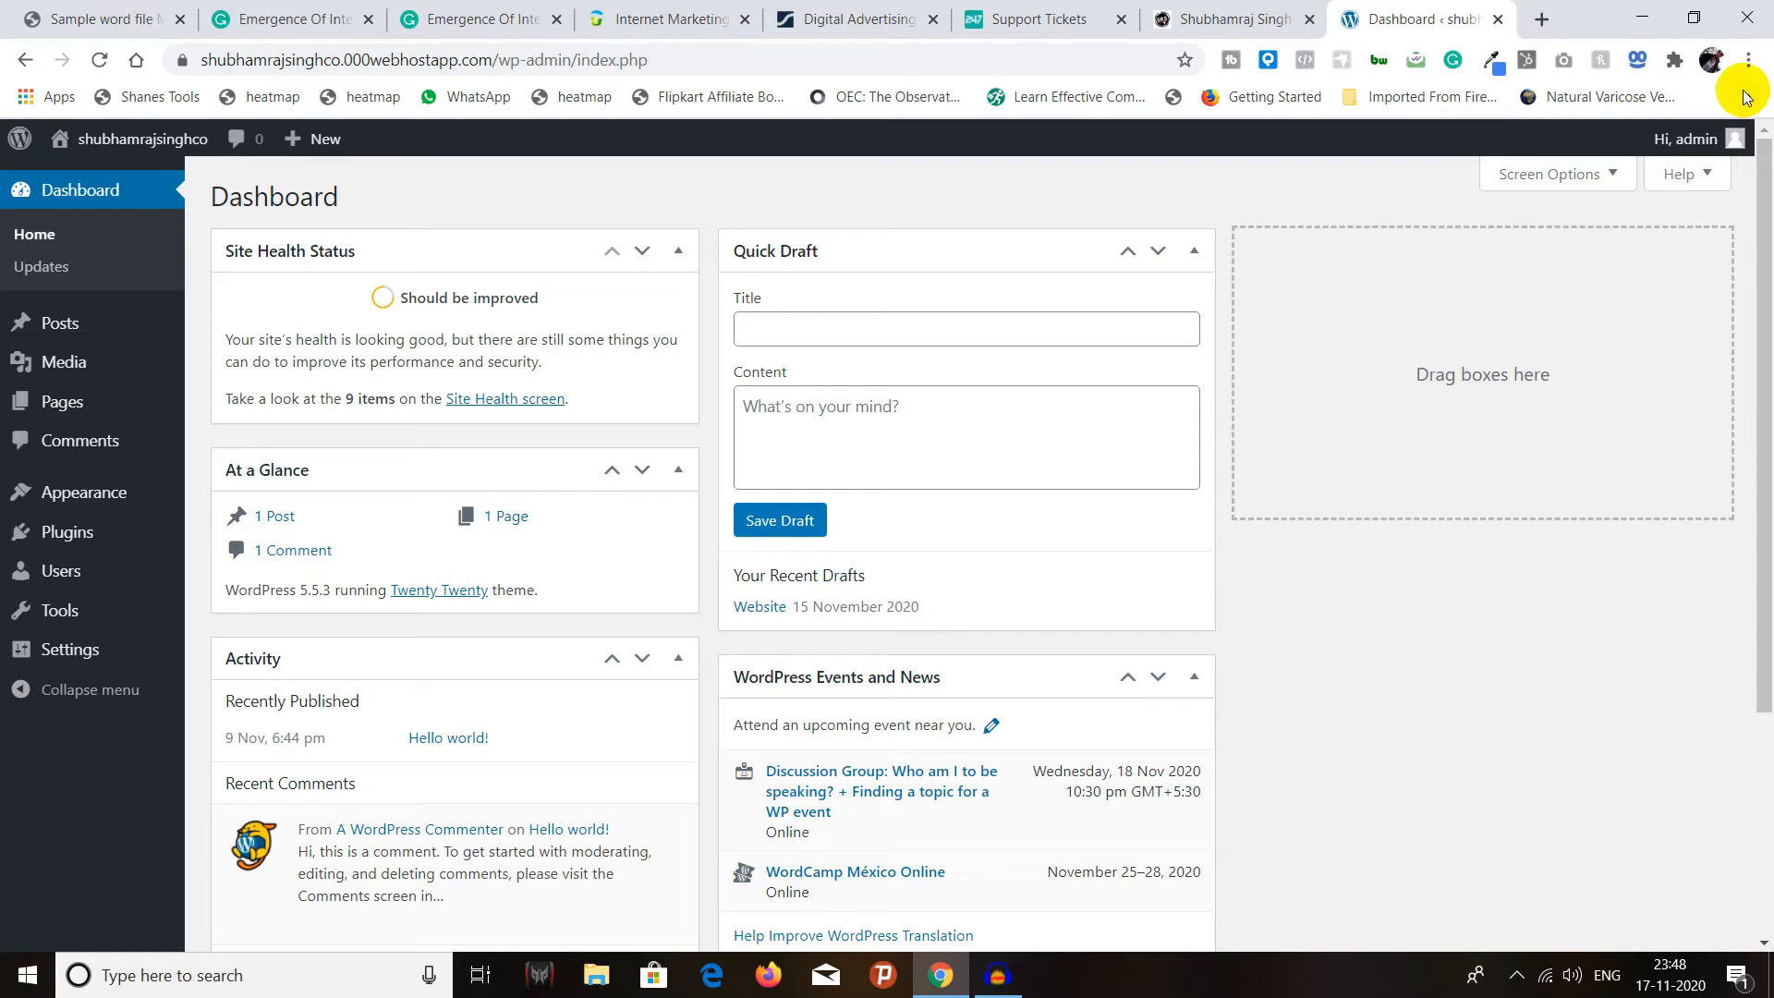
pyautogui.moveTo(37, 417)
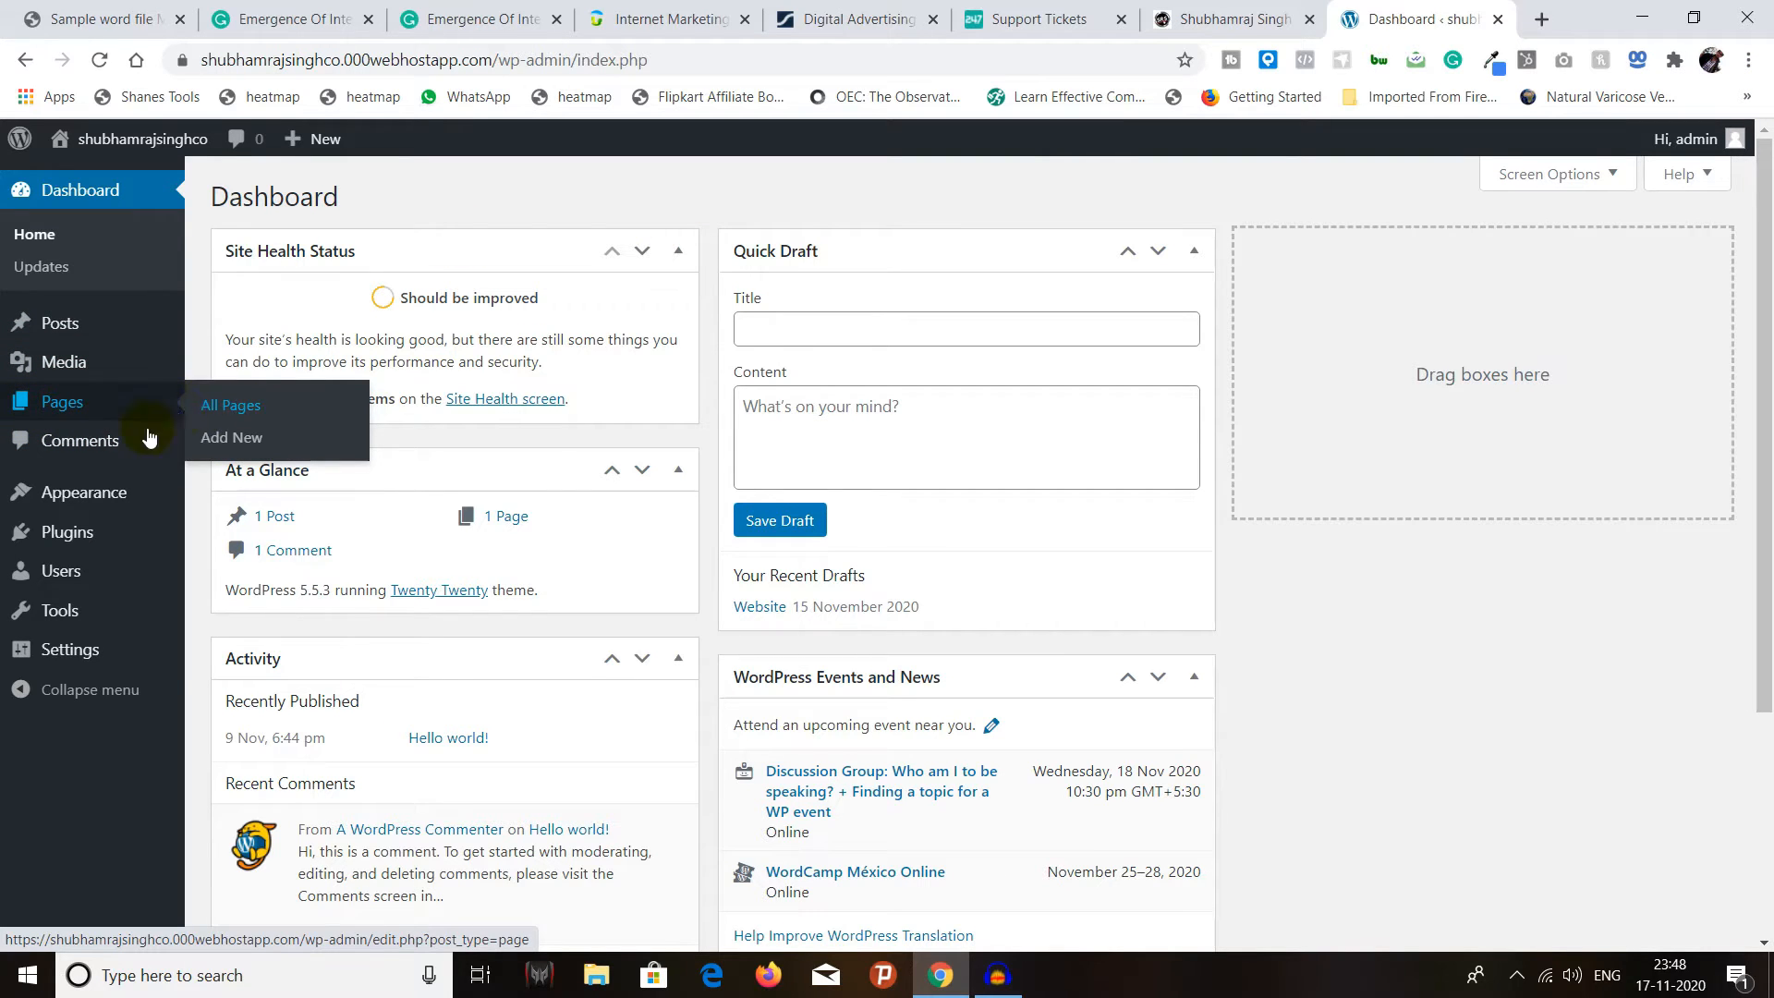
pyautogui.moveTo(60, 492)
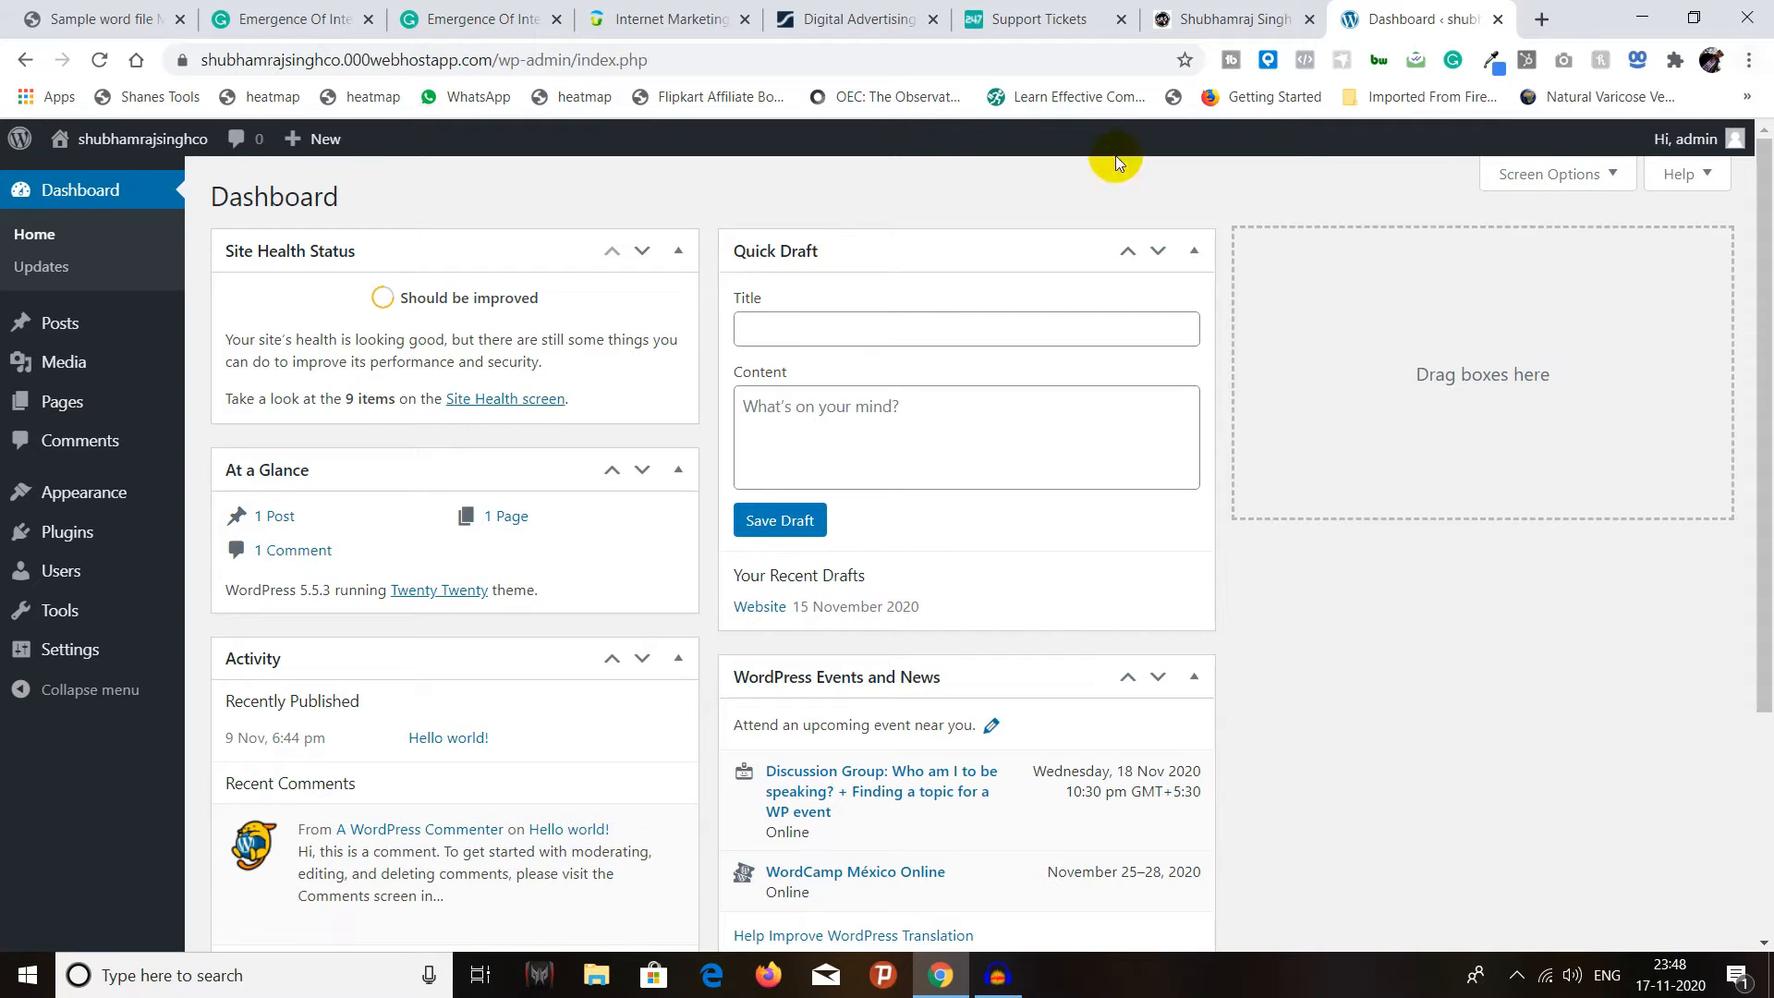
pyautogui.moveTo(91, 529)
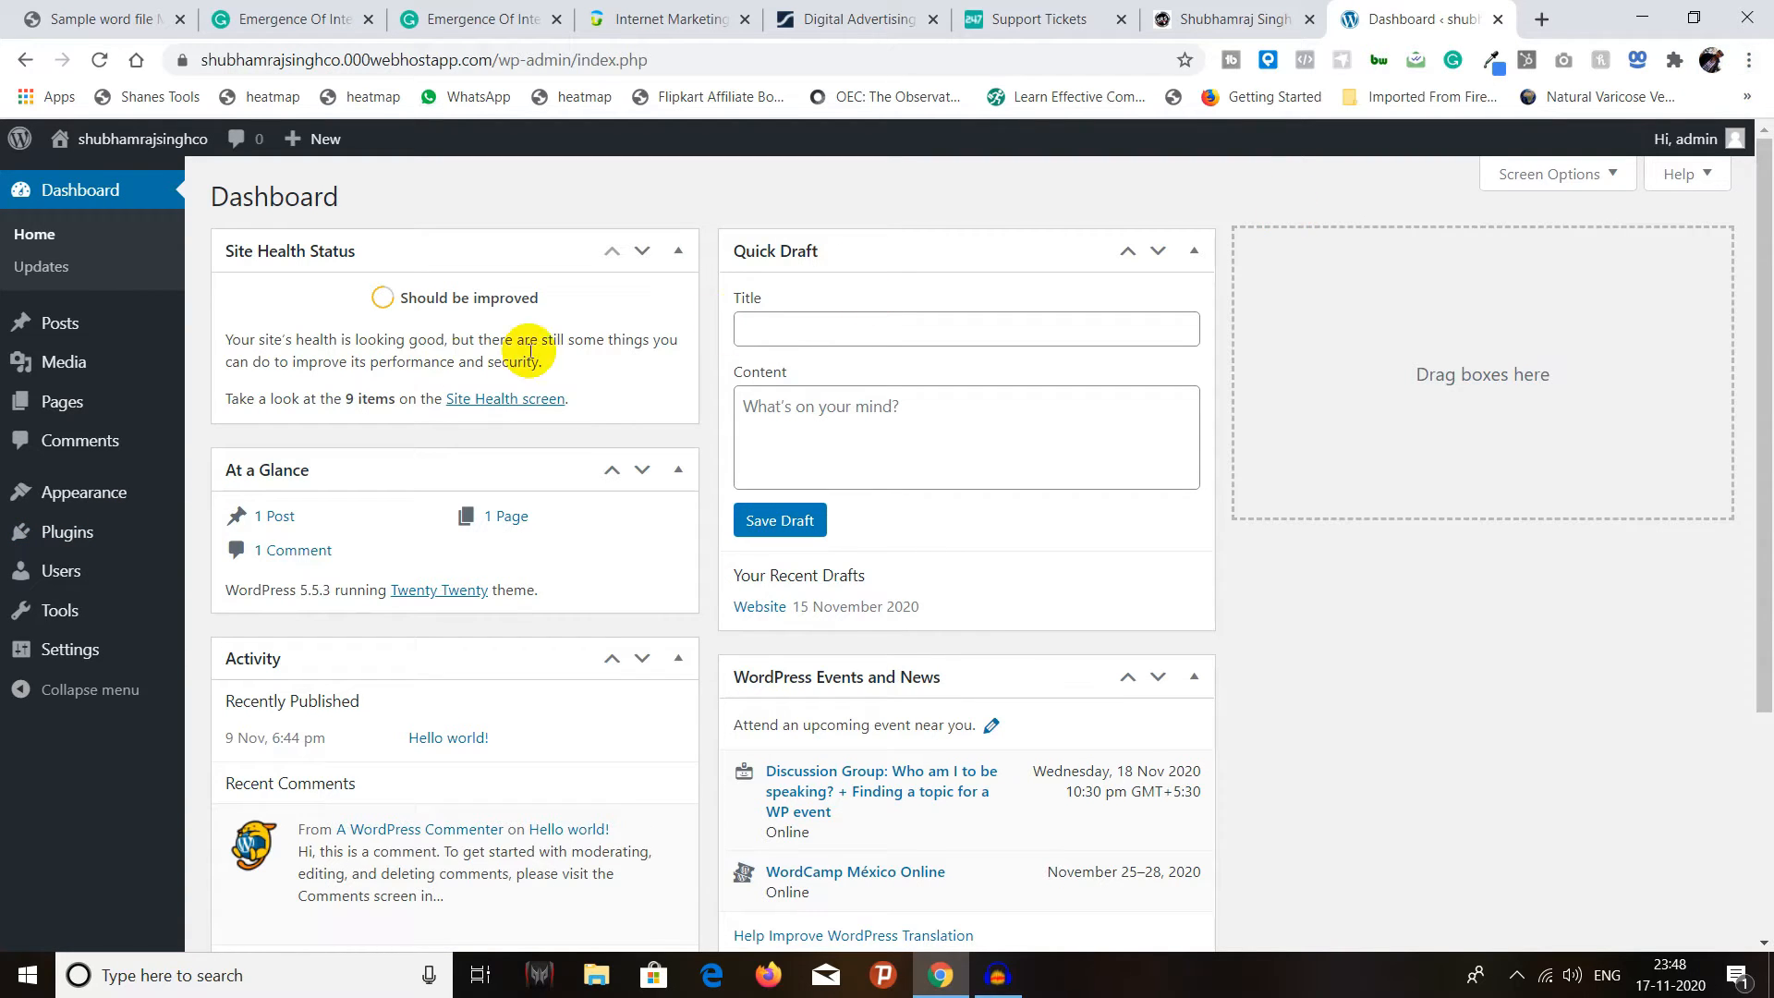
pyautogui.click(45, 578)
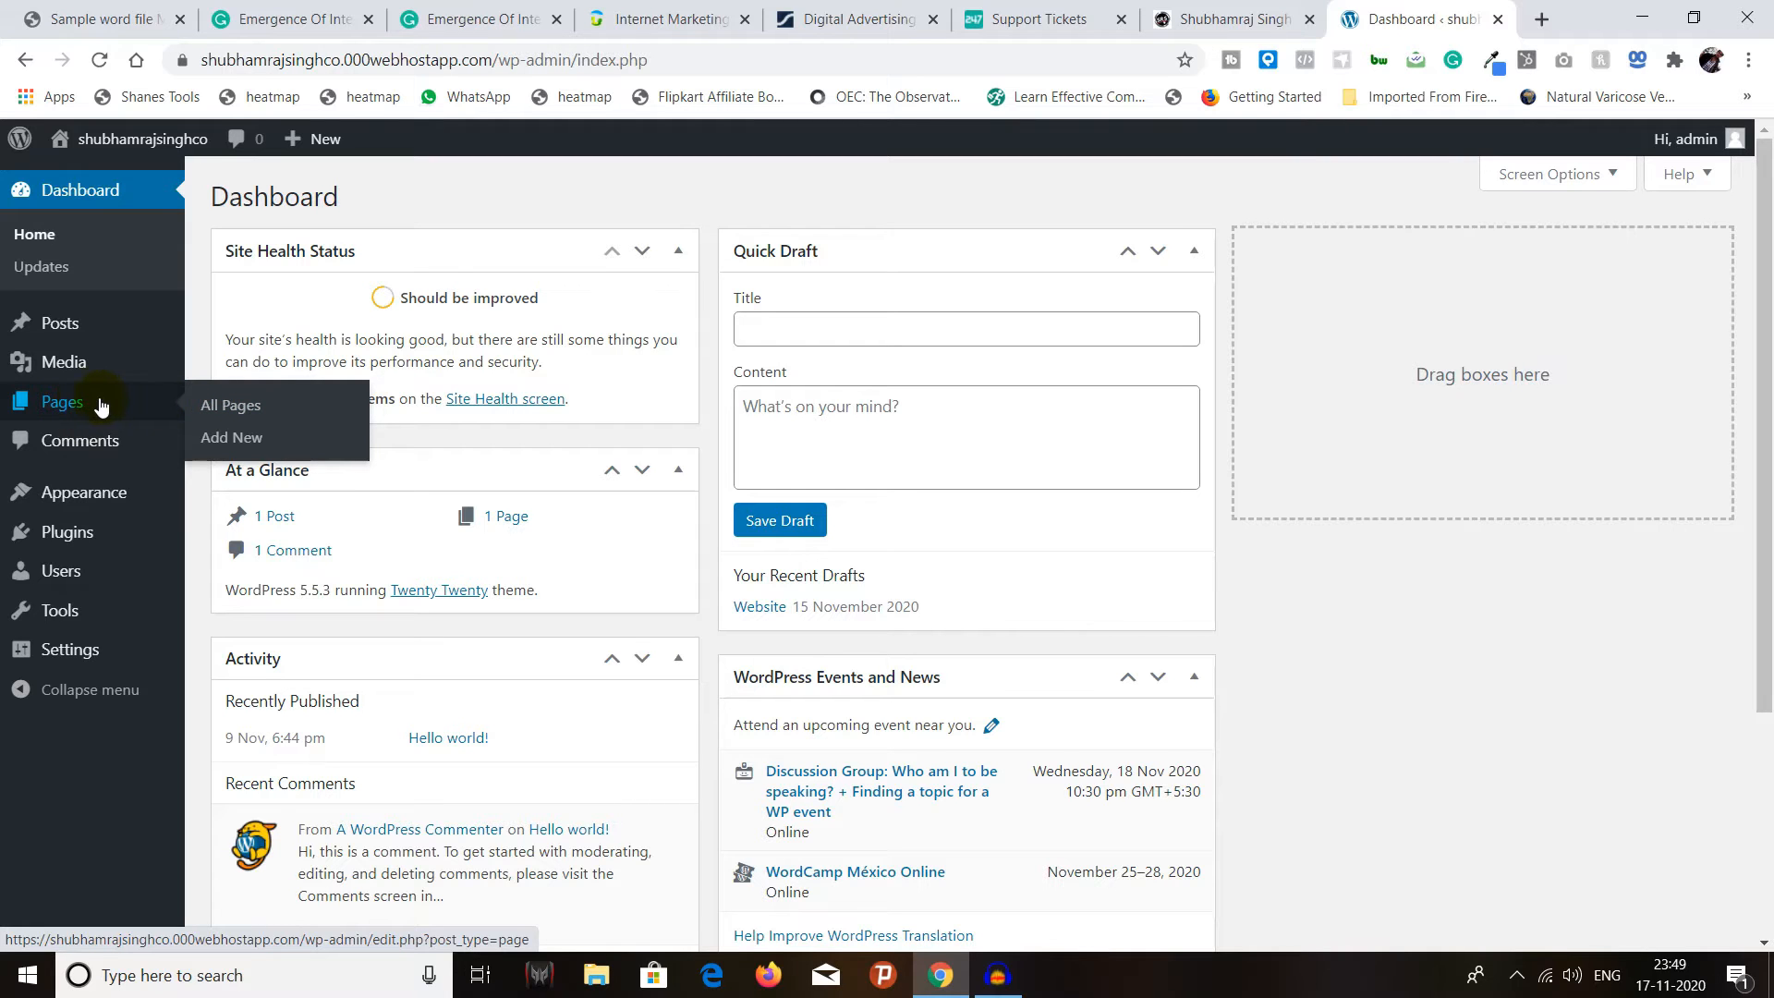
pyautogui.click(234, 409)
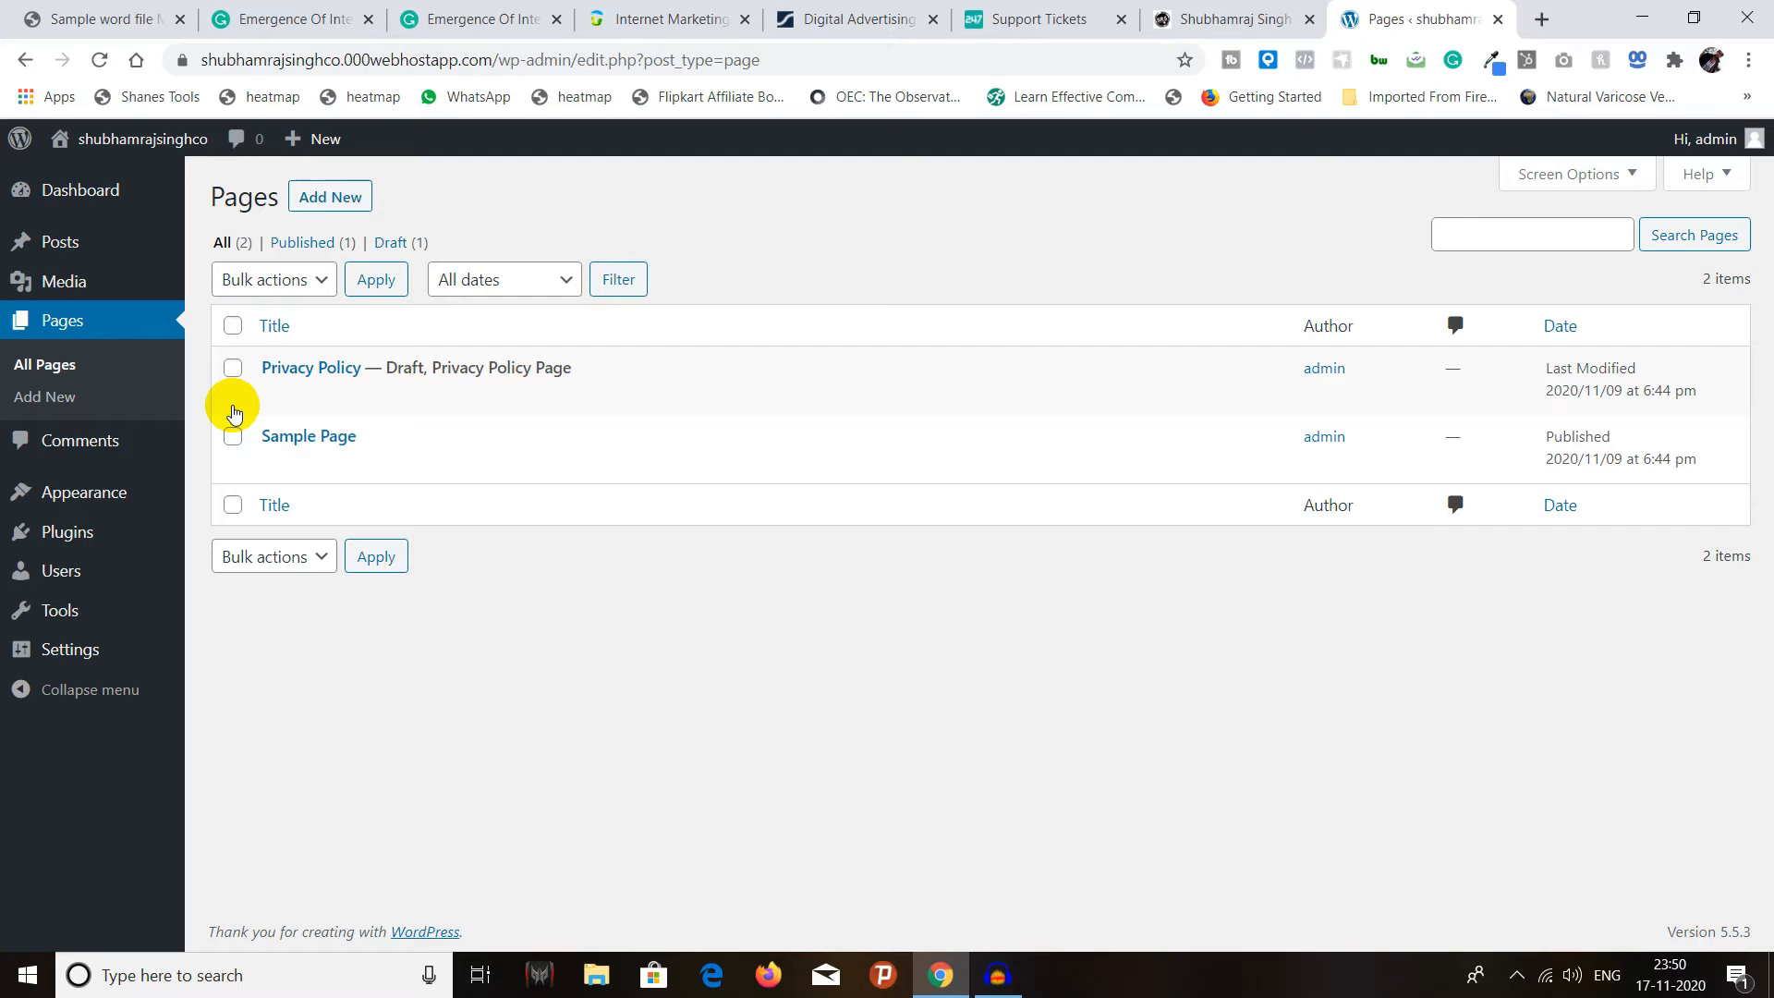
# - Open the Privacy Policy page for editing, dismiss the welcome guide and look through the content to its end
pyautogui.moveTo(214, 396)
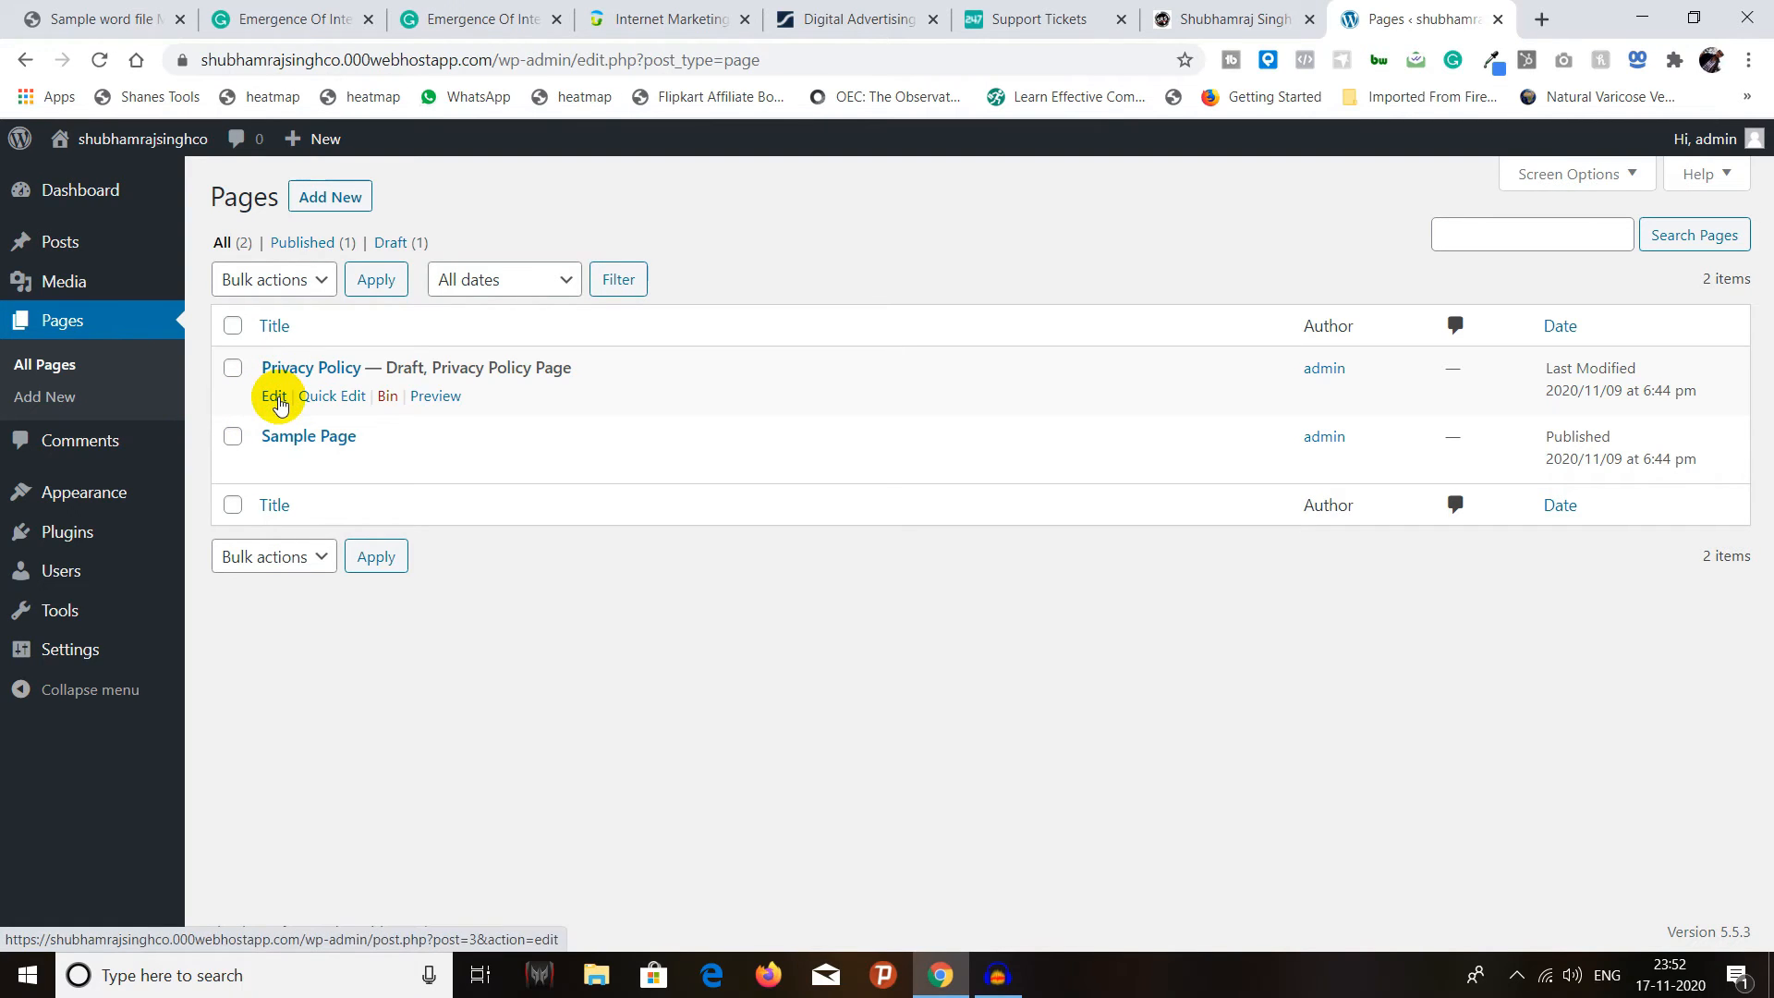
pyautogui.click(275, 397)
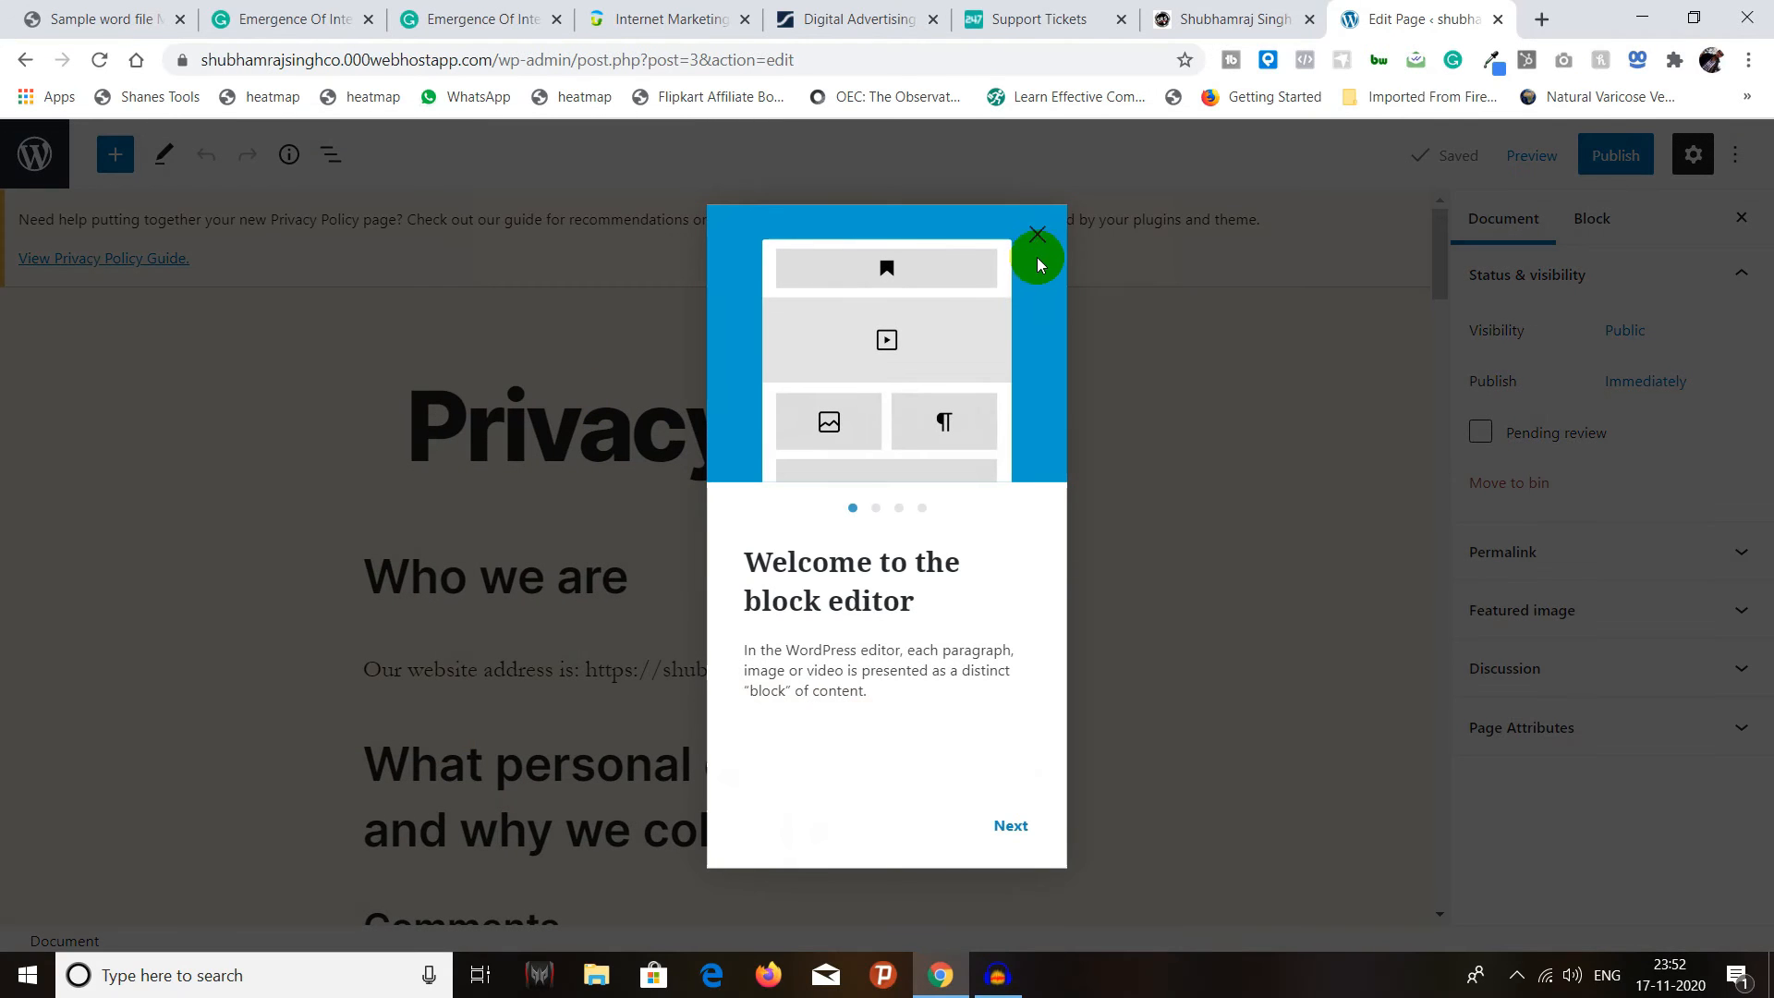
pyautogui.click(1036, 233)
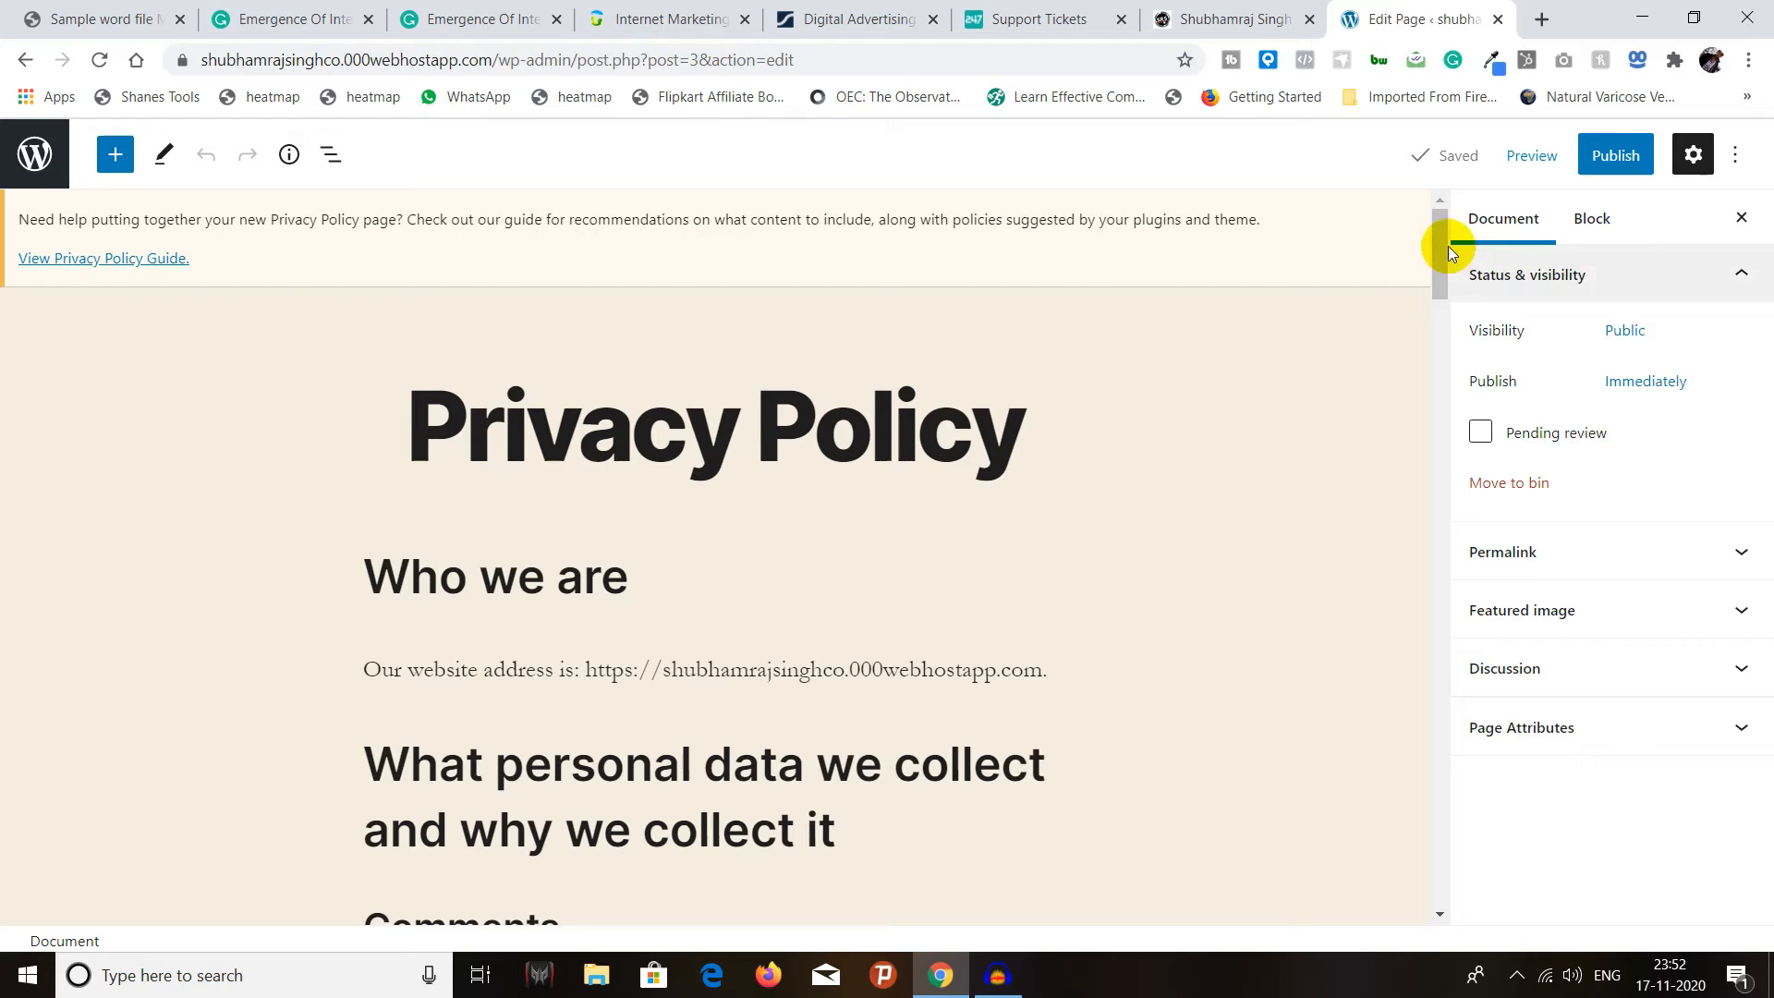
pyautogui.moveTo(1441, 234); pyautogui.dragTo(1434, 295)
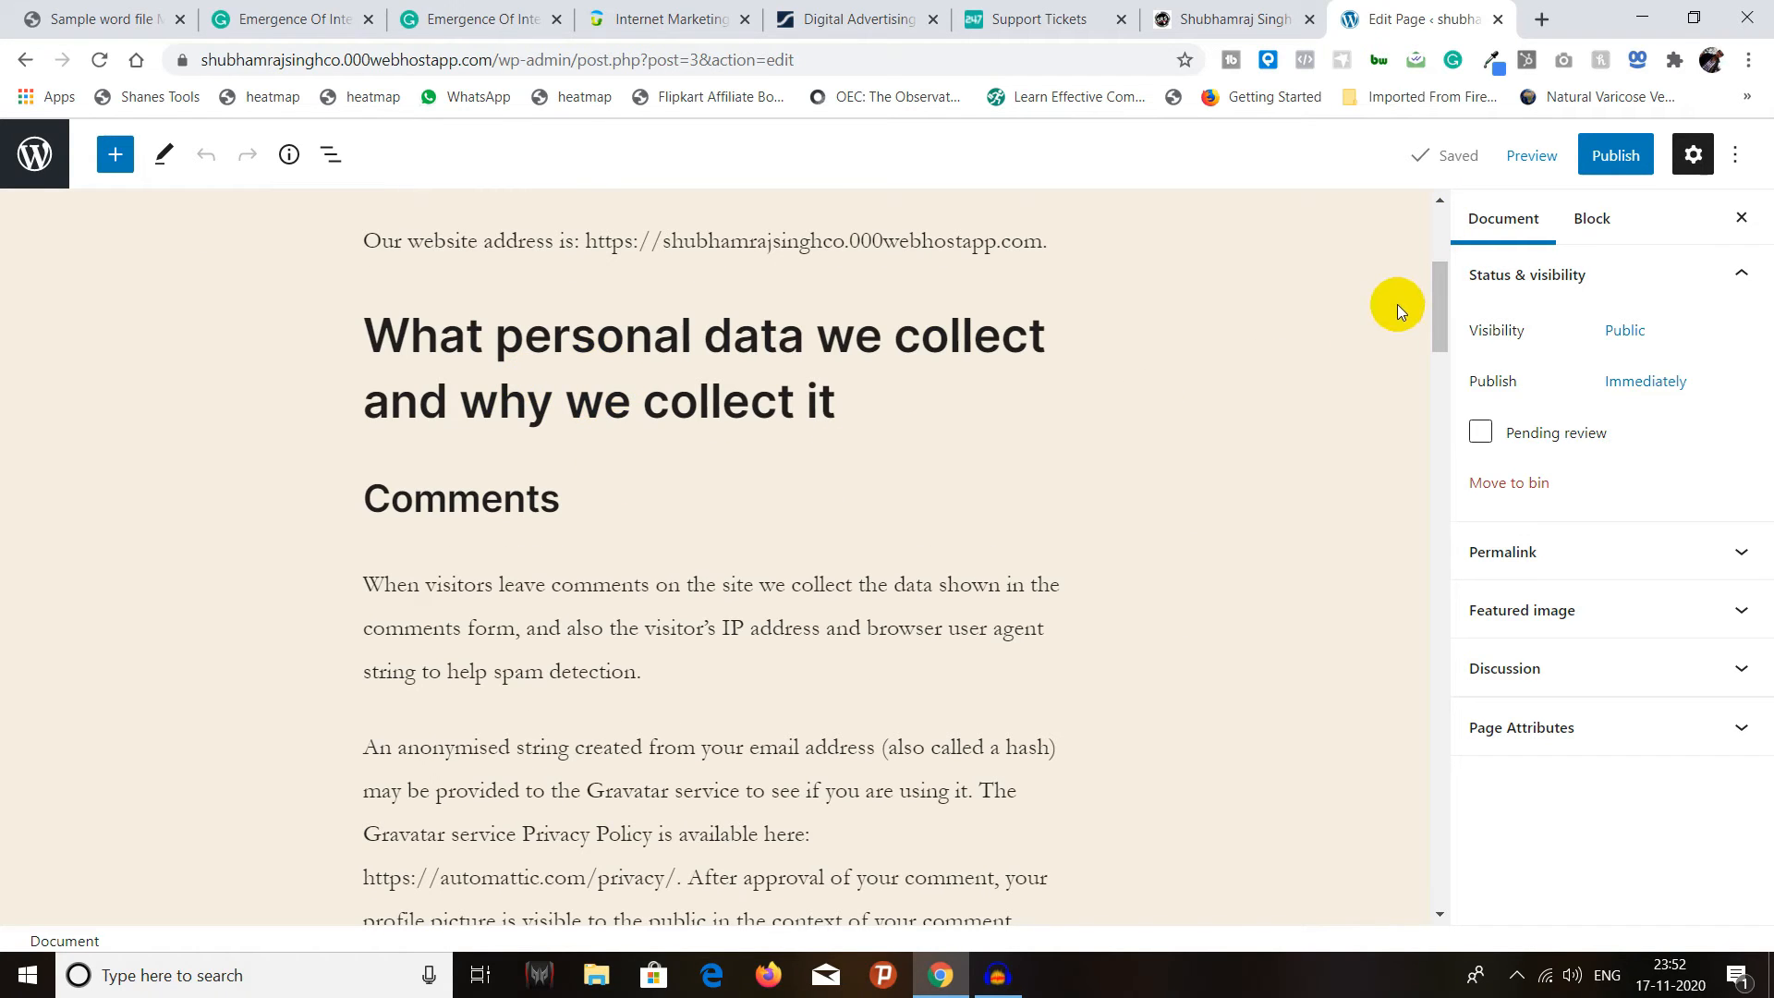
pyautogui.moveTo(1434, 283); pyautogui.dragTo(1421, 912)
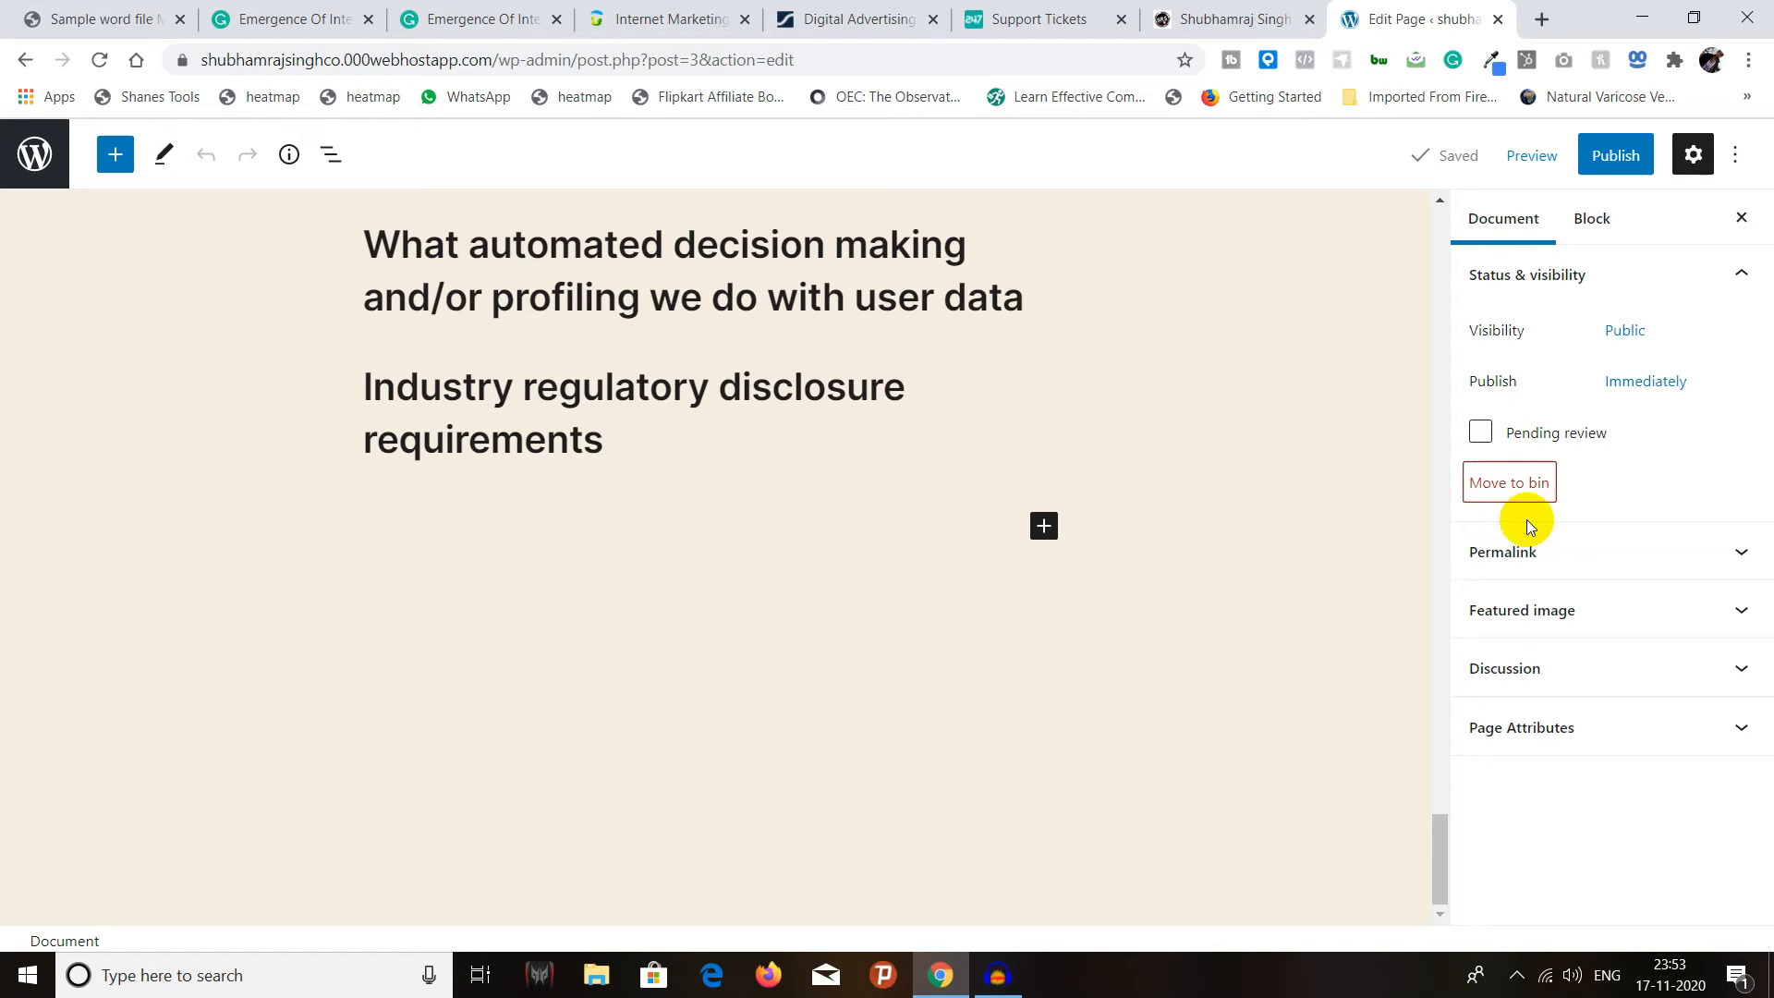
# - Examine the Privacy Policy page's permalink, featured image and discussion settings, collapsing each section after viewing
pyautogui.click(1539, 551)
pyautogui.scroll(-1, 1566, 609)
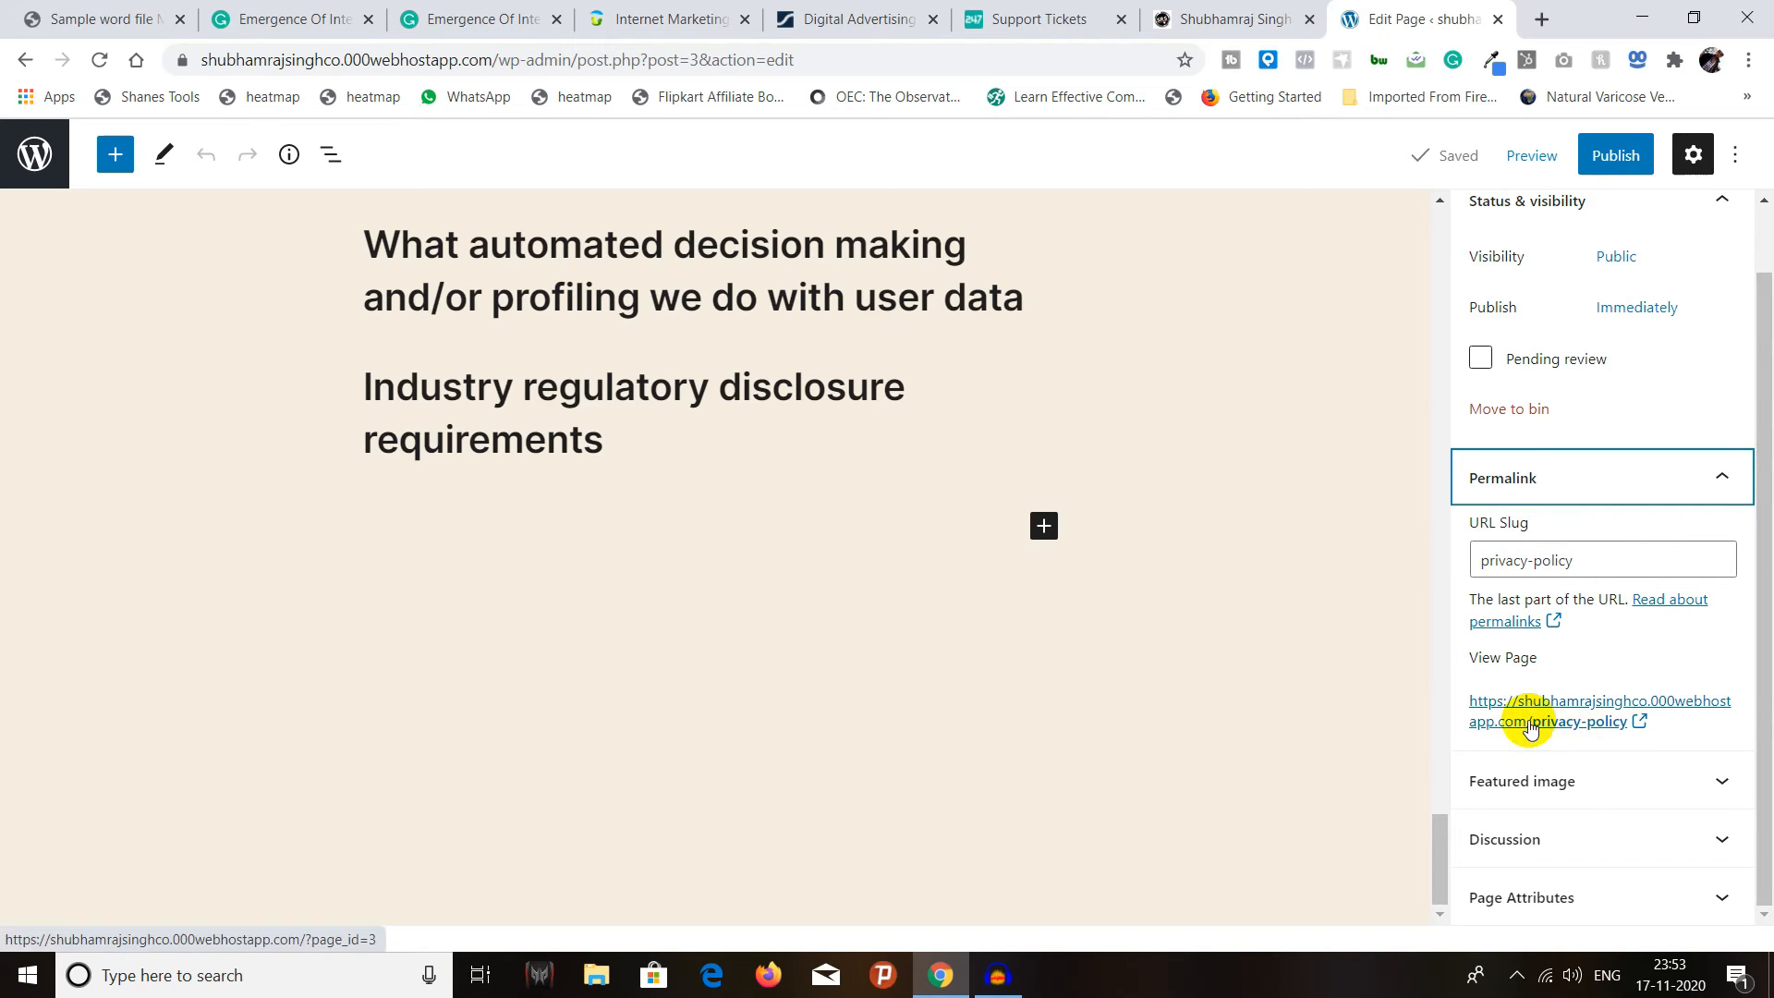
pyautogui.click(1626, 475)
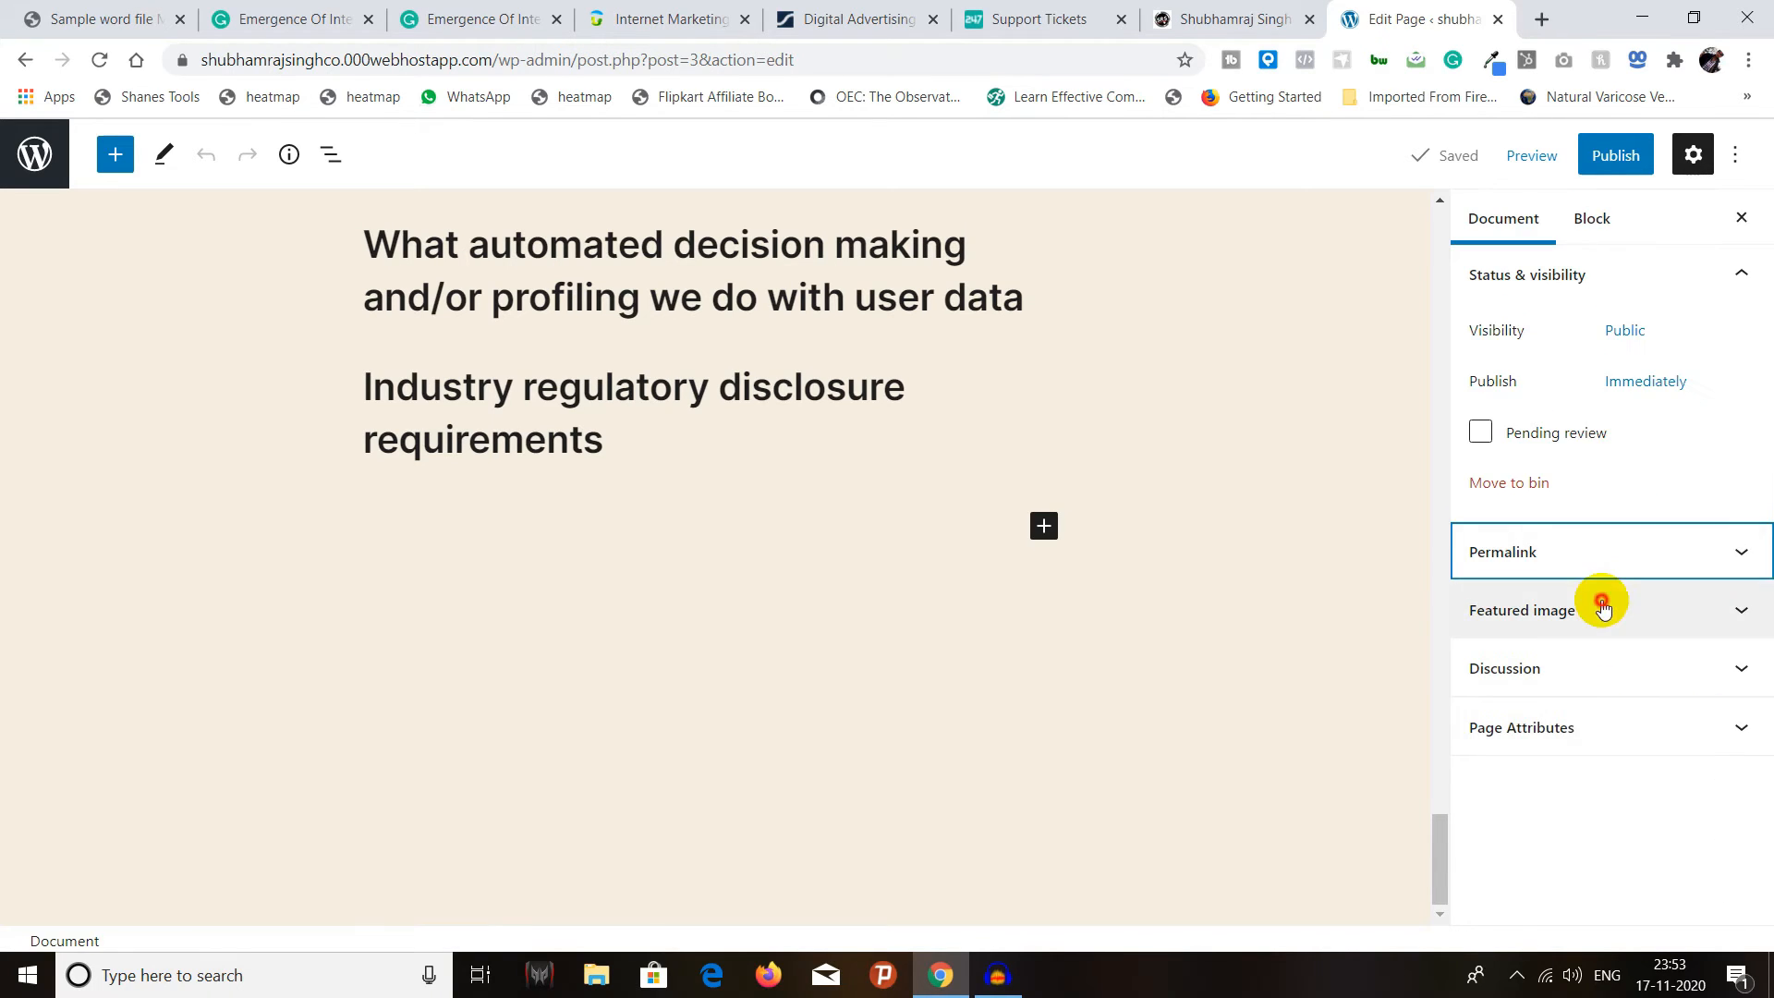
pyautogui.click(1602, 607)
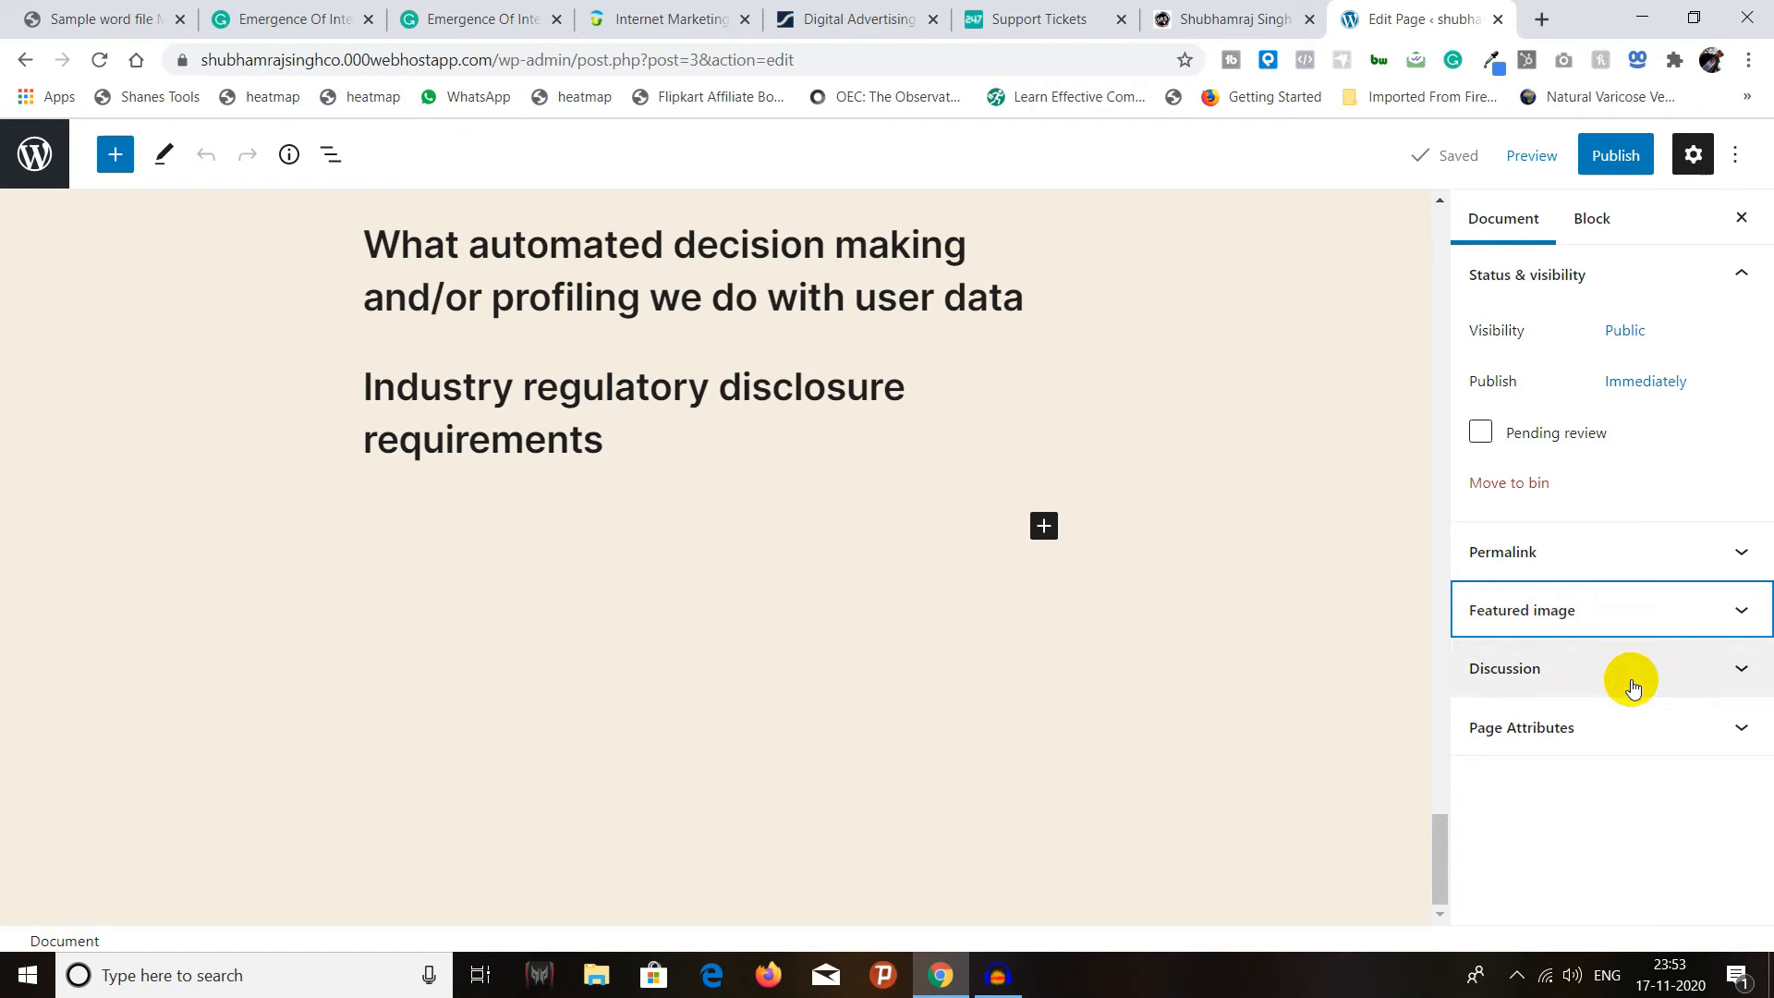
pyautogui.click(1631, 685)
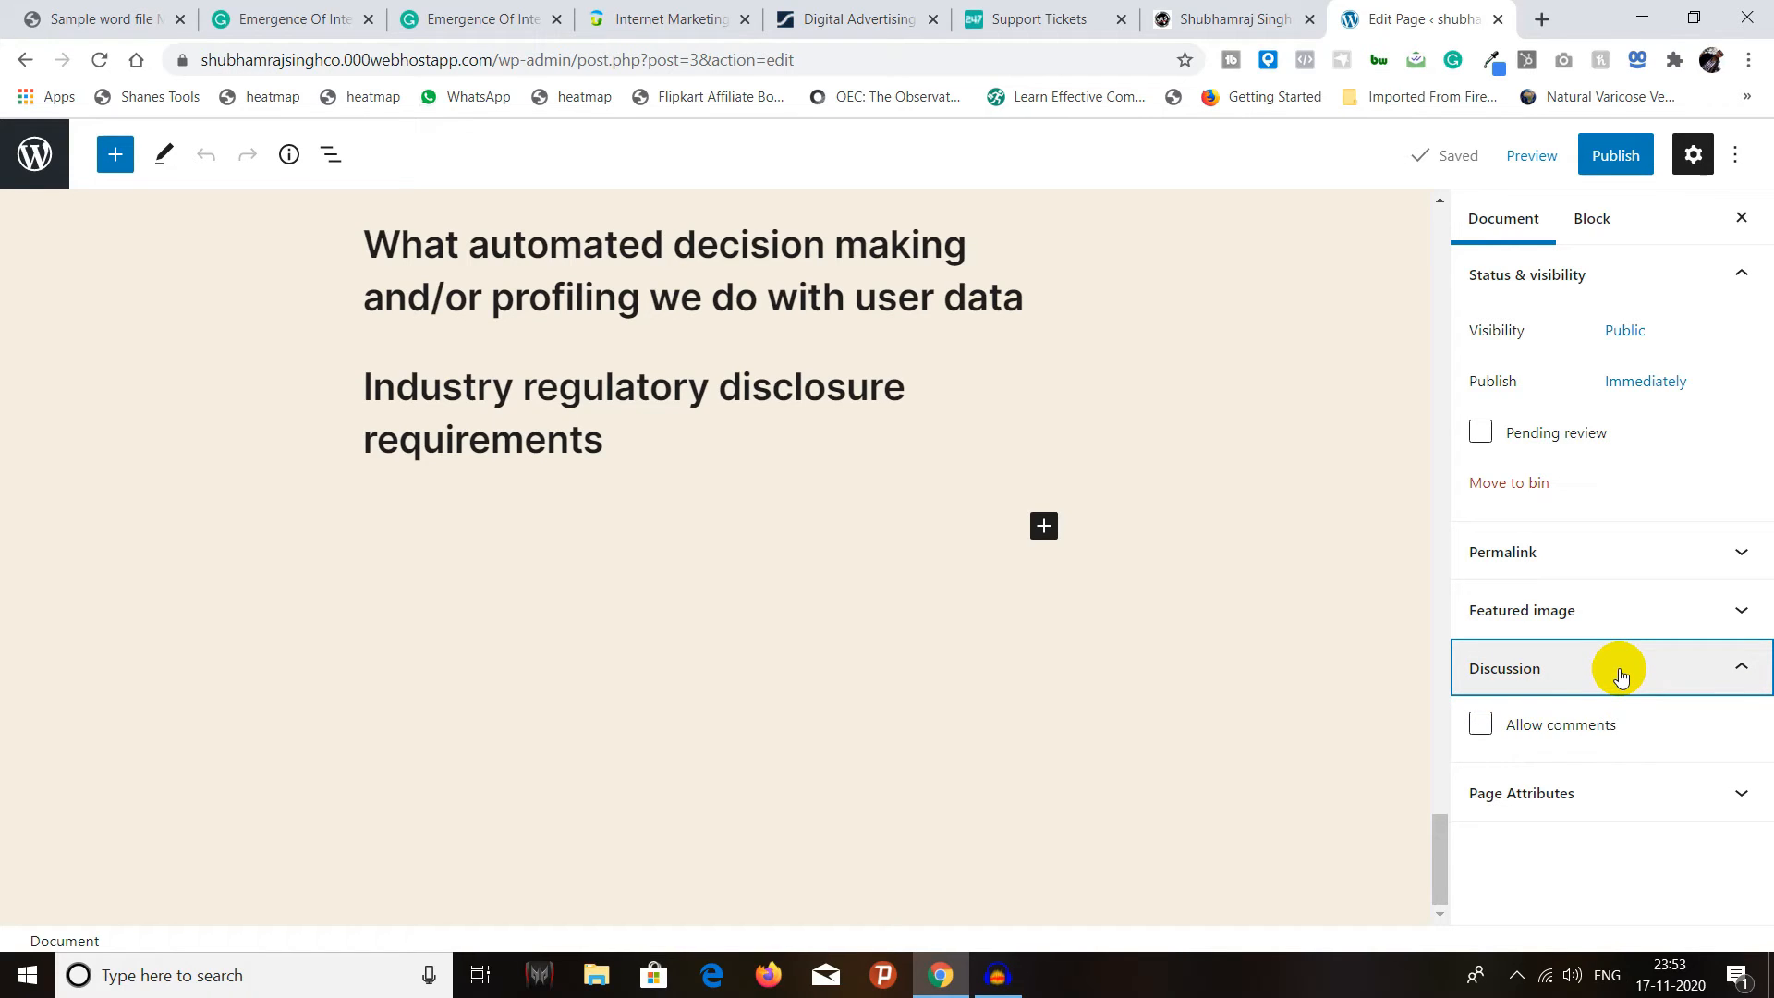
pyautogui.click(1606, 682)
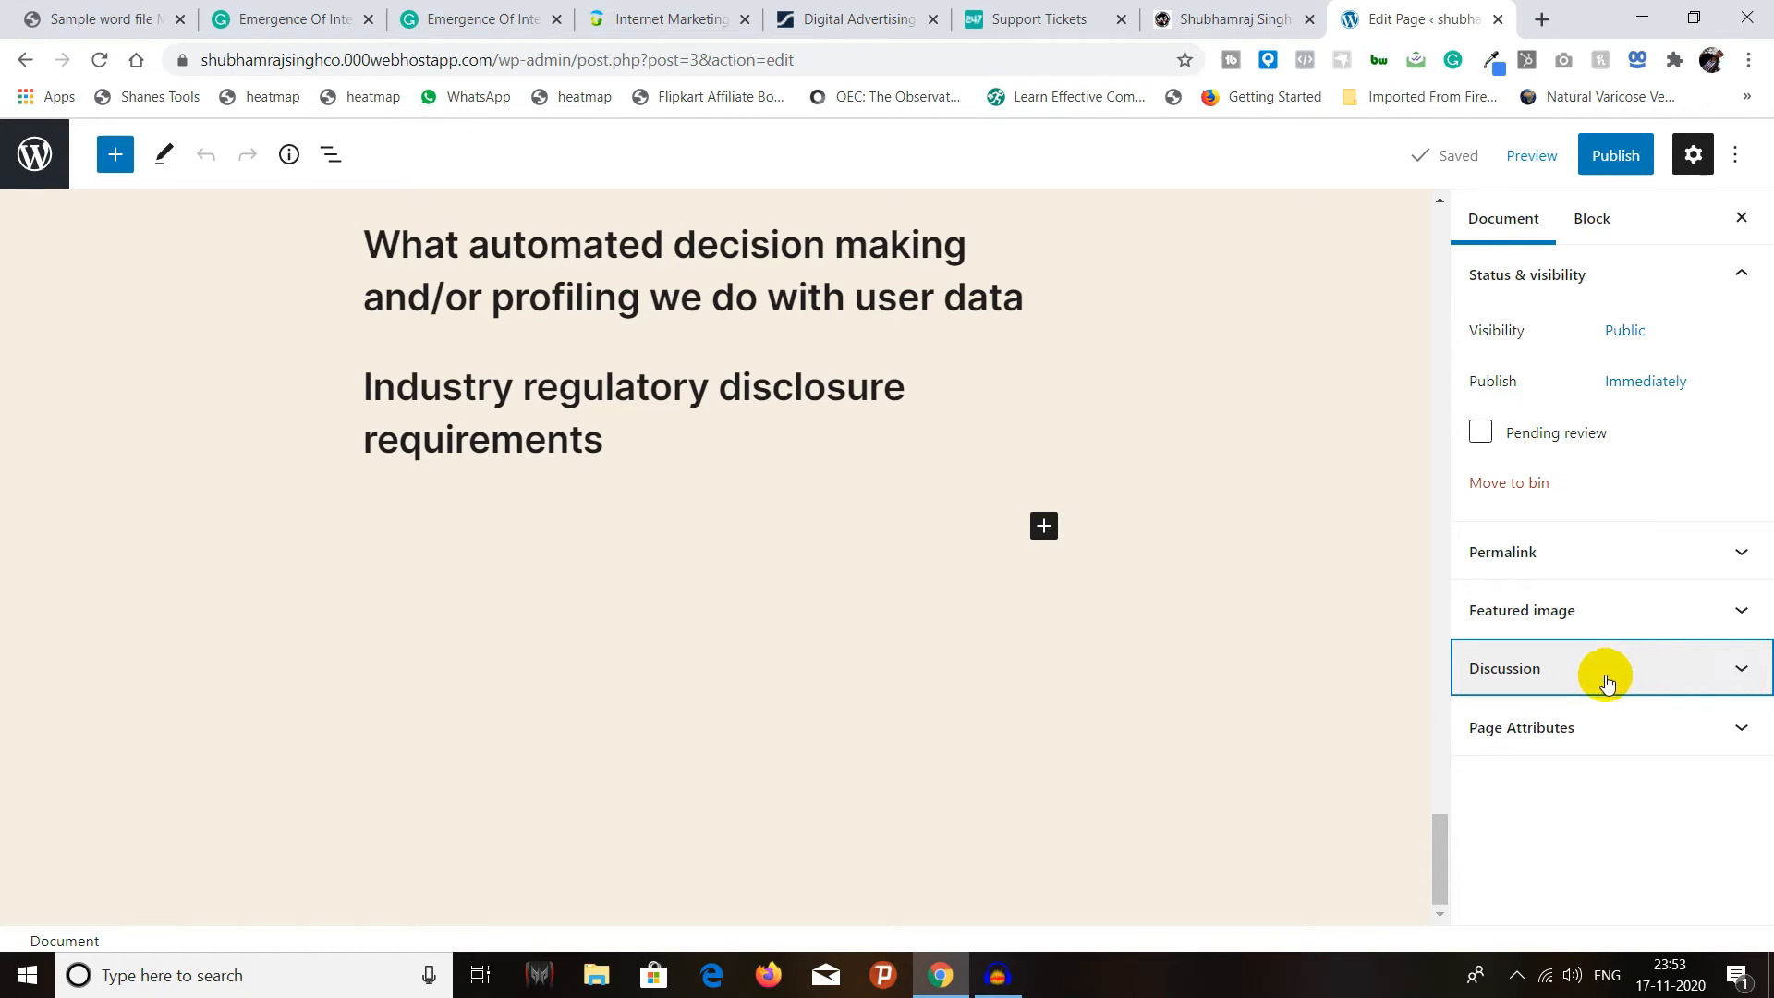
# - Examine the available template and parent page choices in the page attributes, keeping Default template and no parent
pyautogui.click(1582, 725)
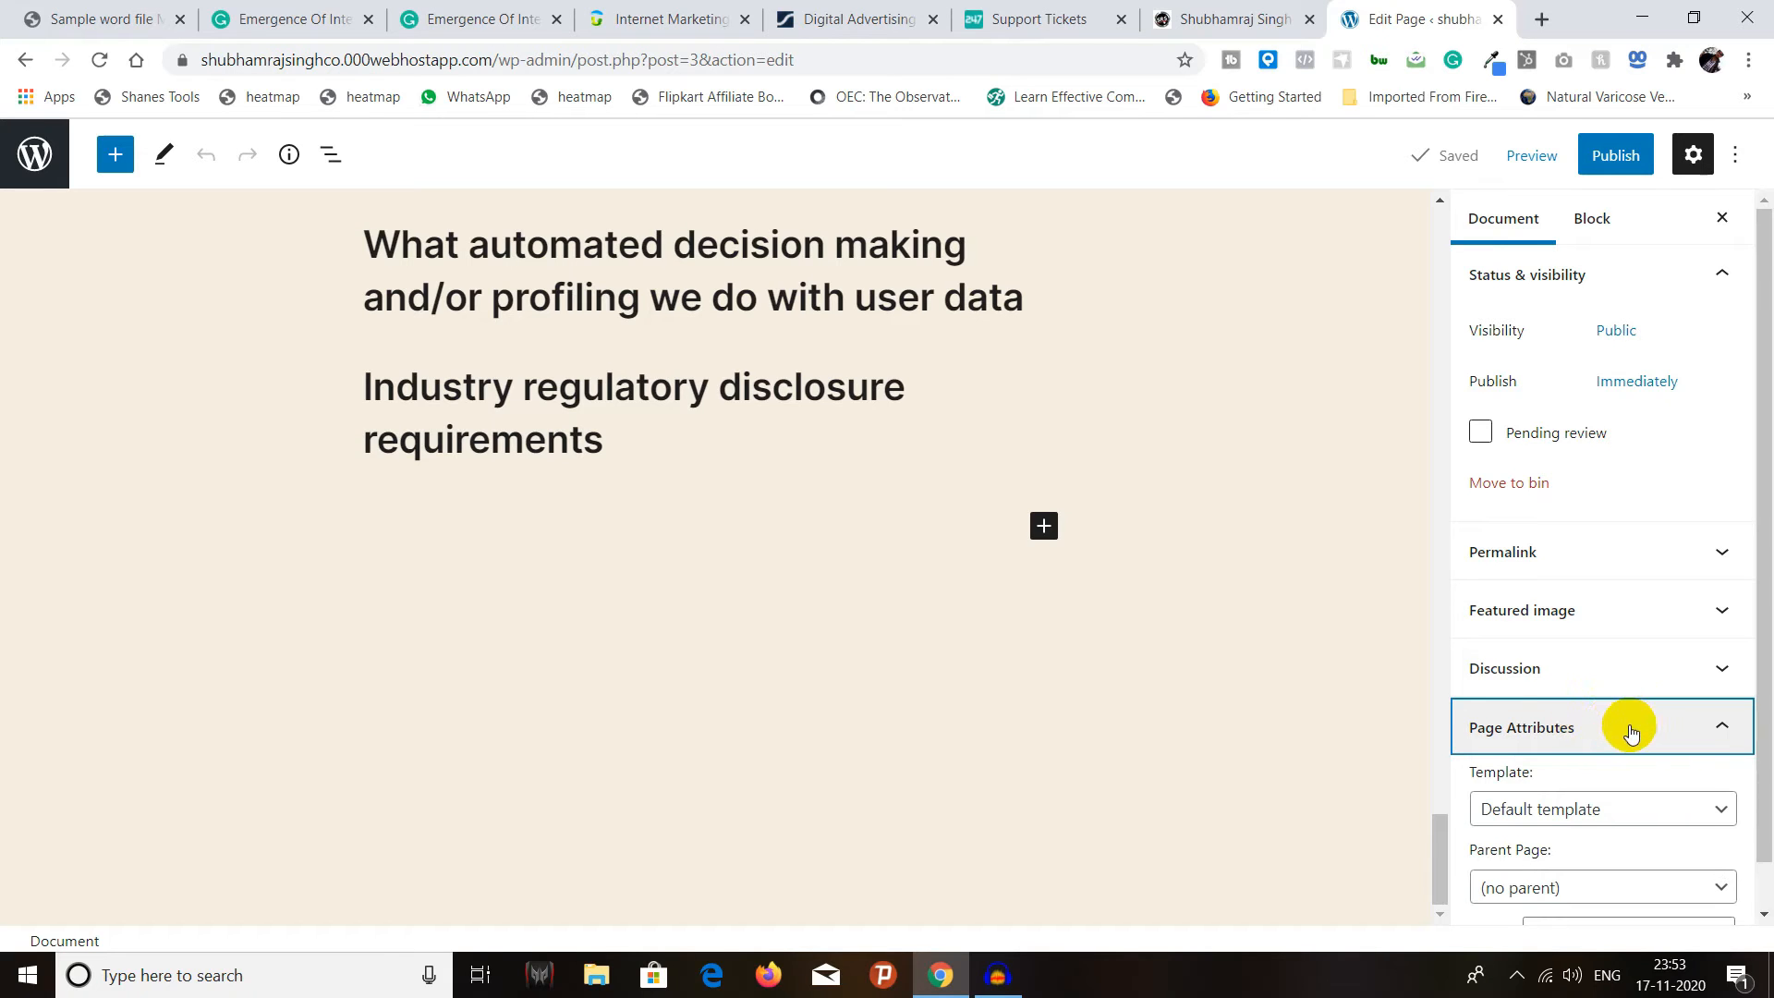
pyautogui.scroll(-1, 1616, 728)
pyautogui.click(1613, 761)
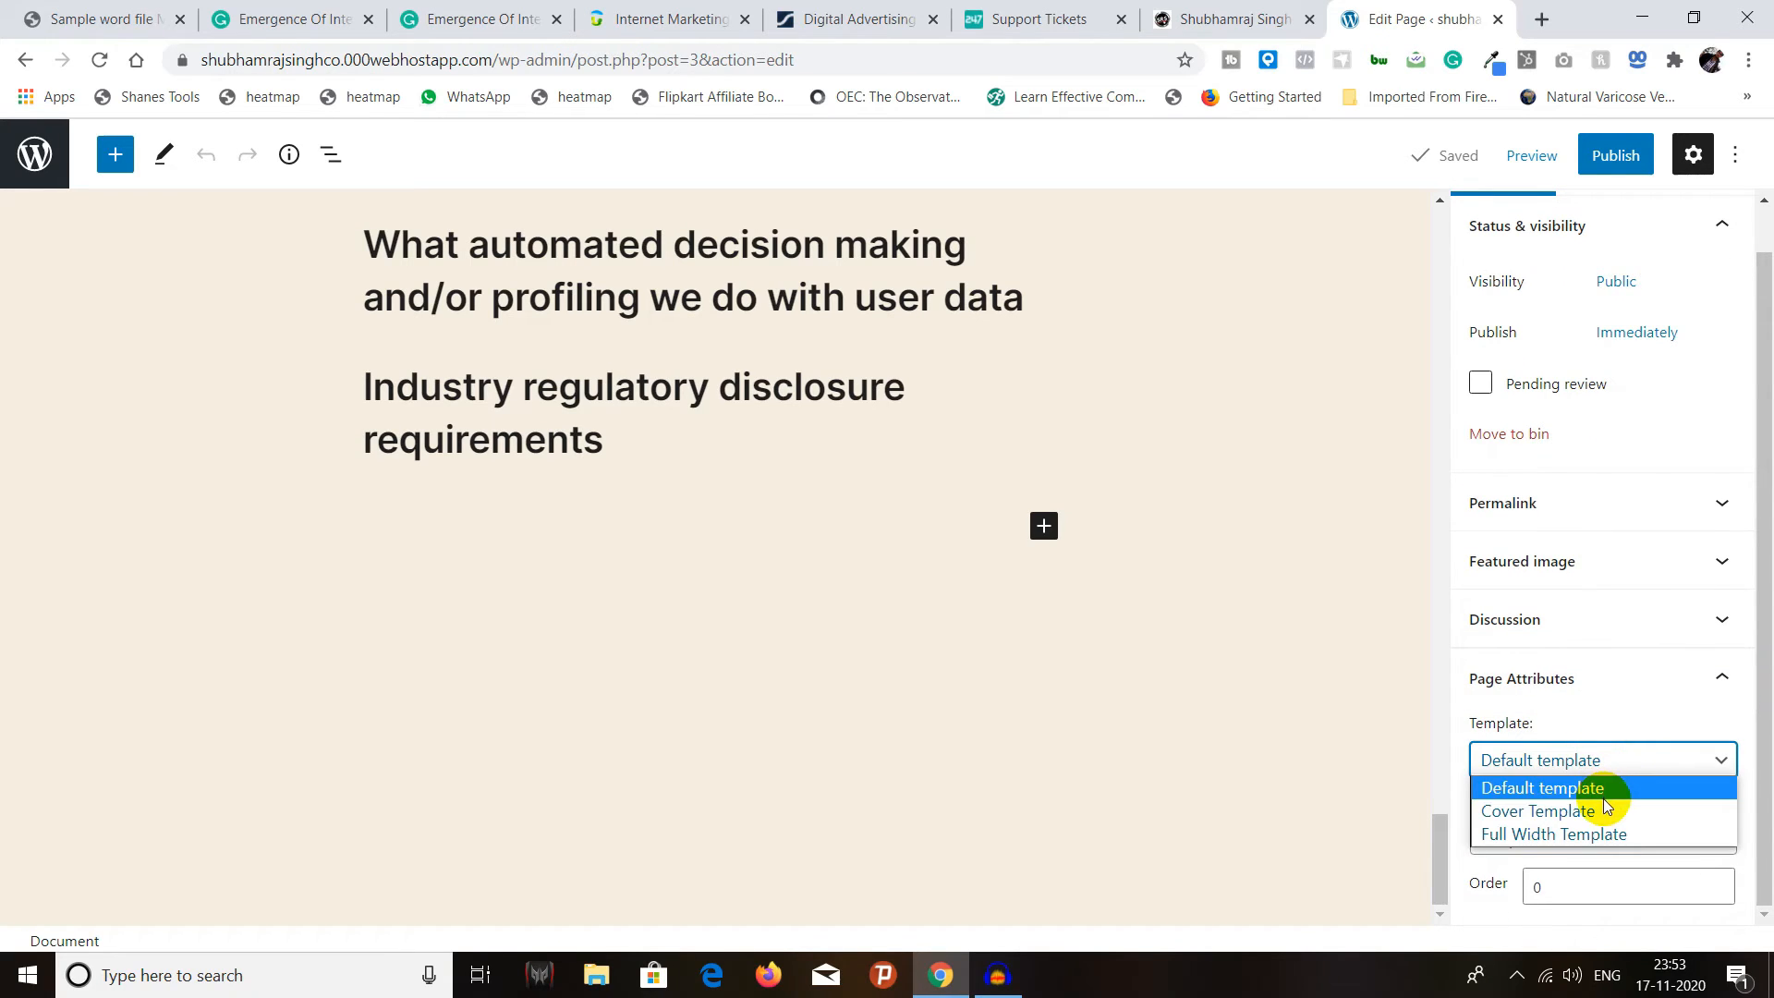
pyautogui.click(1612, 780)
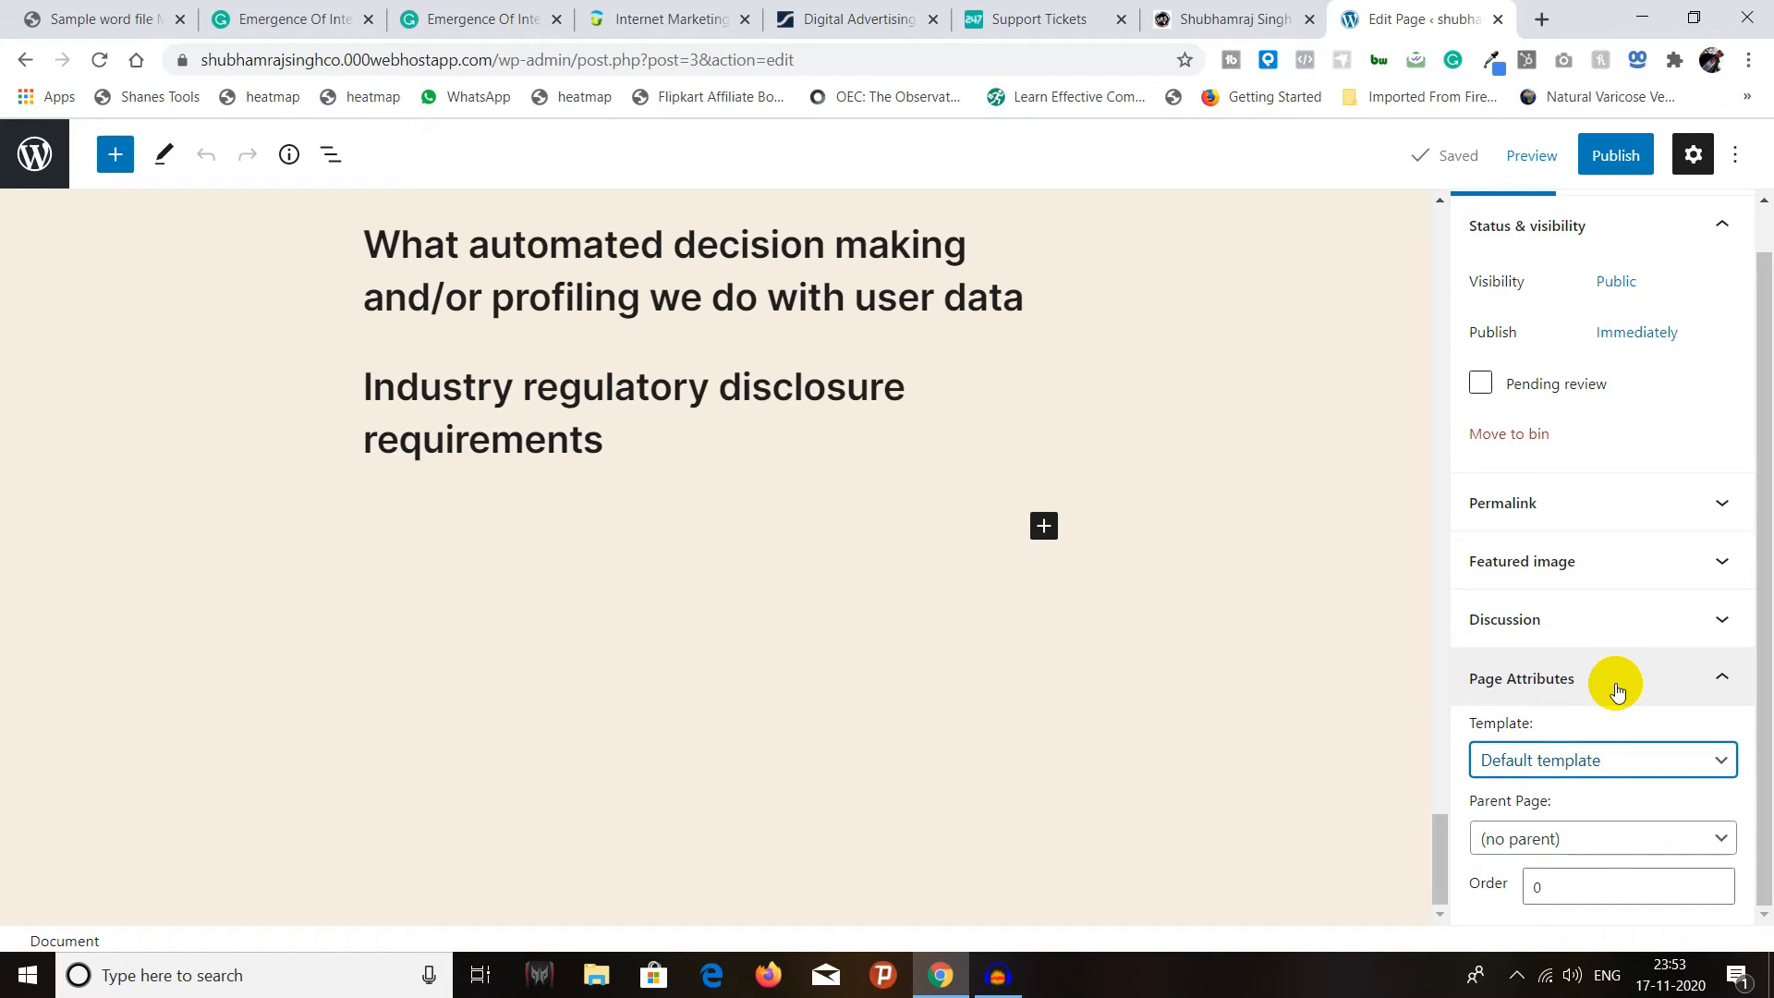
pyautogui.click(1601, 836)
pyautogui.click(1602, 838)
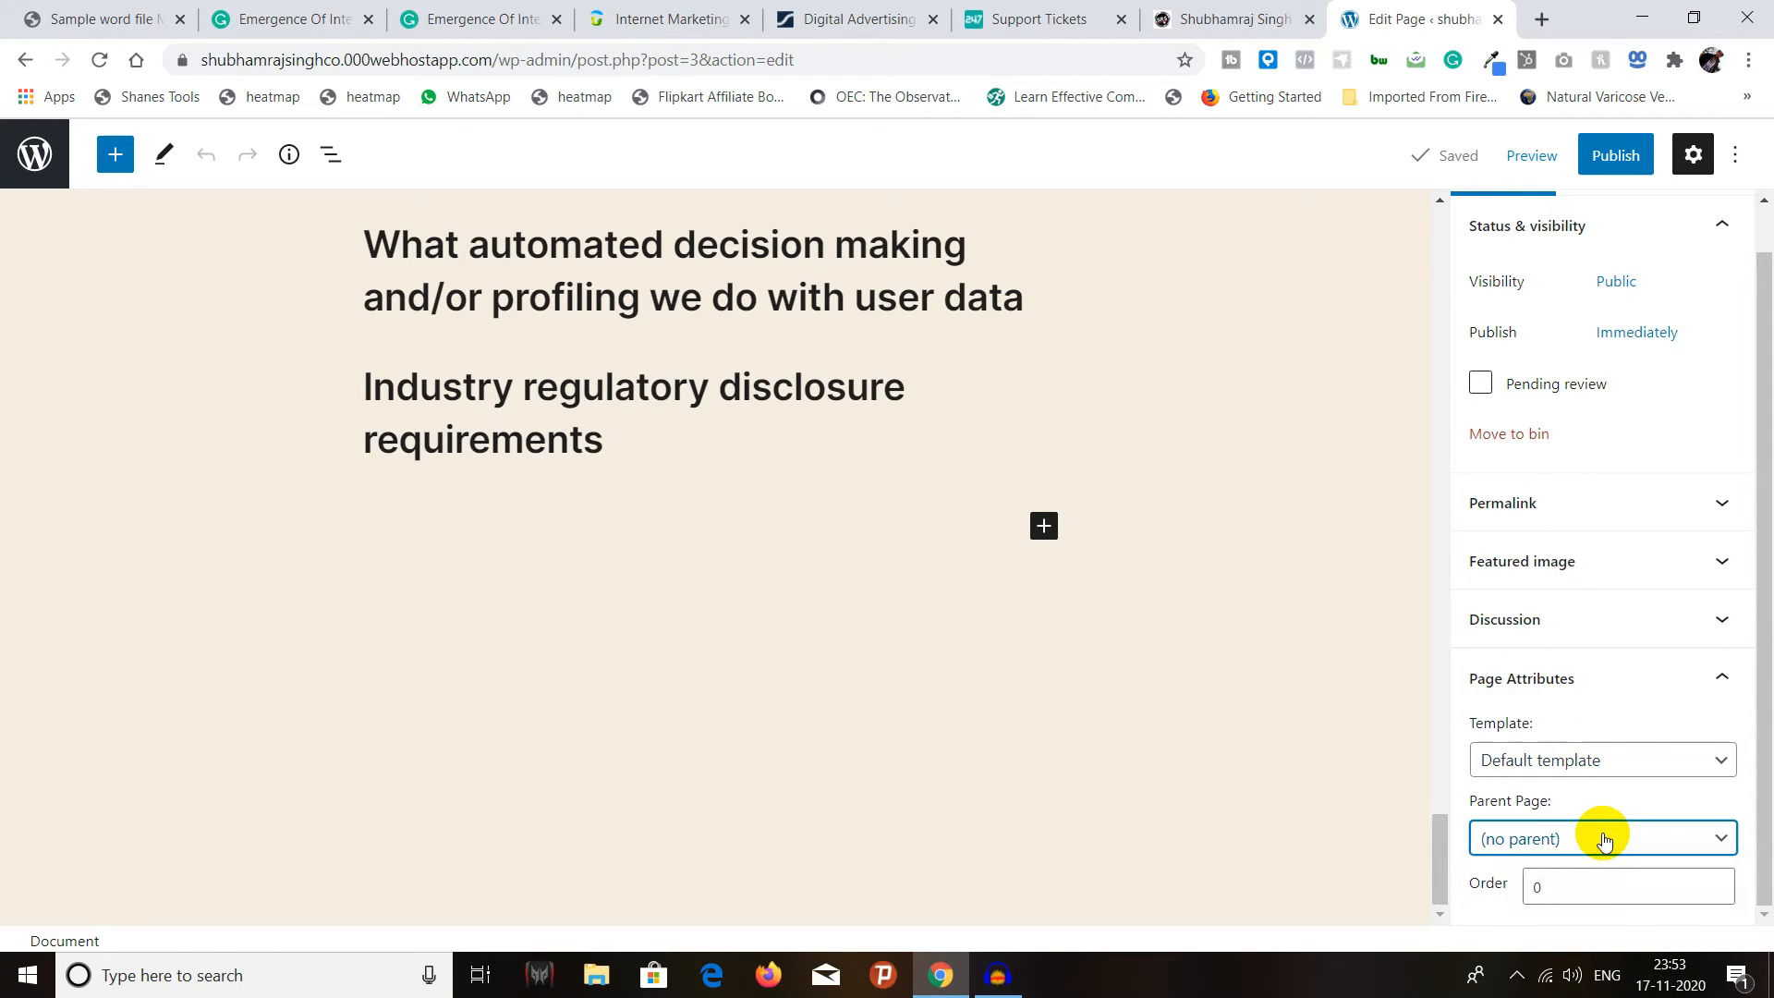
pyautogui.click(1603, 838)
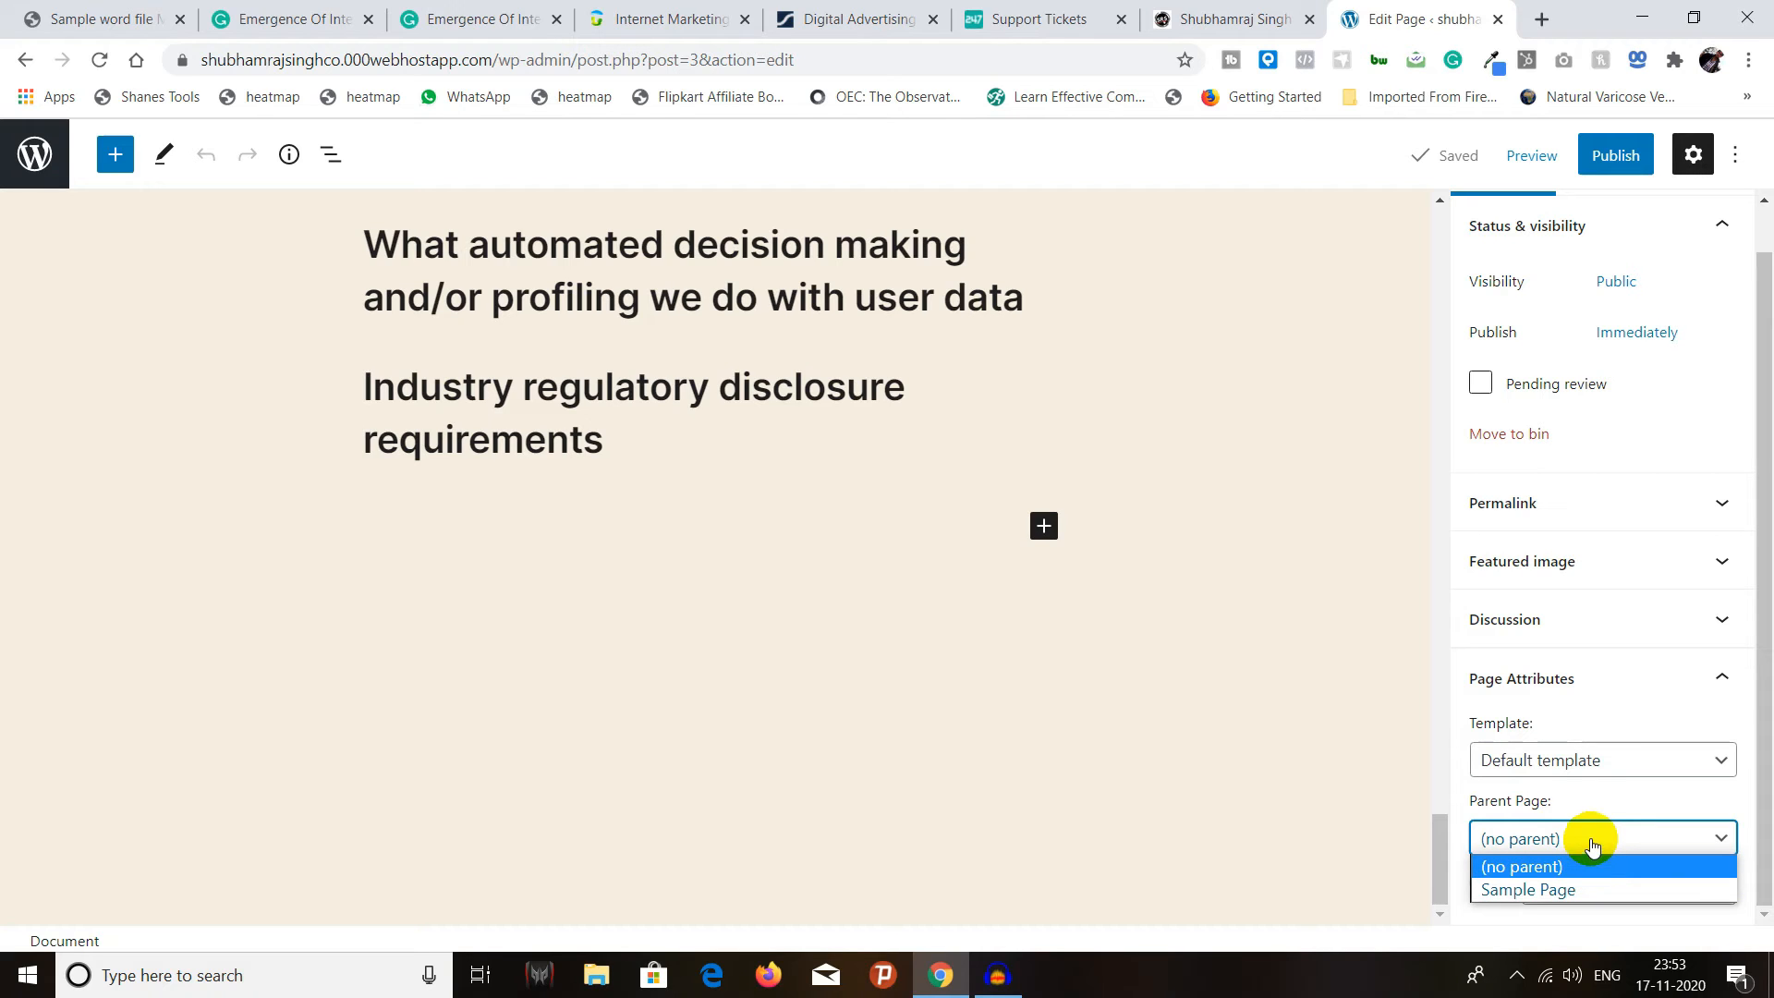
pyautogui.click(1658, 692)
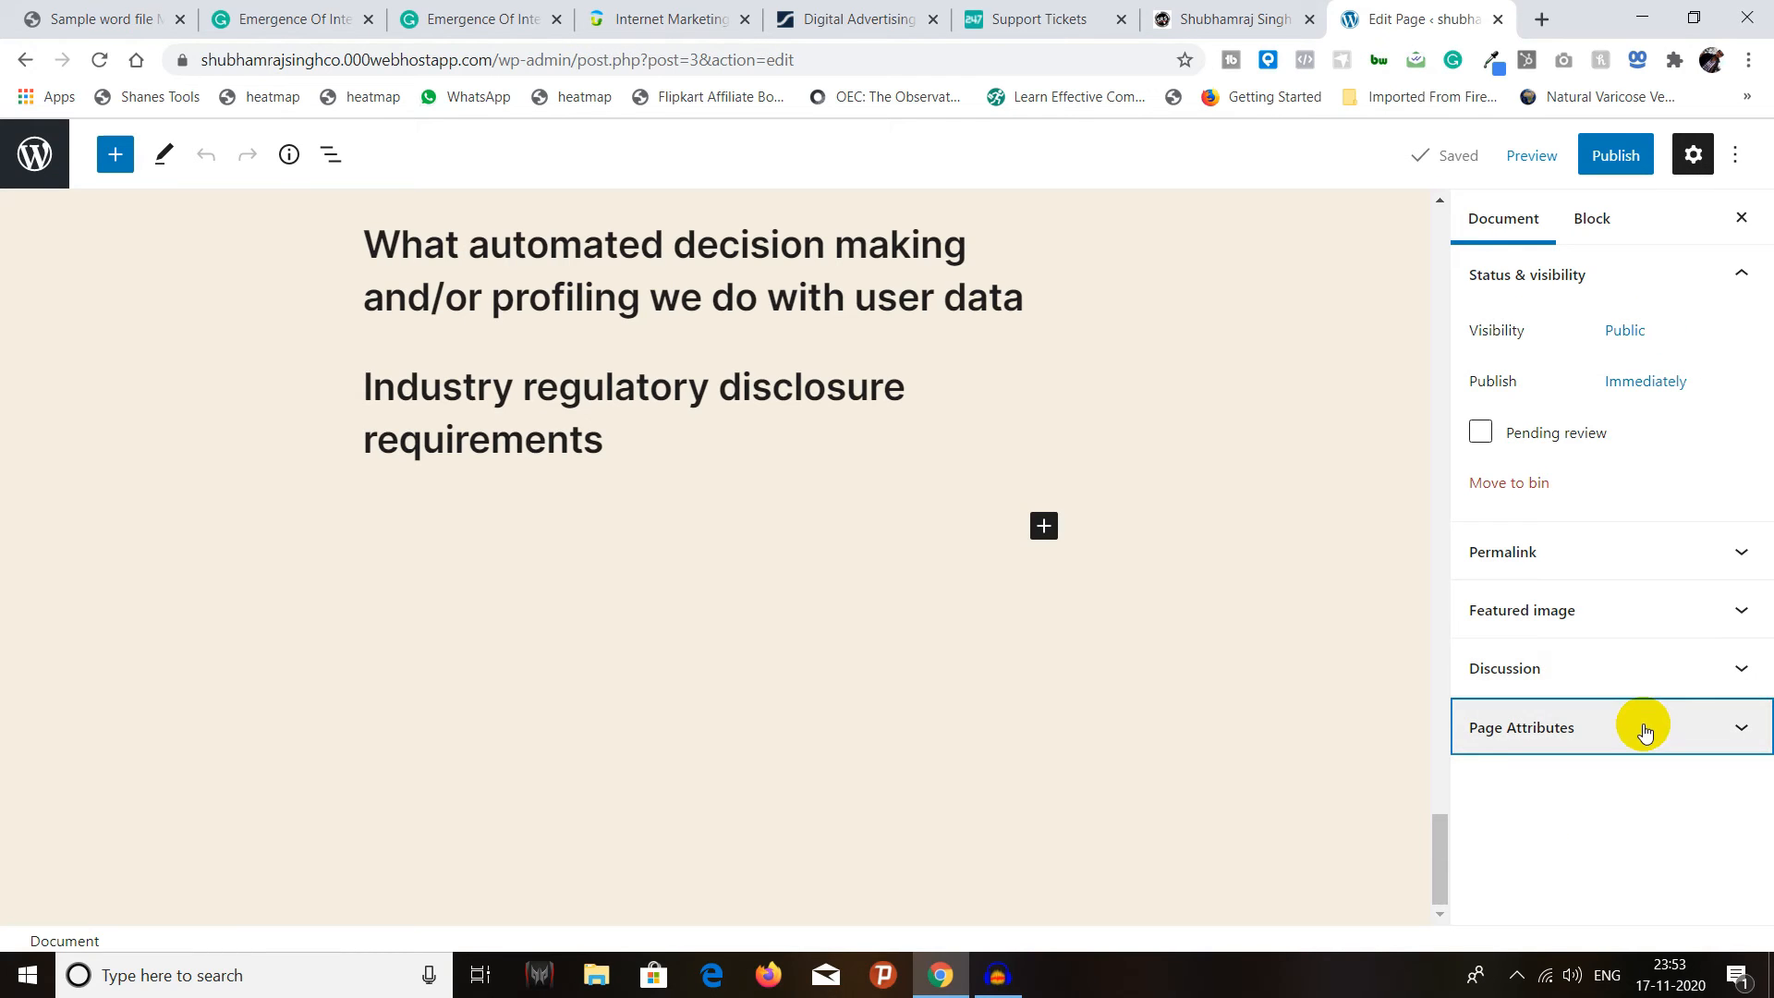
# - Check the block settings, return to the document settings and leave the editor for the pages list
pyautogui.click(1575, 222)
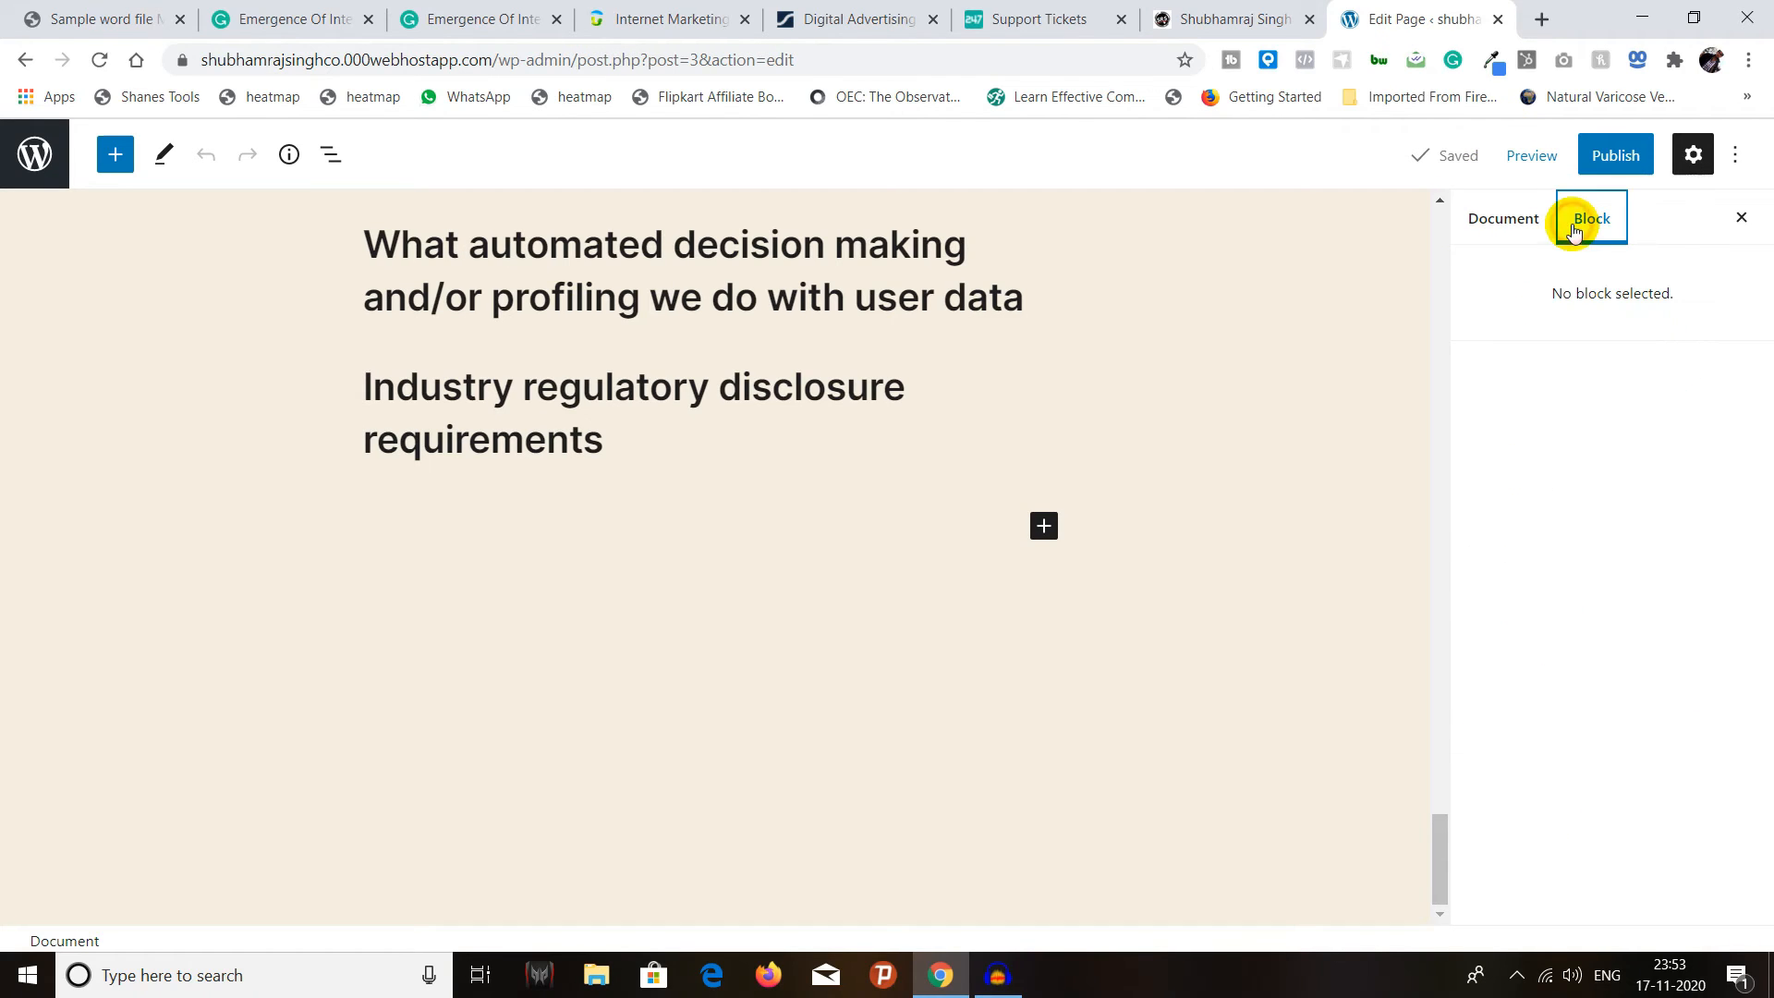
pyautogui.scroll(8, 850, 382)
pyautogui.scroll(7, 851, 382)
pyautogui.click(1503, 218)
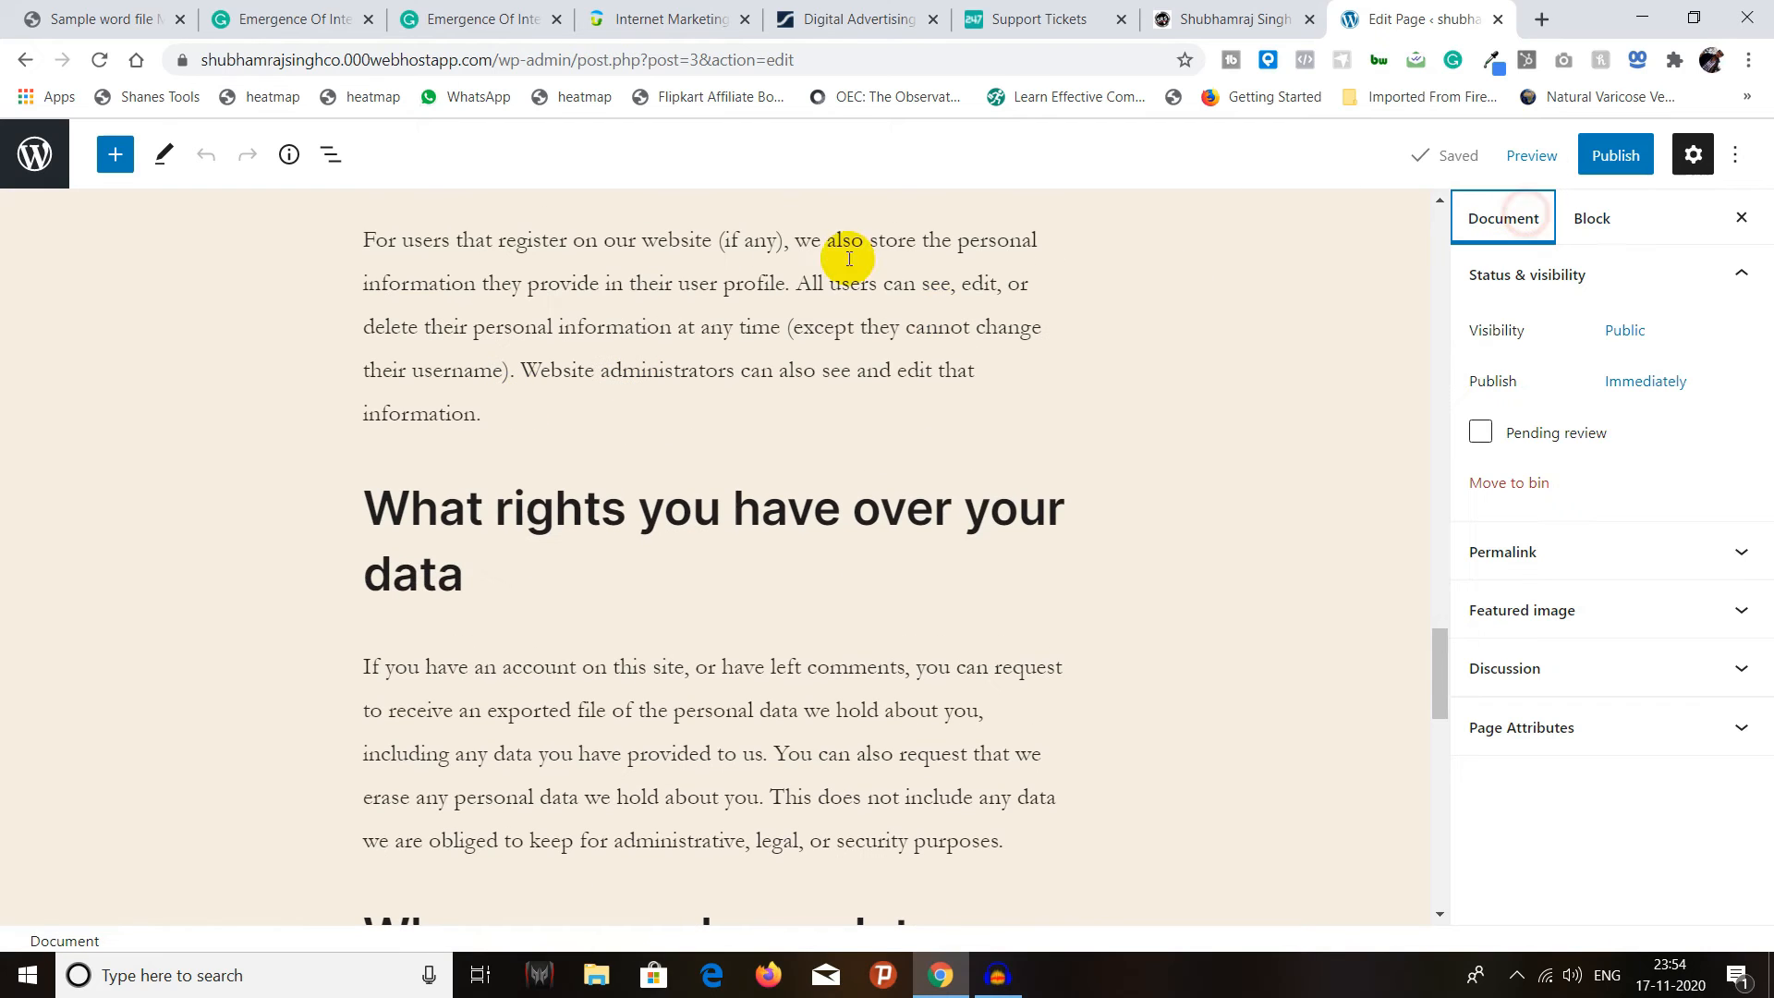
pyautogui.click(34, 153)
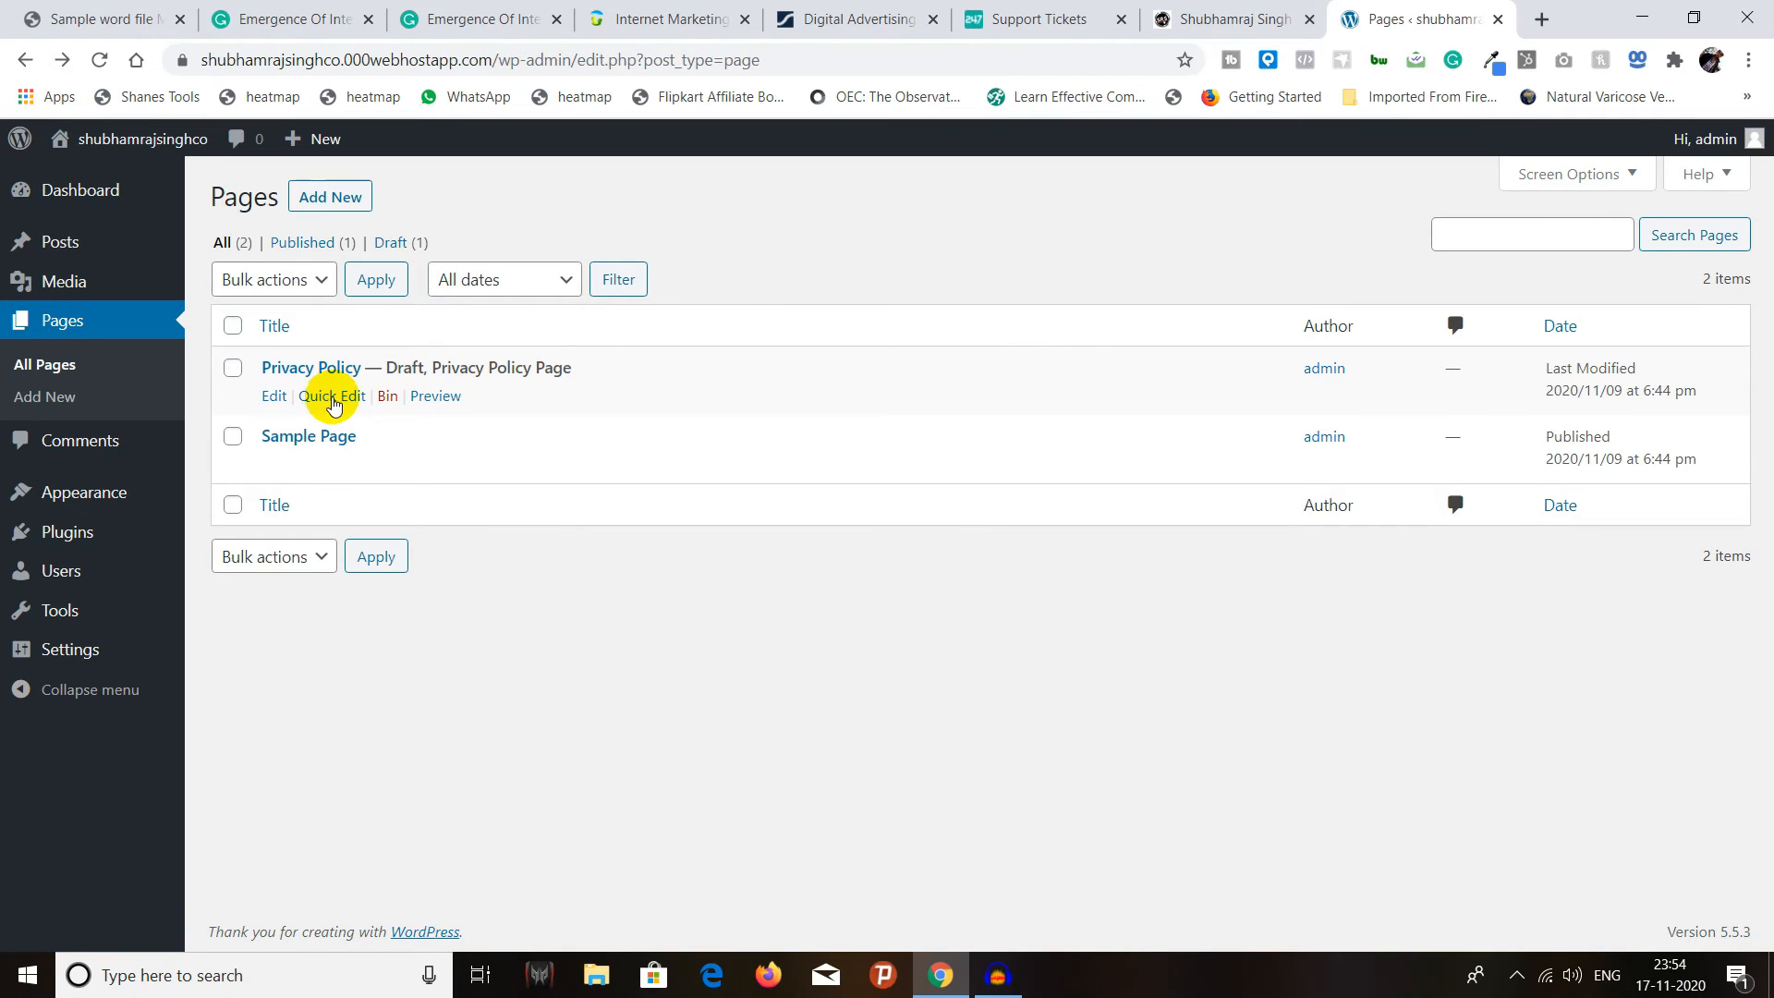
# - Review the parent, template and status options in the Privacy Policy page's Quick Edit form, then cancel without updating
pyautogui.click(331, 397)
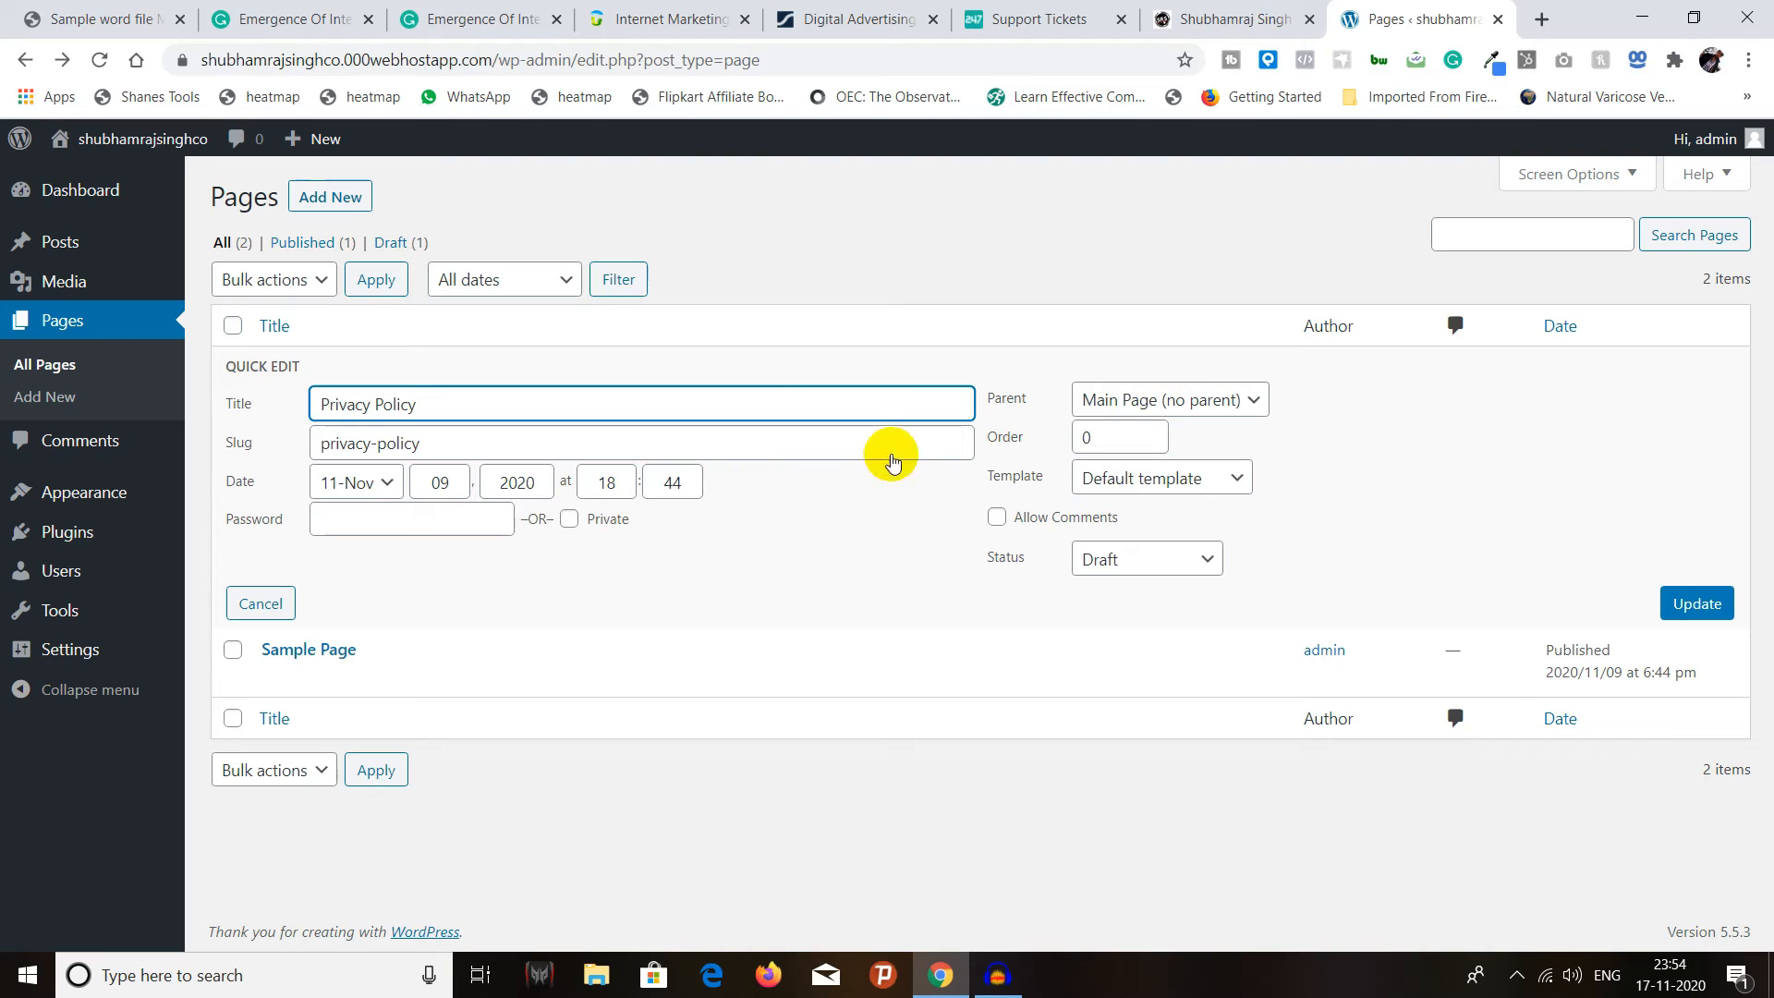
pyautogui.click(1228, 407)
pyautogui.click(1215, 400)
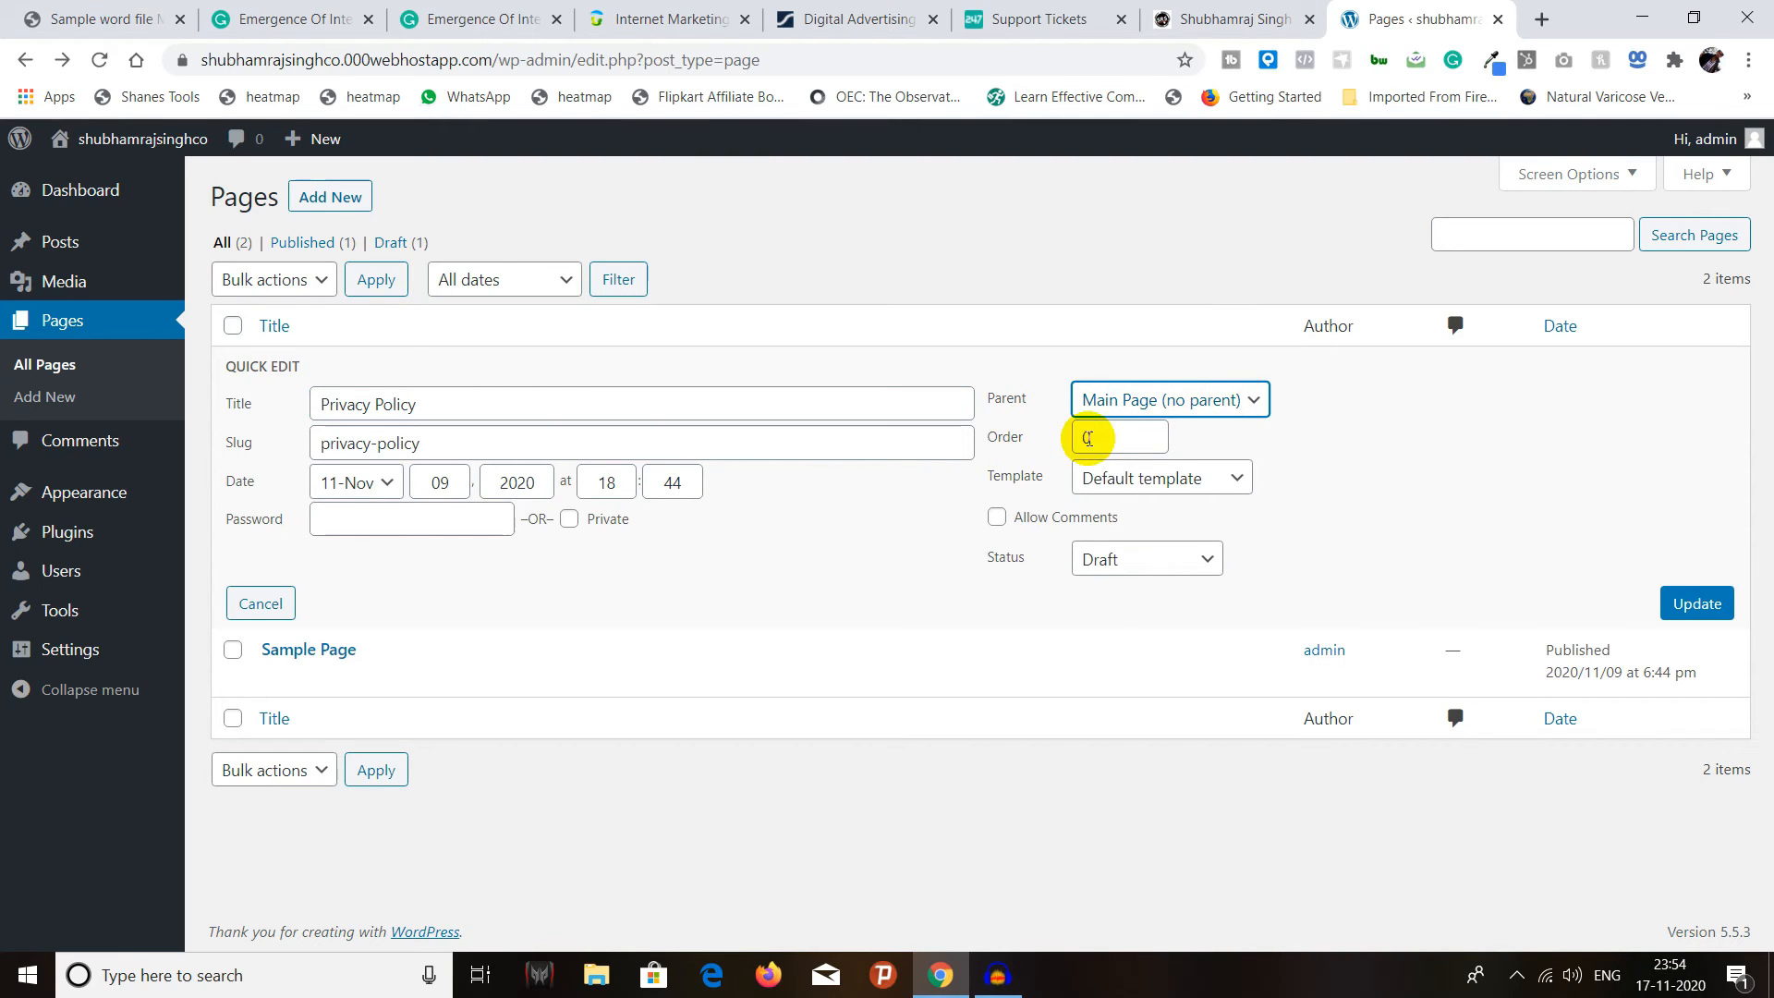
pyautogui.click(1141, 475)
pyautogui.click(1146, 474)
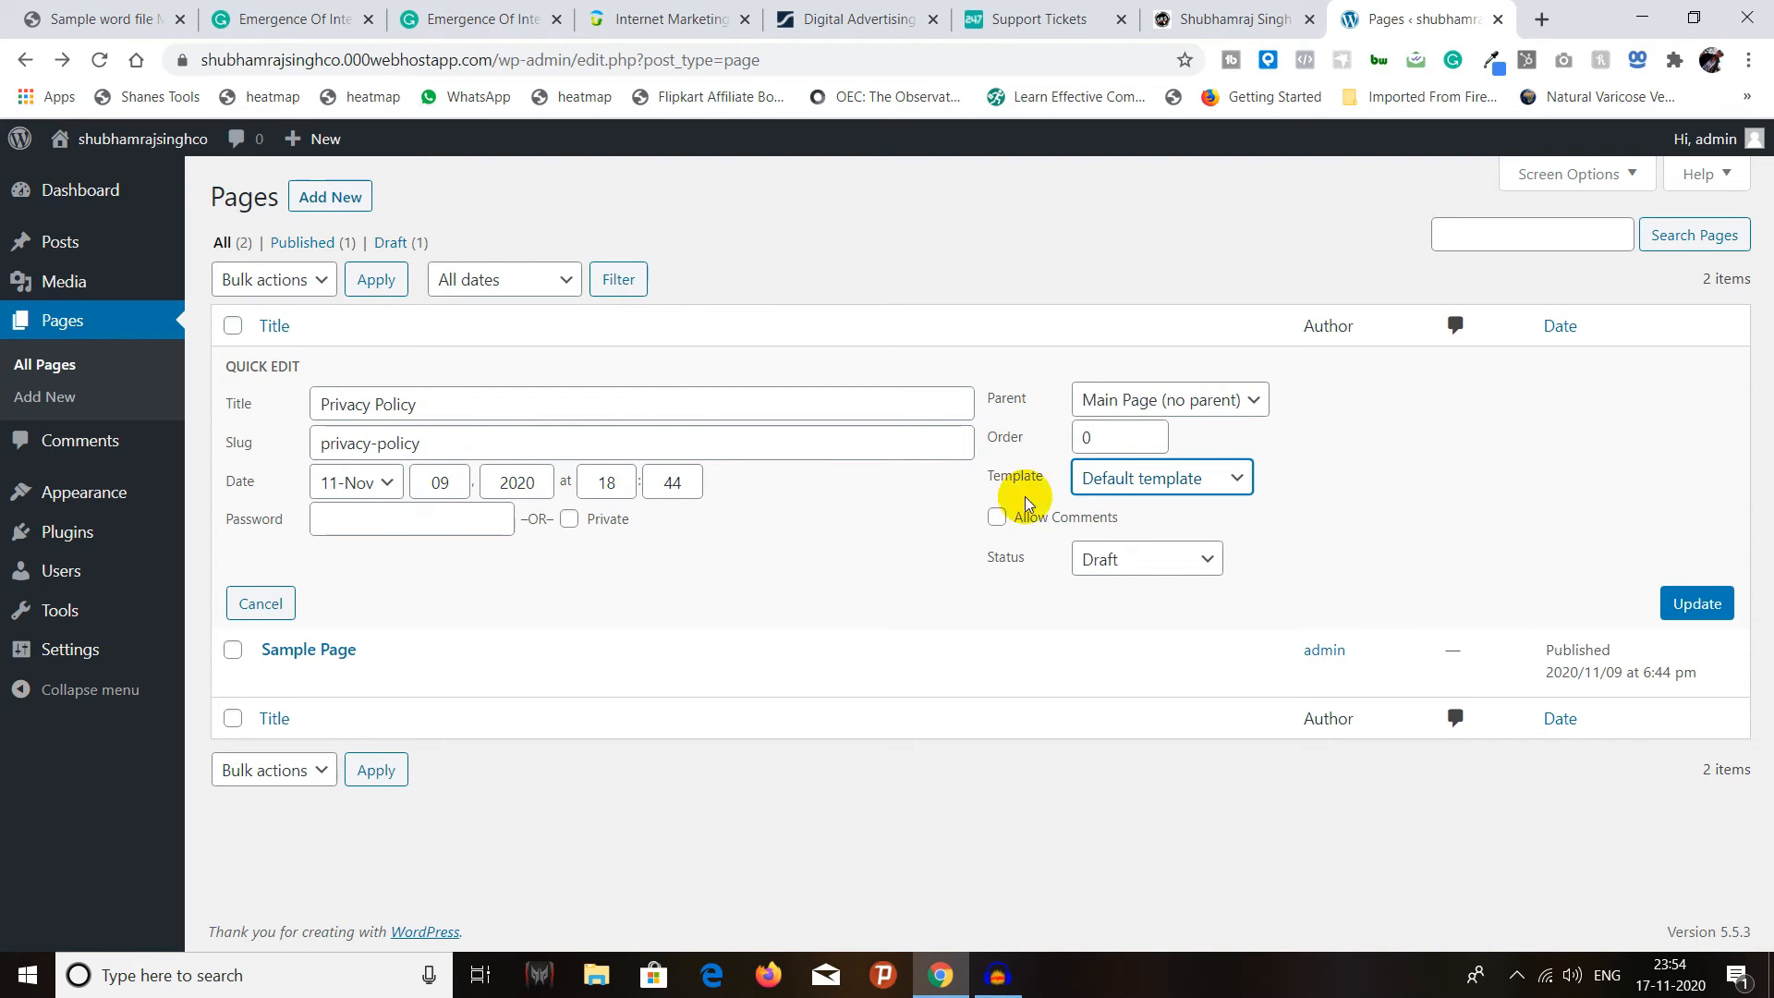
pyautogui.click(1128, 560)
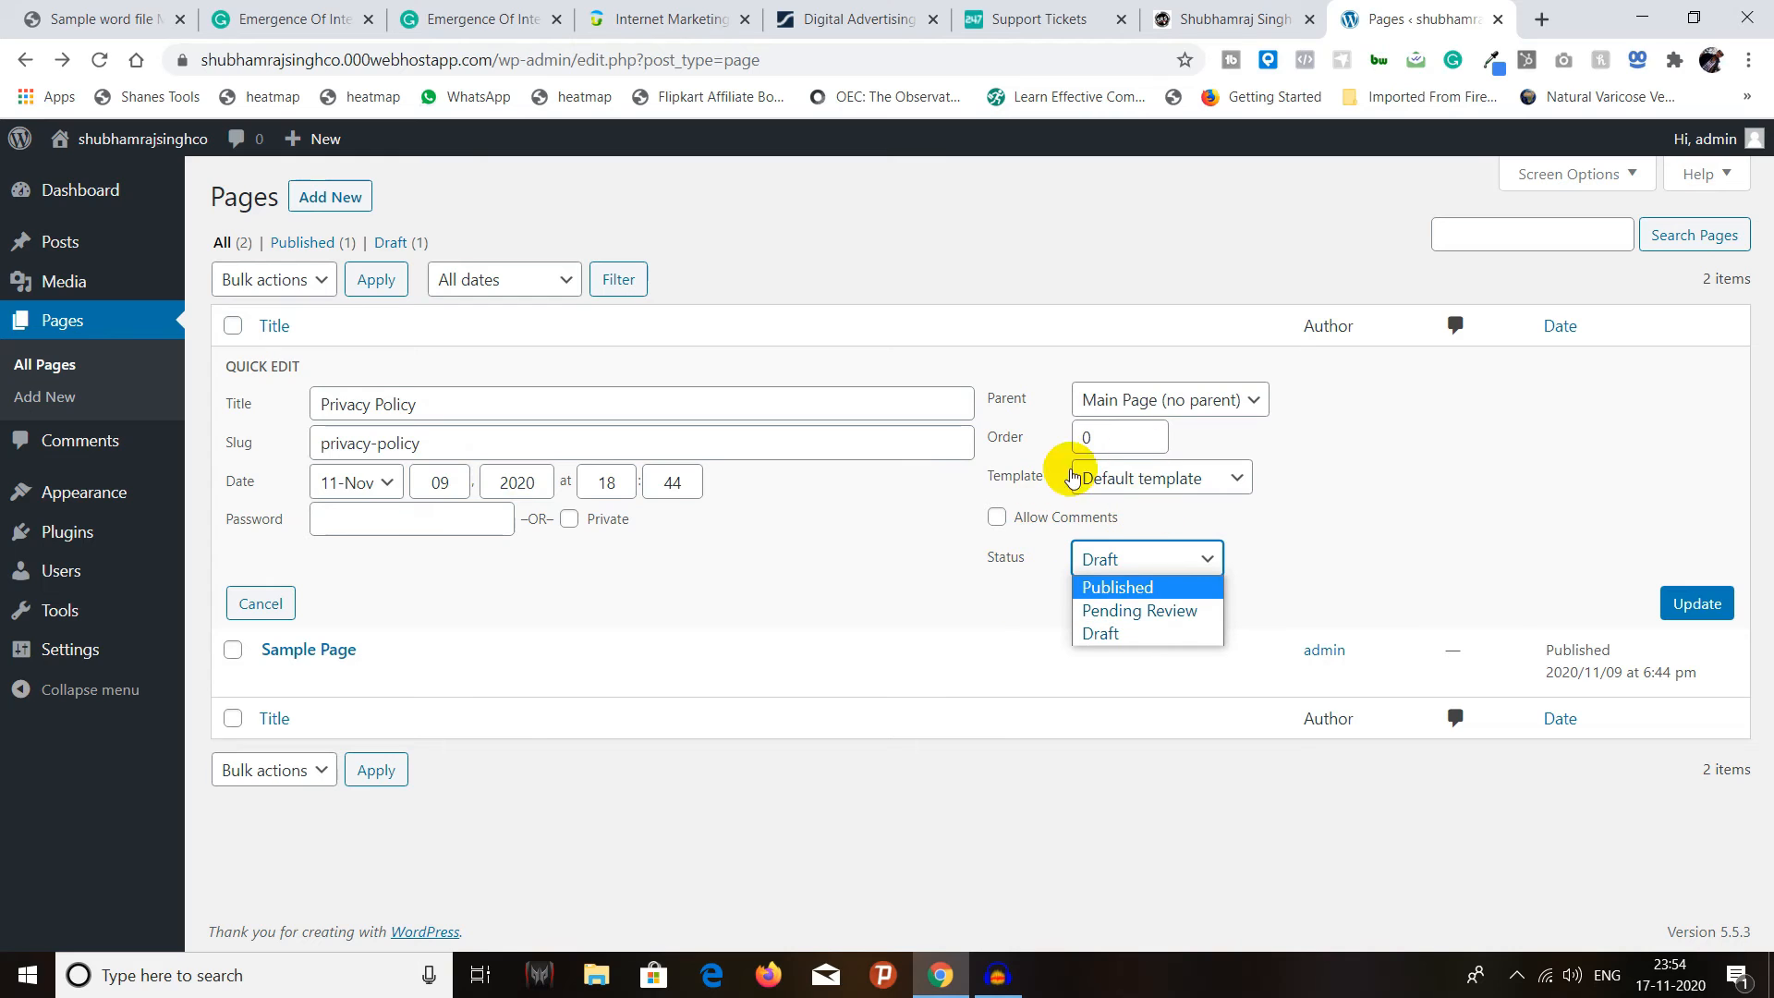
pyautogui.click(701, 563)
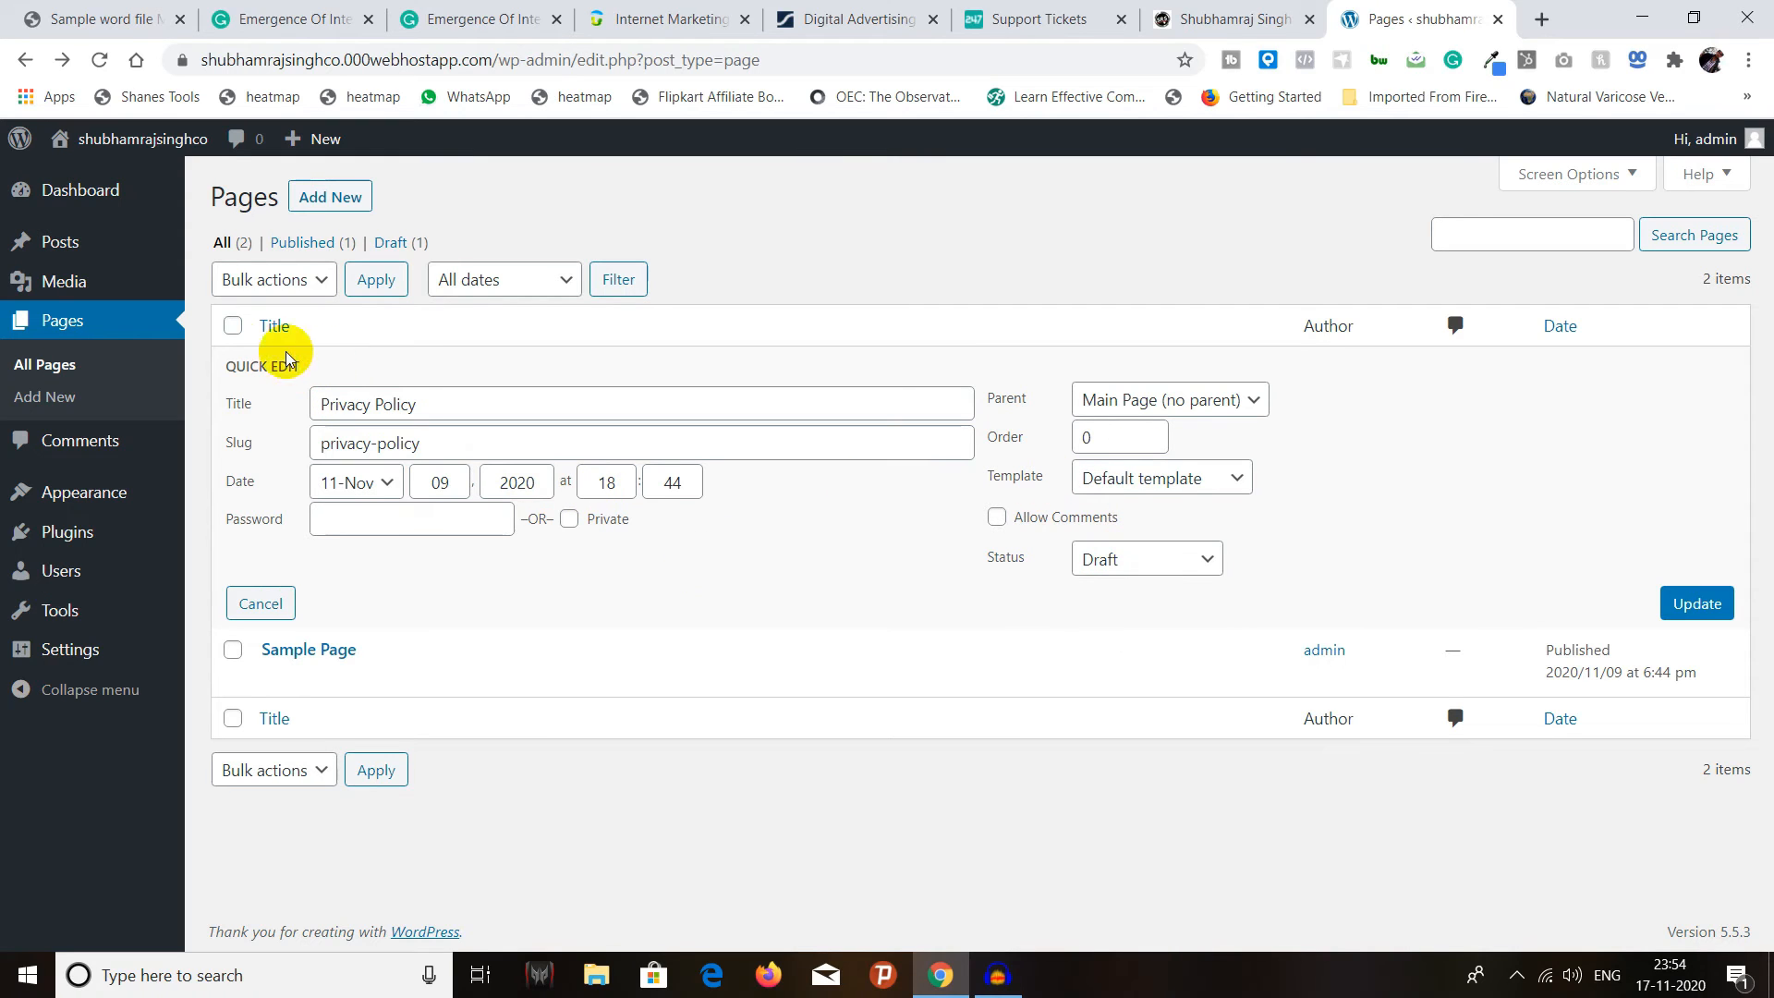
pyautogui.click(267, 602)
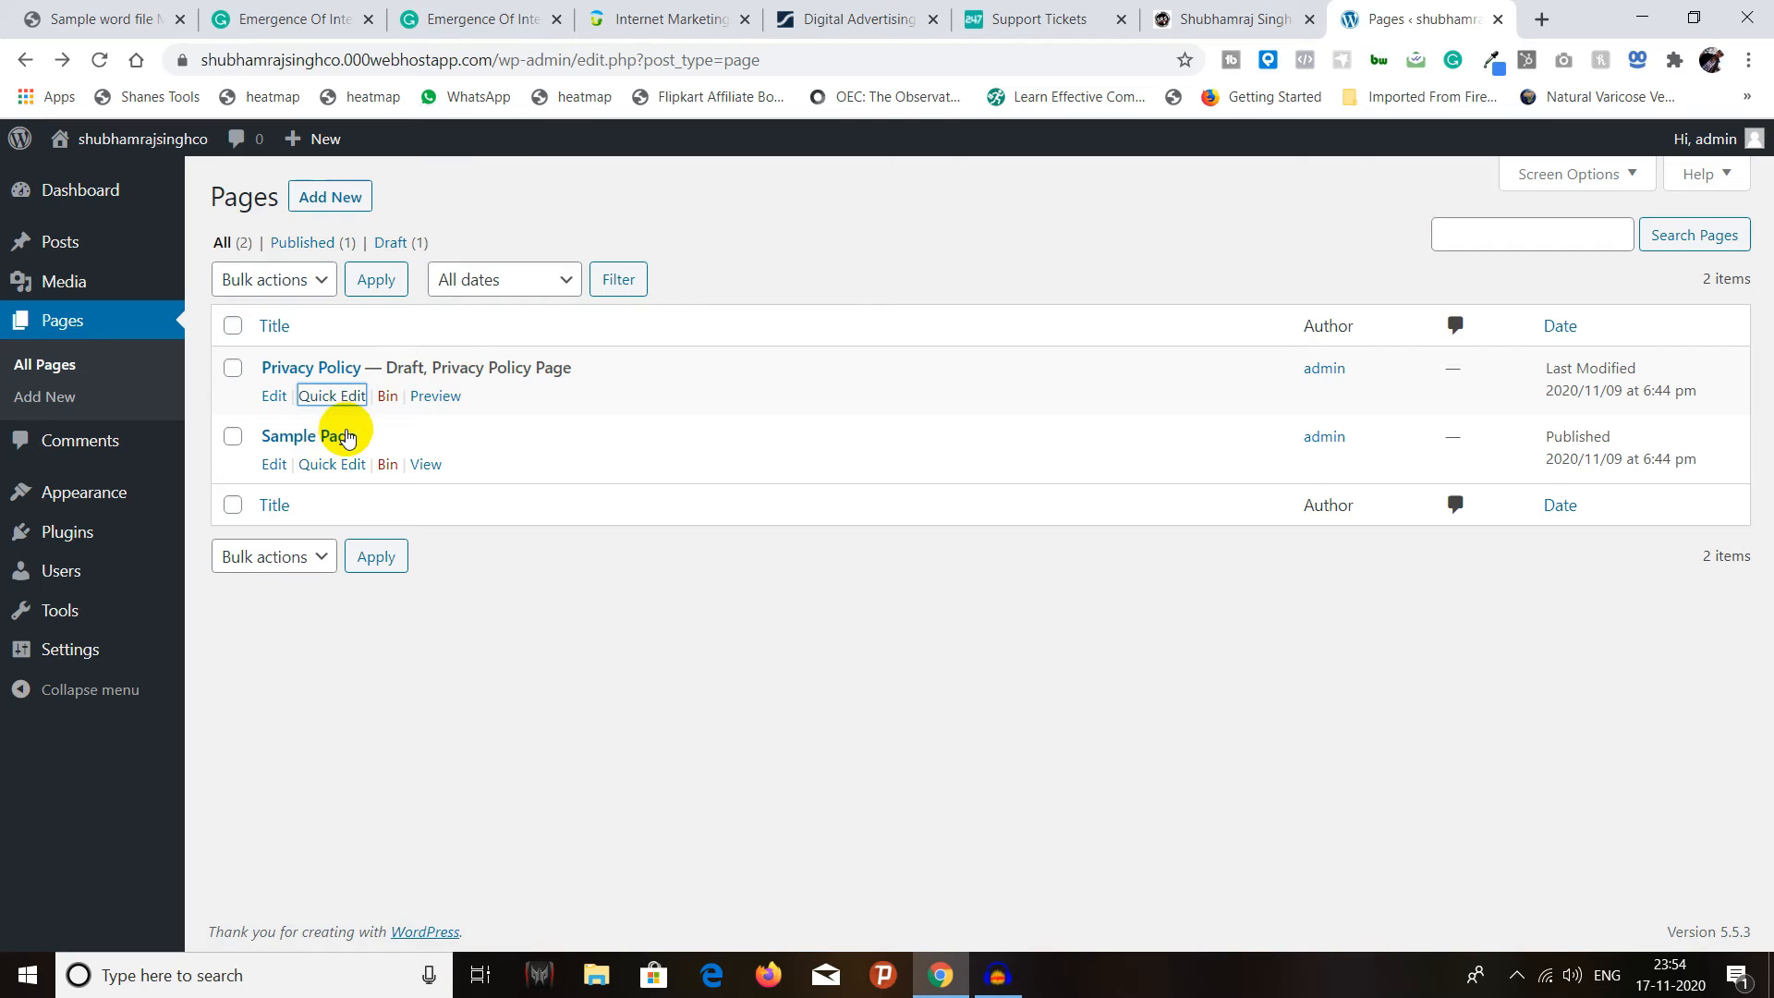
# - Preview the Privacy Policy draft and look through its content
pyautogui.click(423, 400)
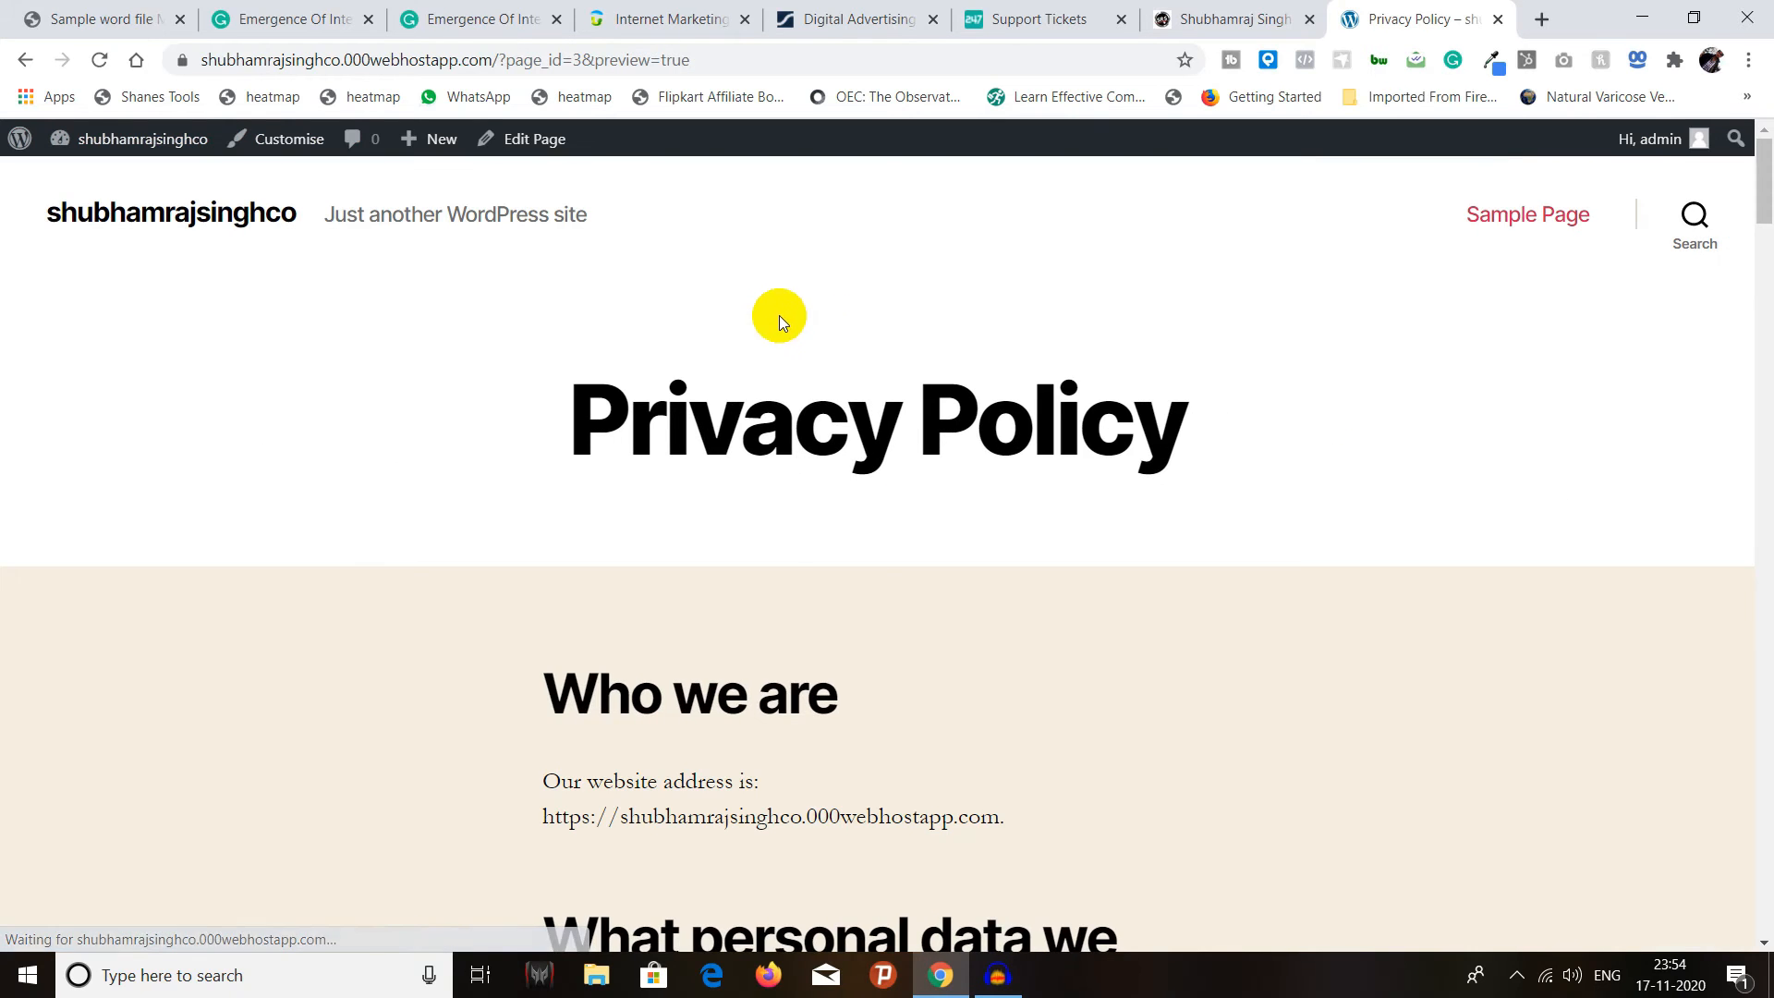
pyautogui.scroll(-20, 726, 305)
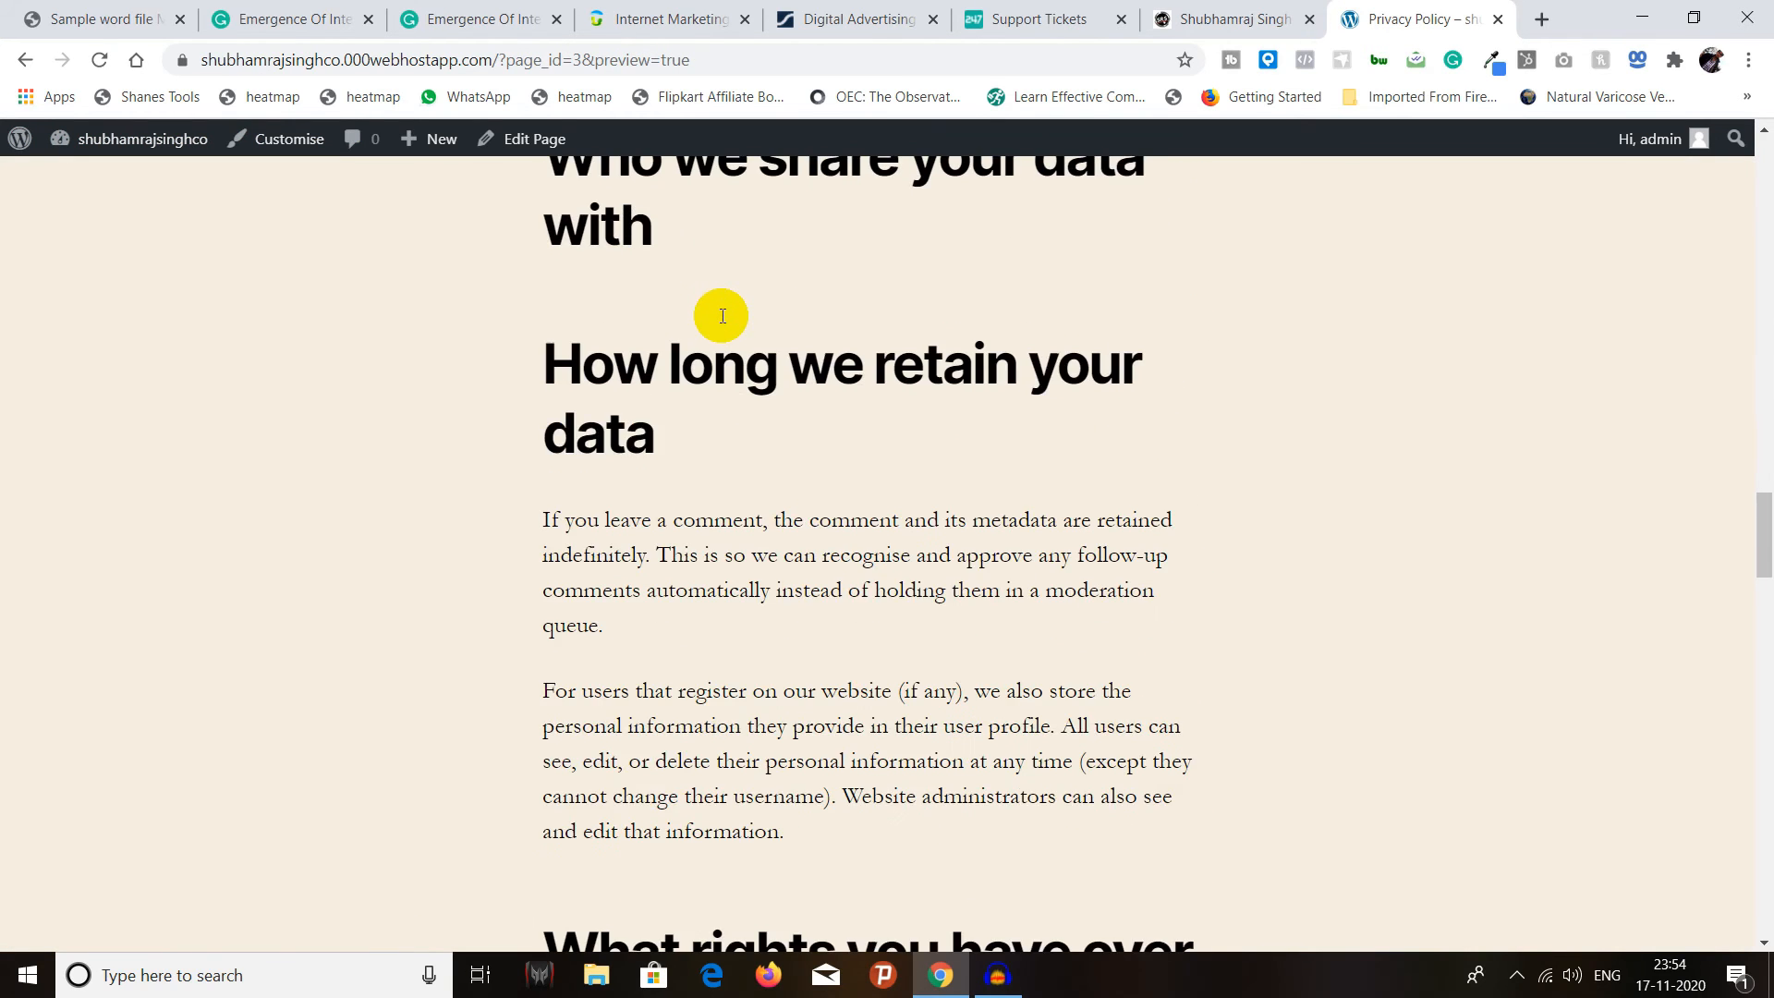
# - Skim the rest of the Privacy Policy preview and return to the pages list
pyautogui.scroll(-15, 723, 316)
pyautogui.scroll(20, 722, 316)
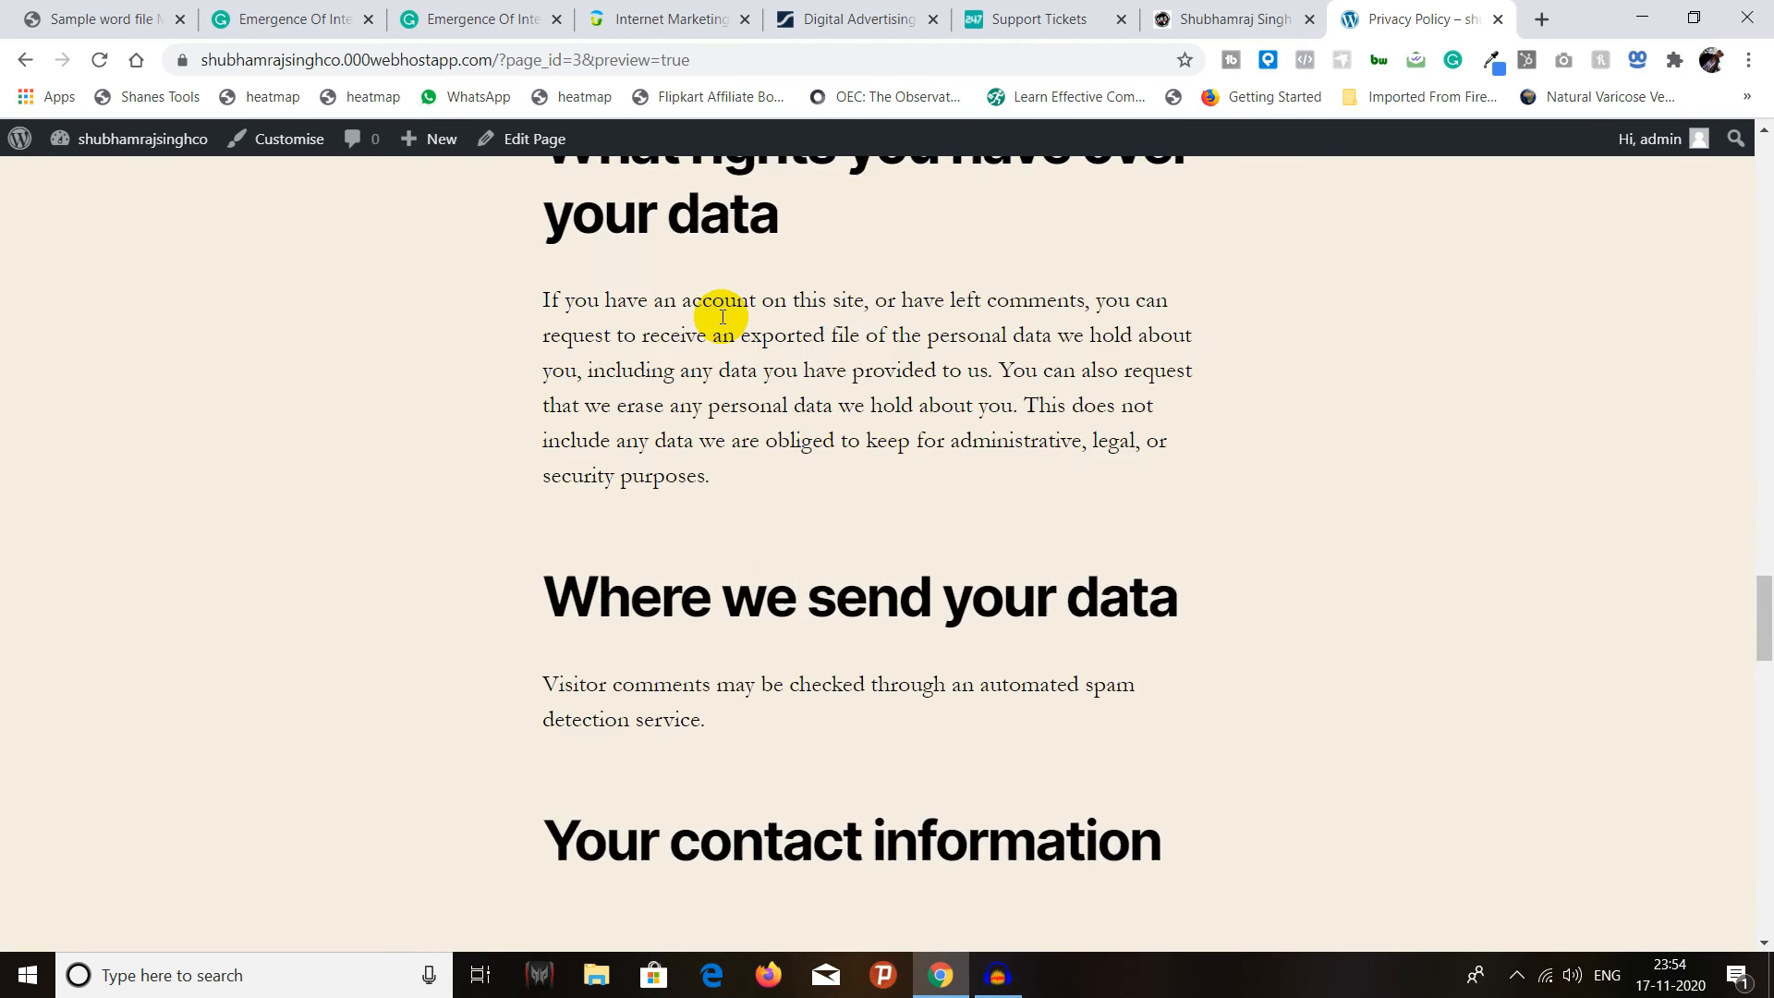
pyautogui.scroll(20, 722, 316)
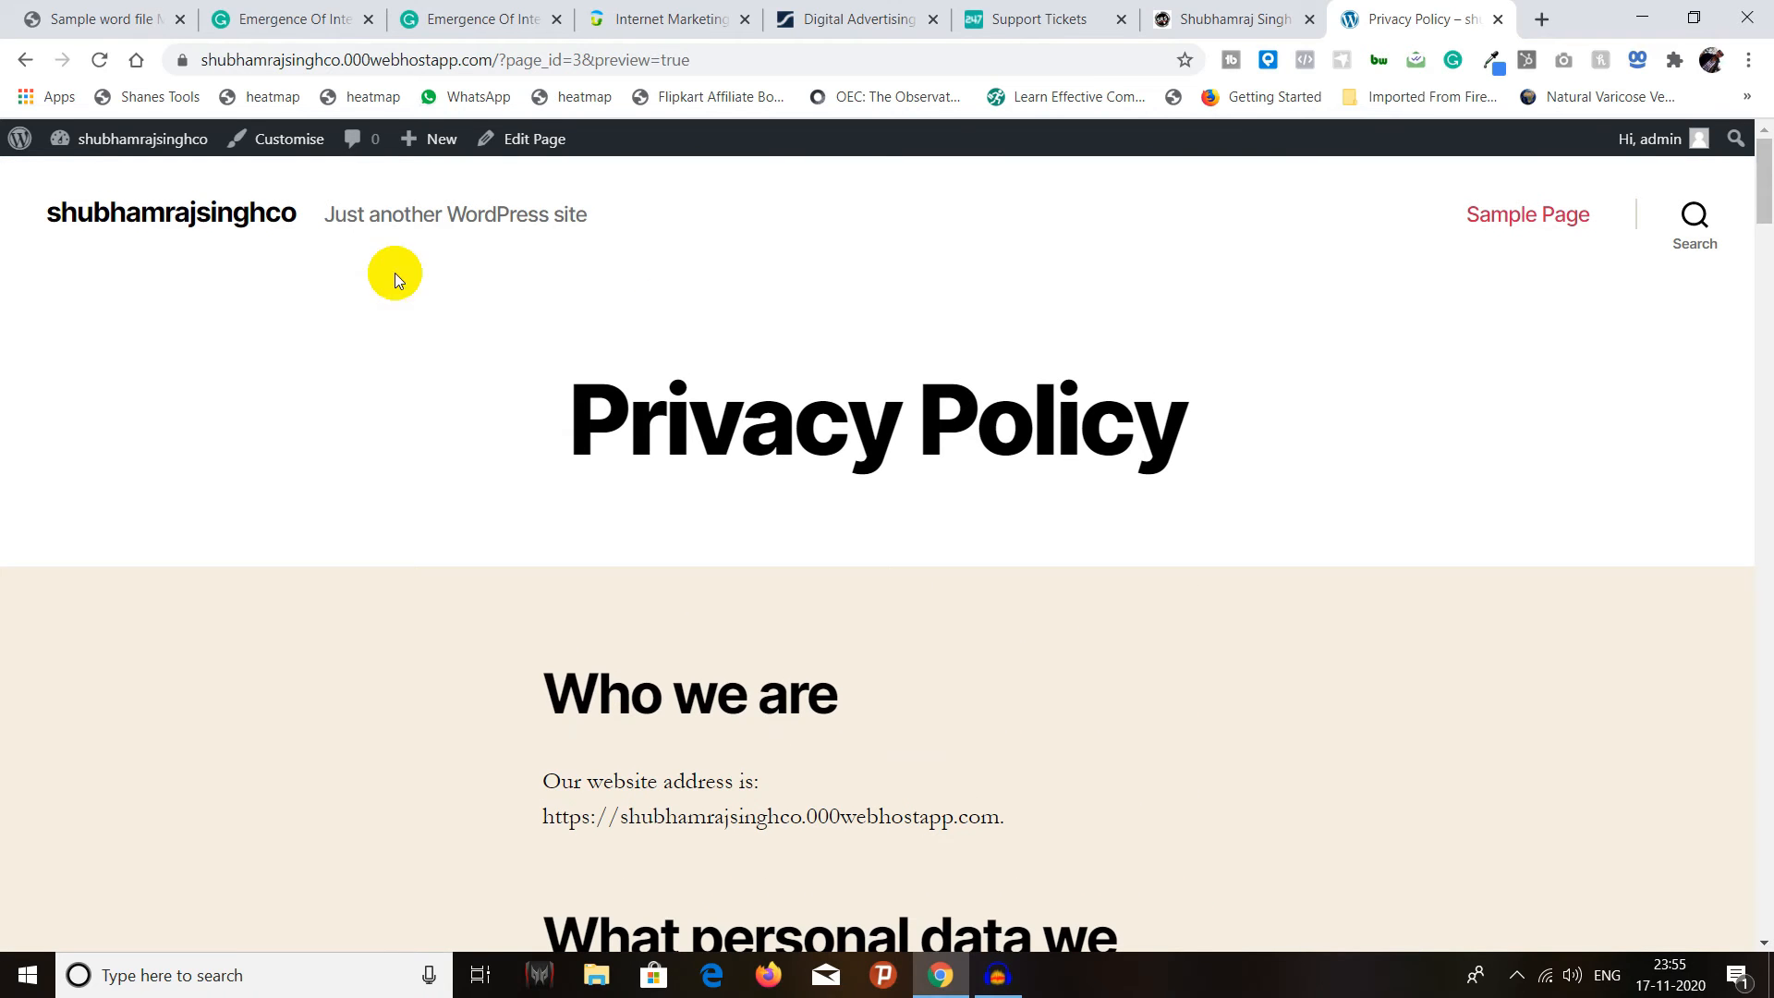
pyautogui.click(23, 64)
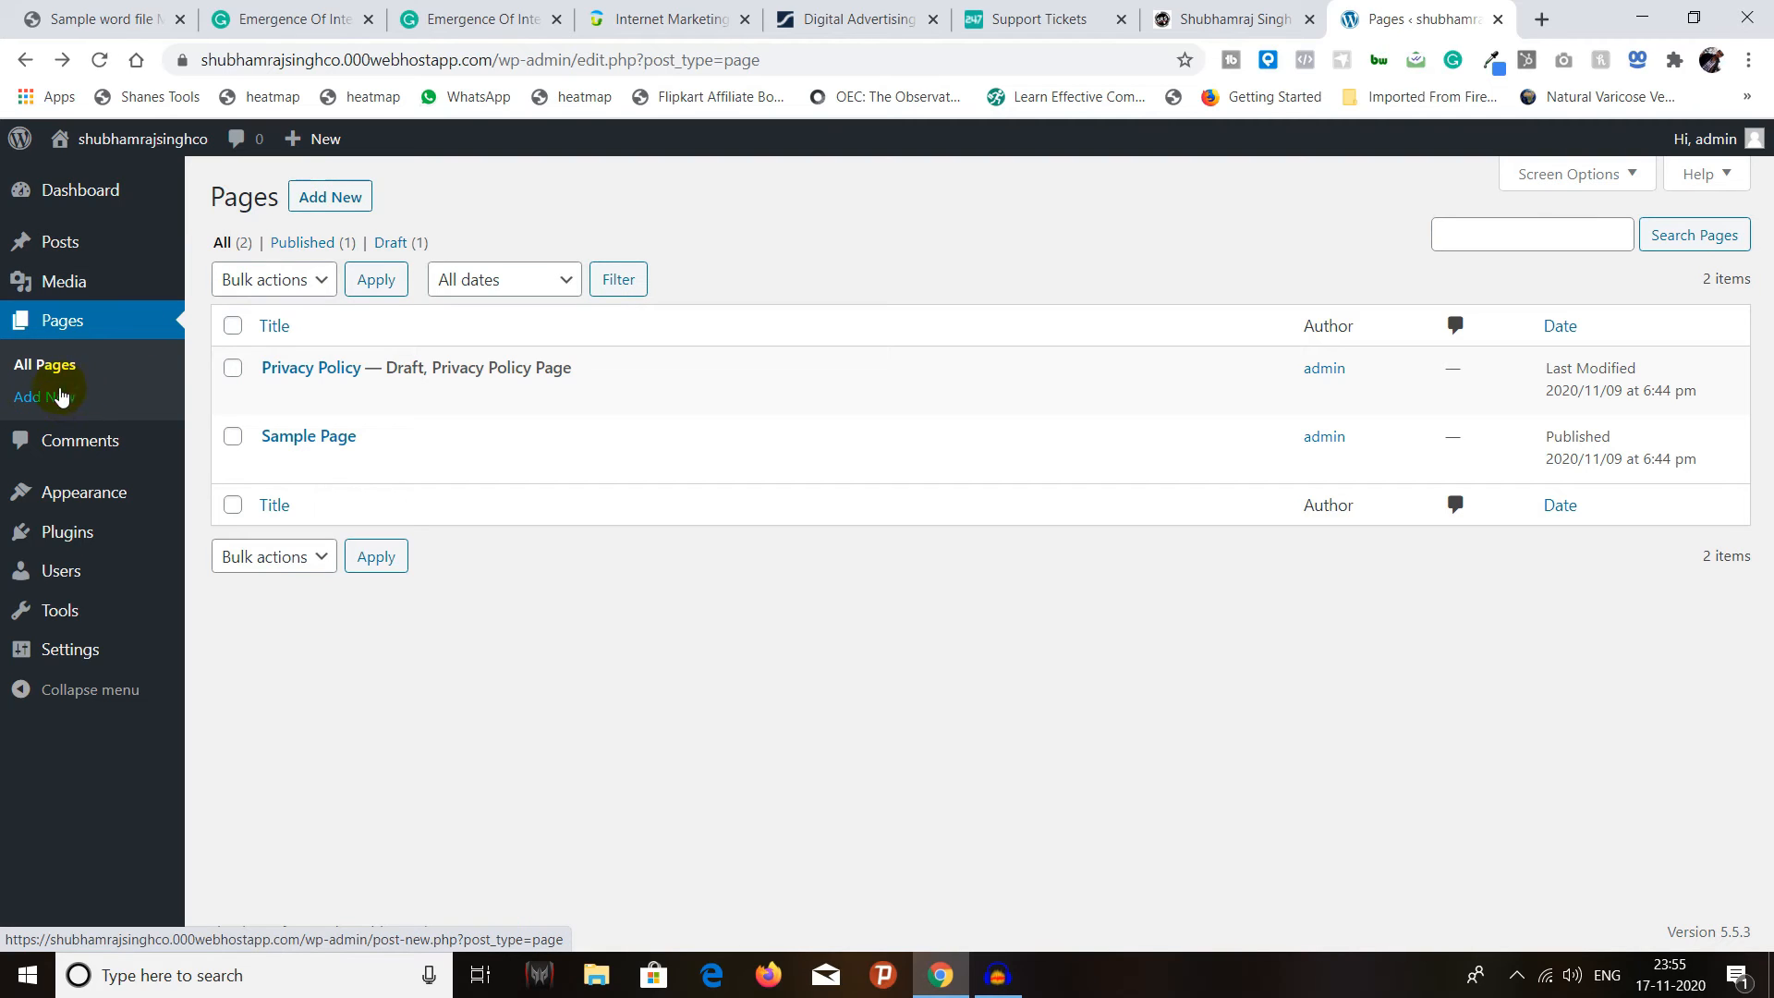
# - Add a new page and title it "HomePage"
pyautogui.moveTo(305, 141)
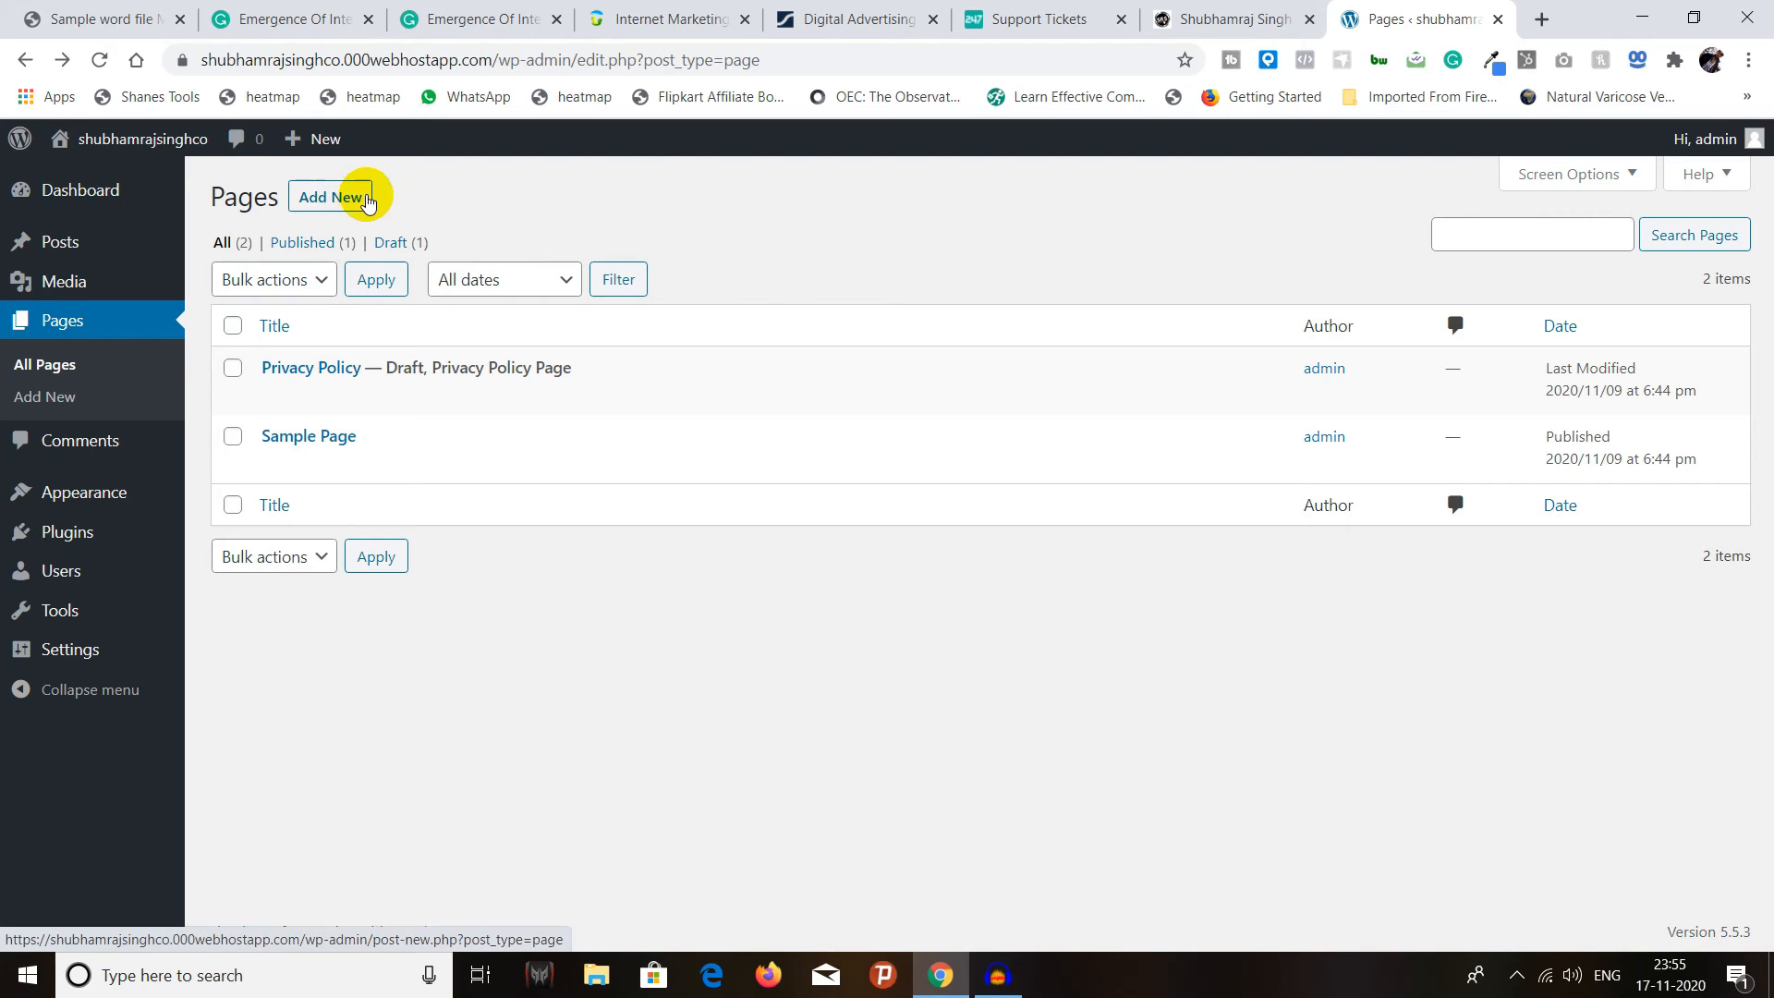
pyautogui.click(336, 201)
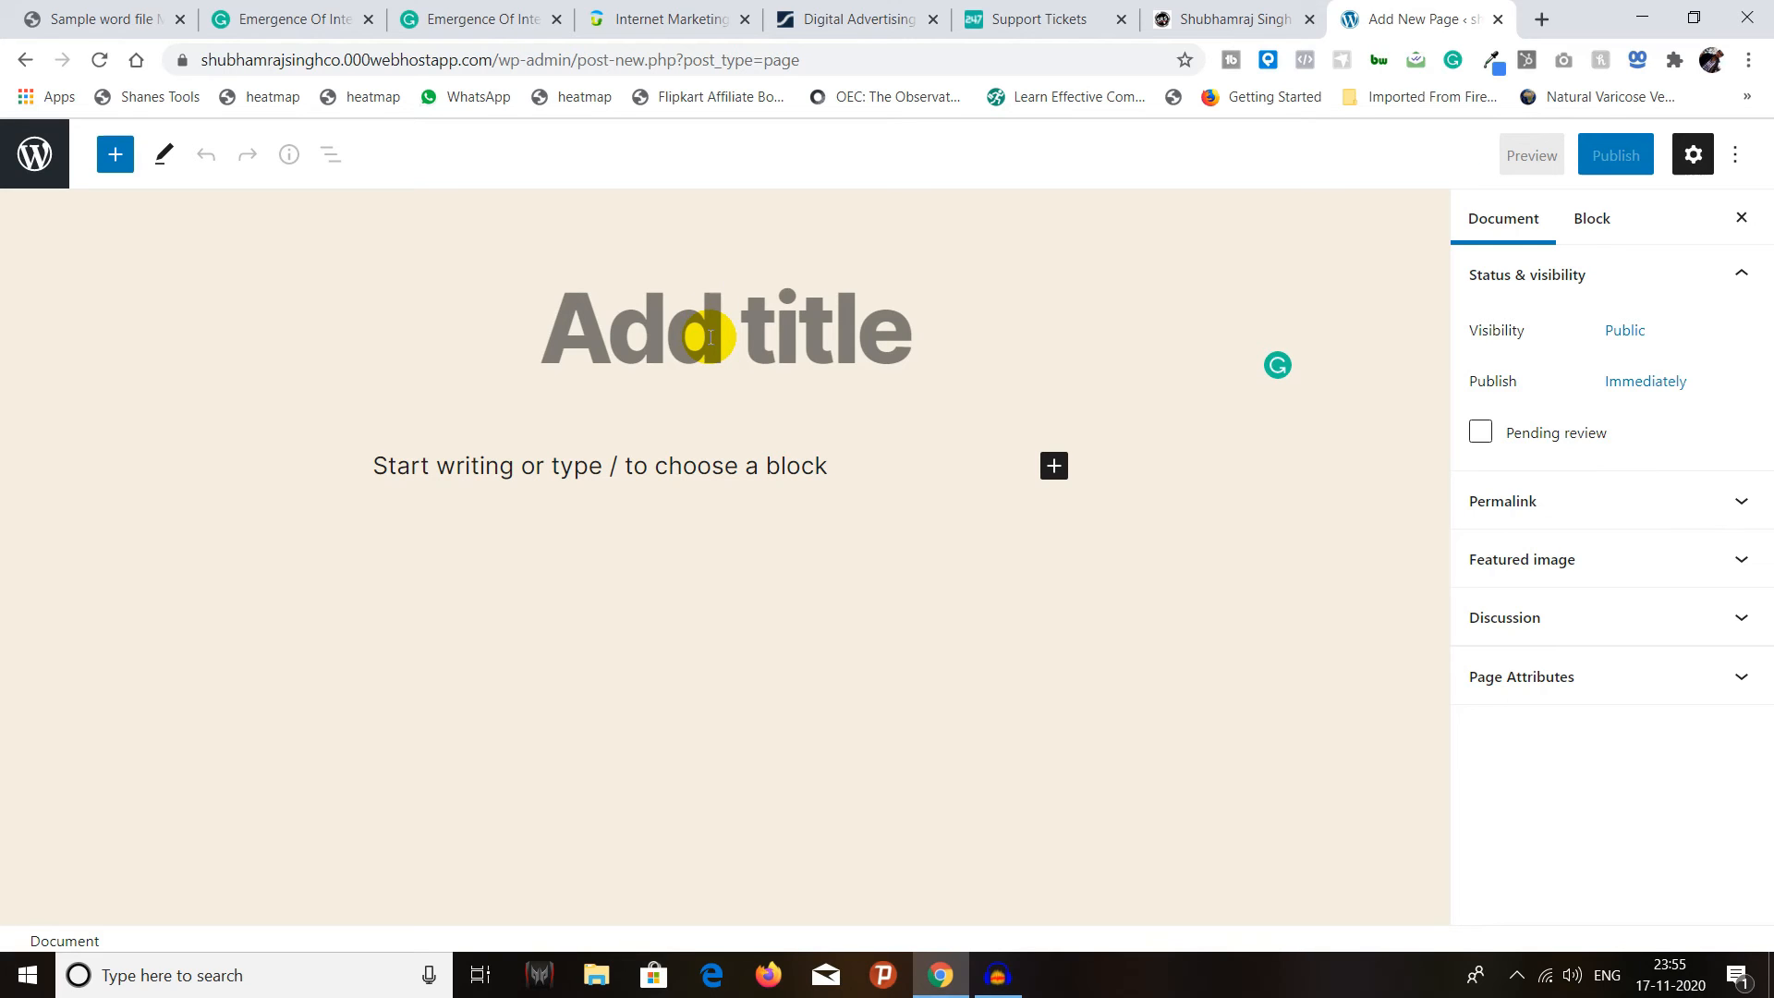
pyautogui.write('HomePa')
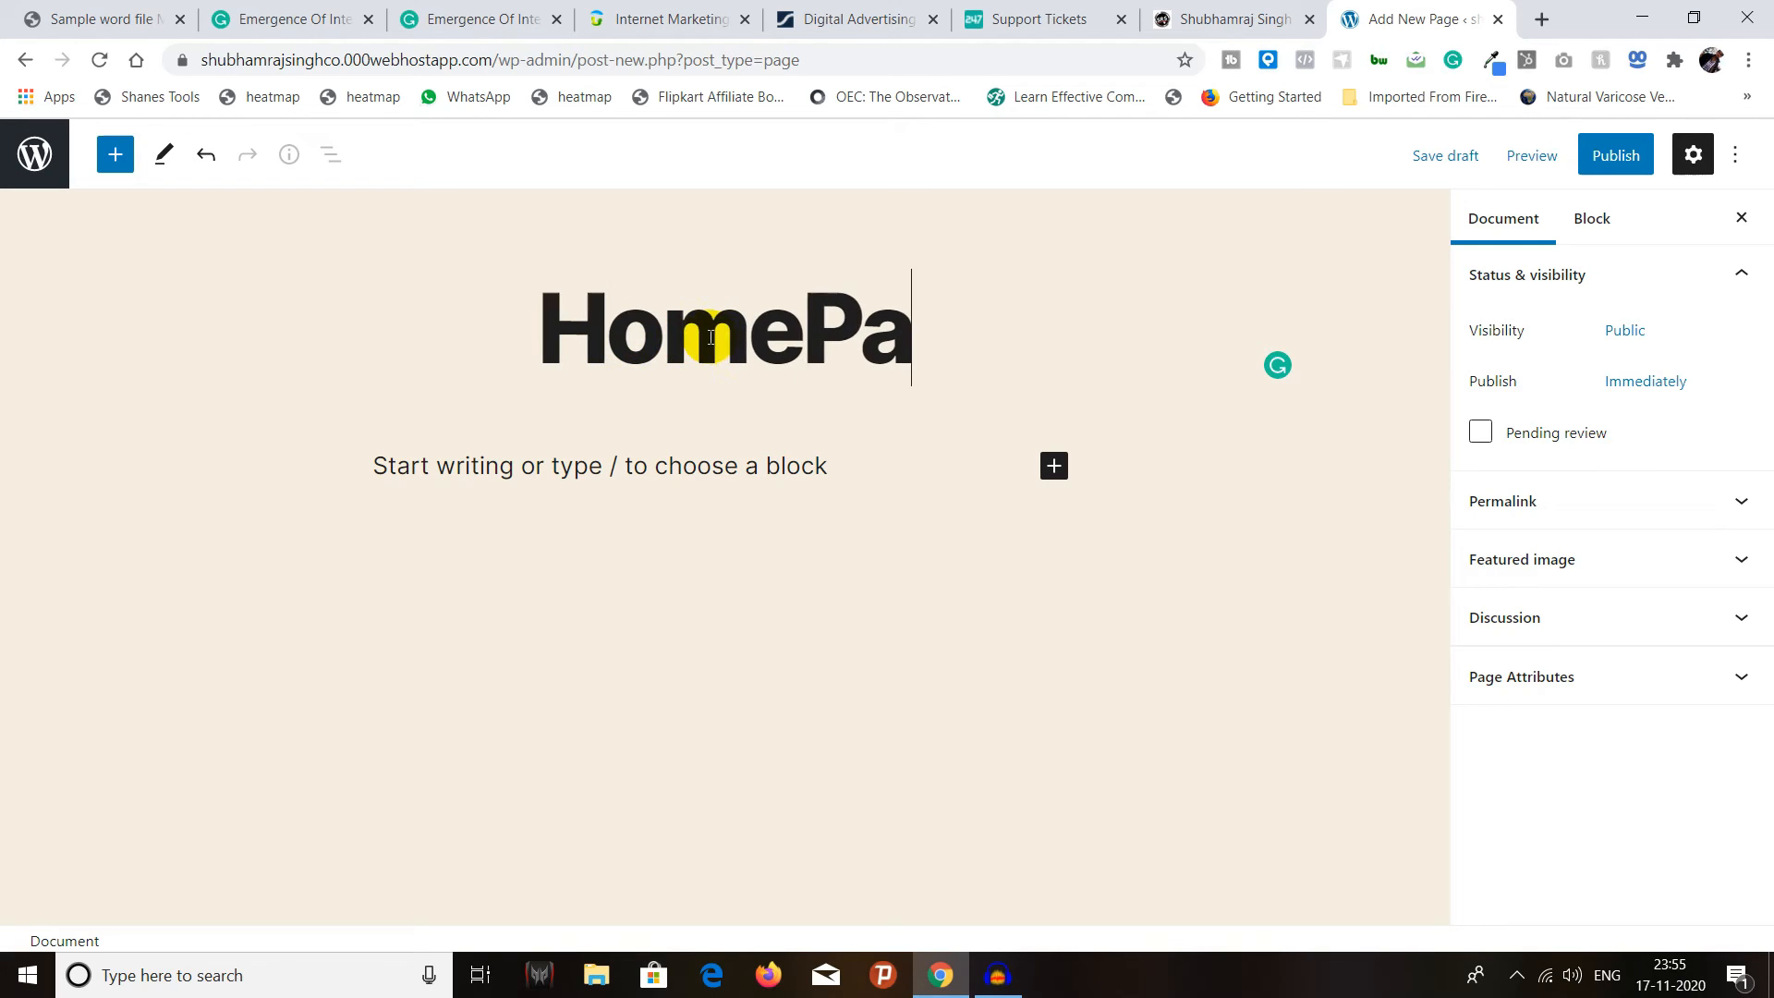
pyautogui.write('ge')
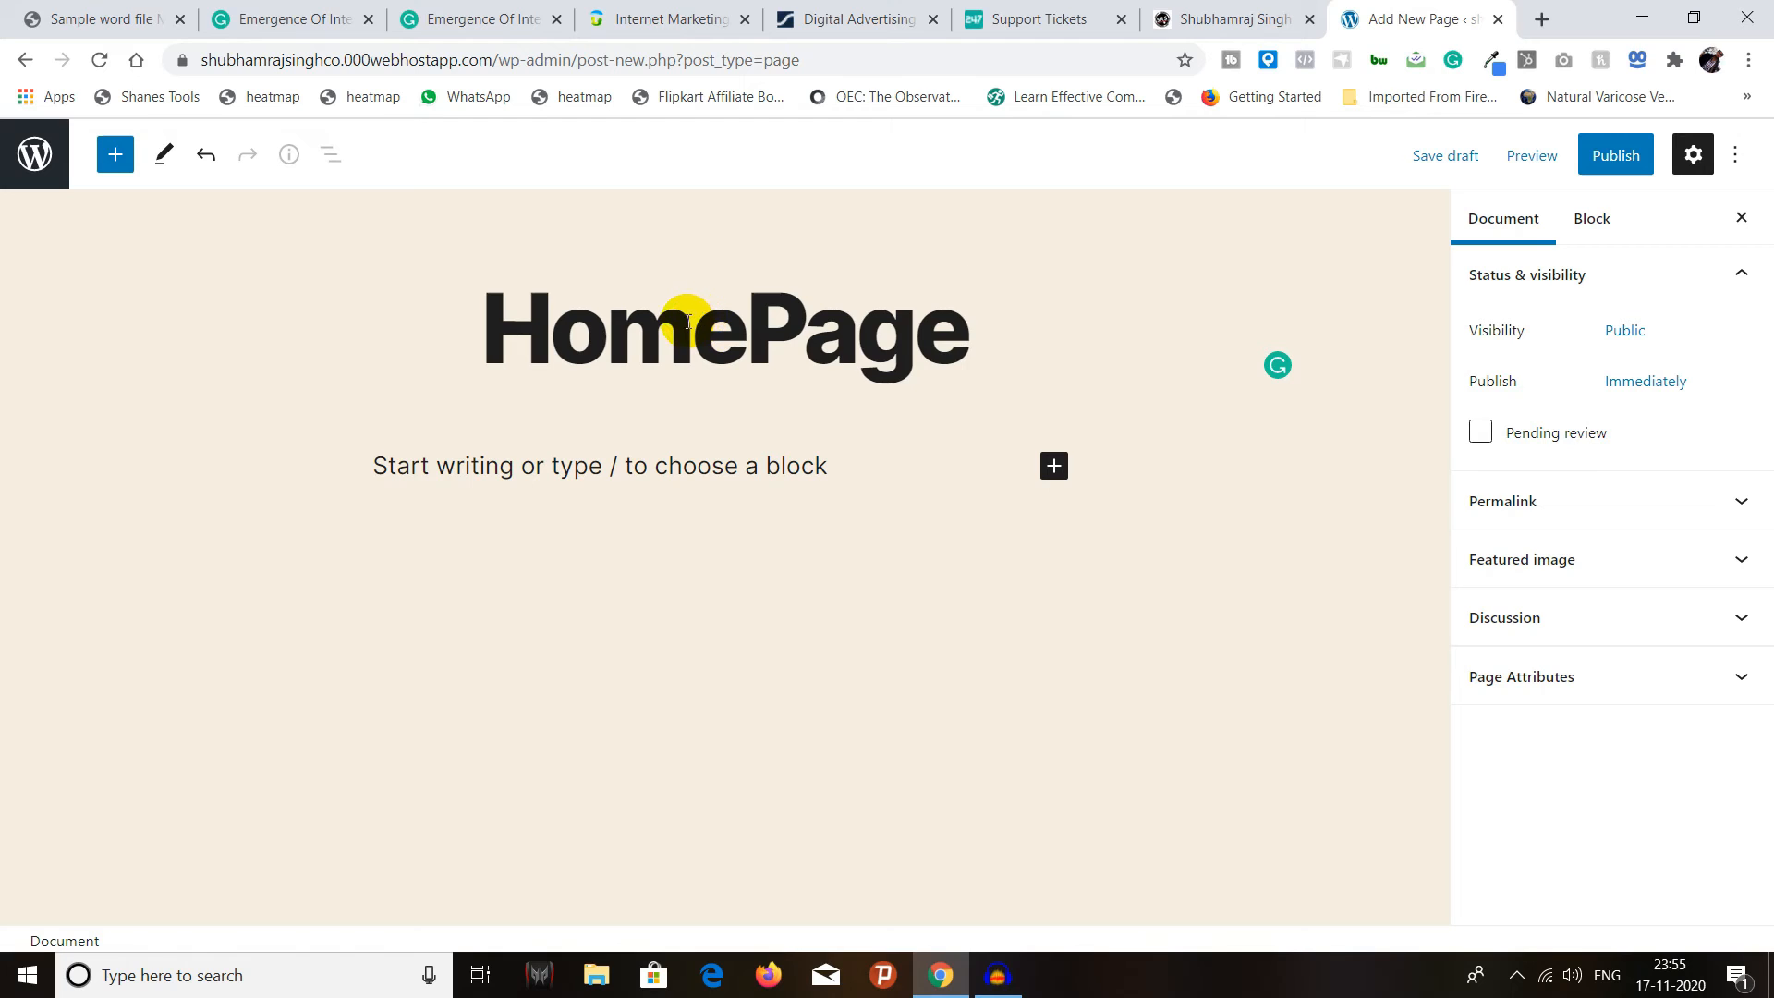
# - Write the body paragraph "This is the homepage.", accepting Grammarly's article correction
pyautogui.click(737, 454)
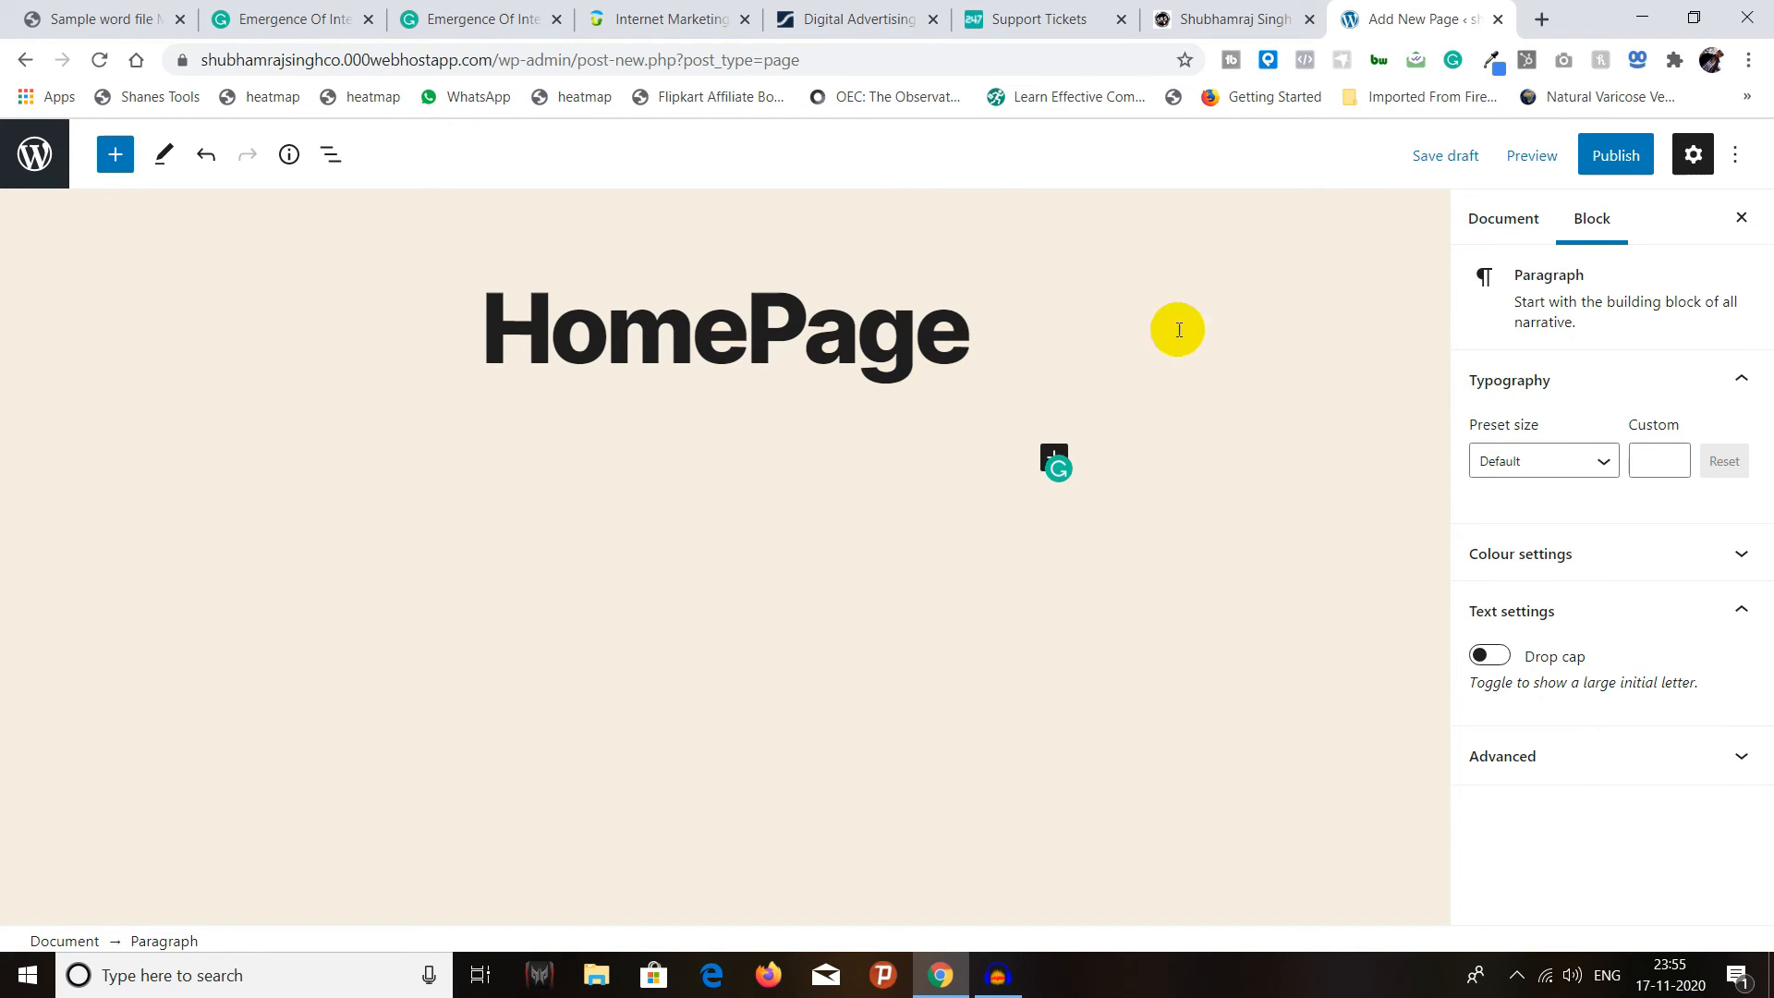
pyautogui.click(1503, 221)
pyautogui.click(654, 445)
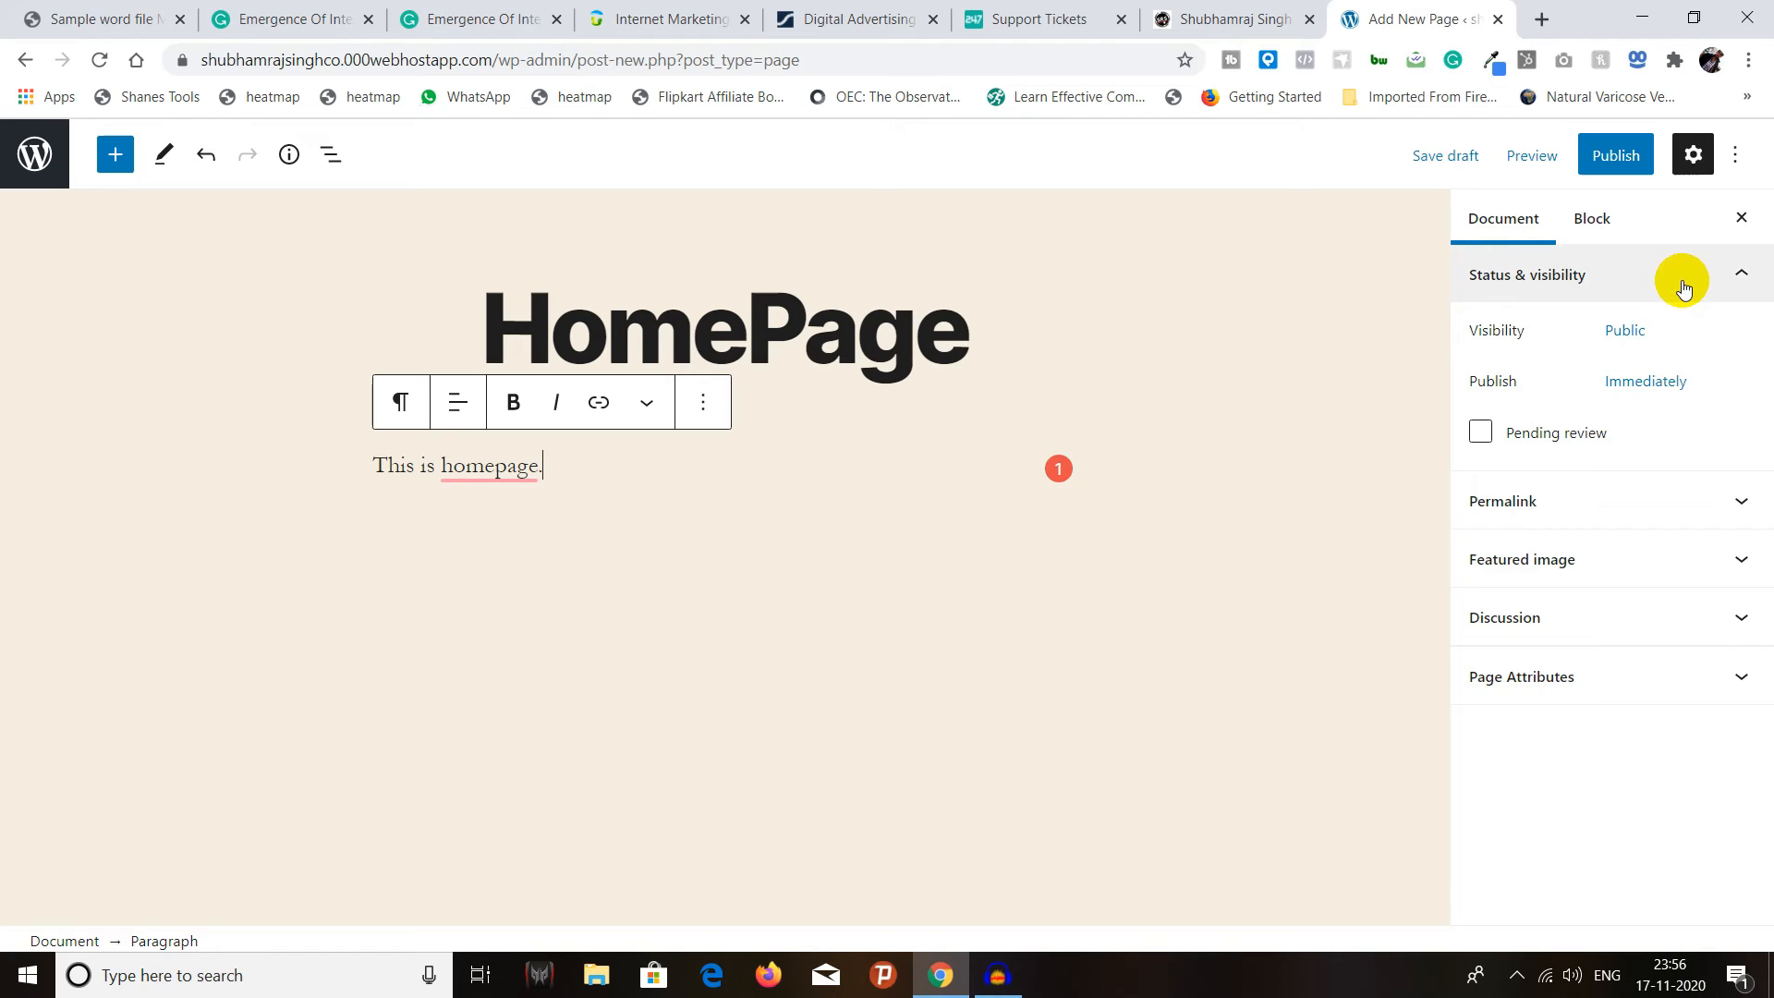
pyautogui.moveTo(480, 465)
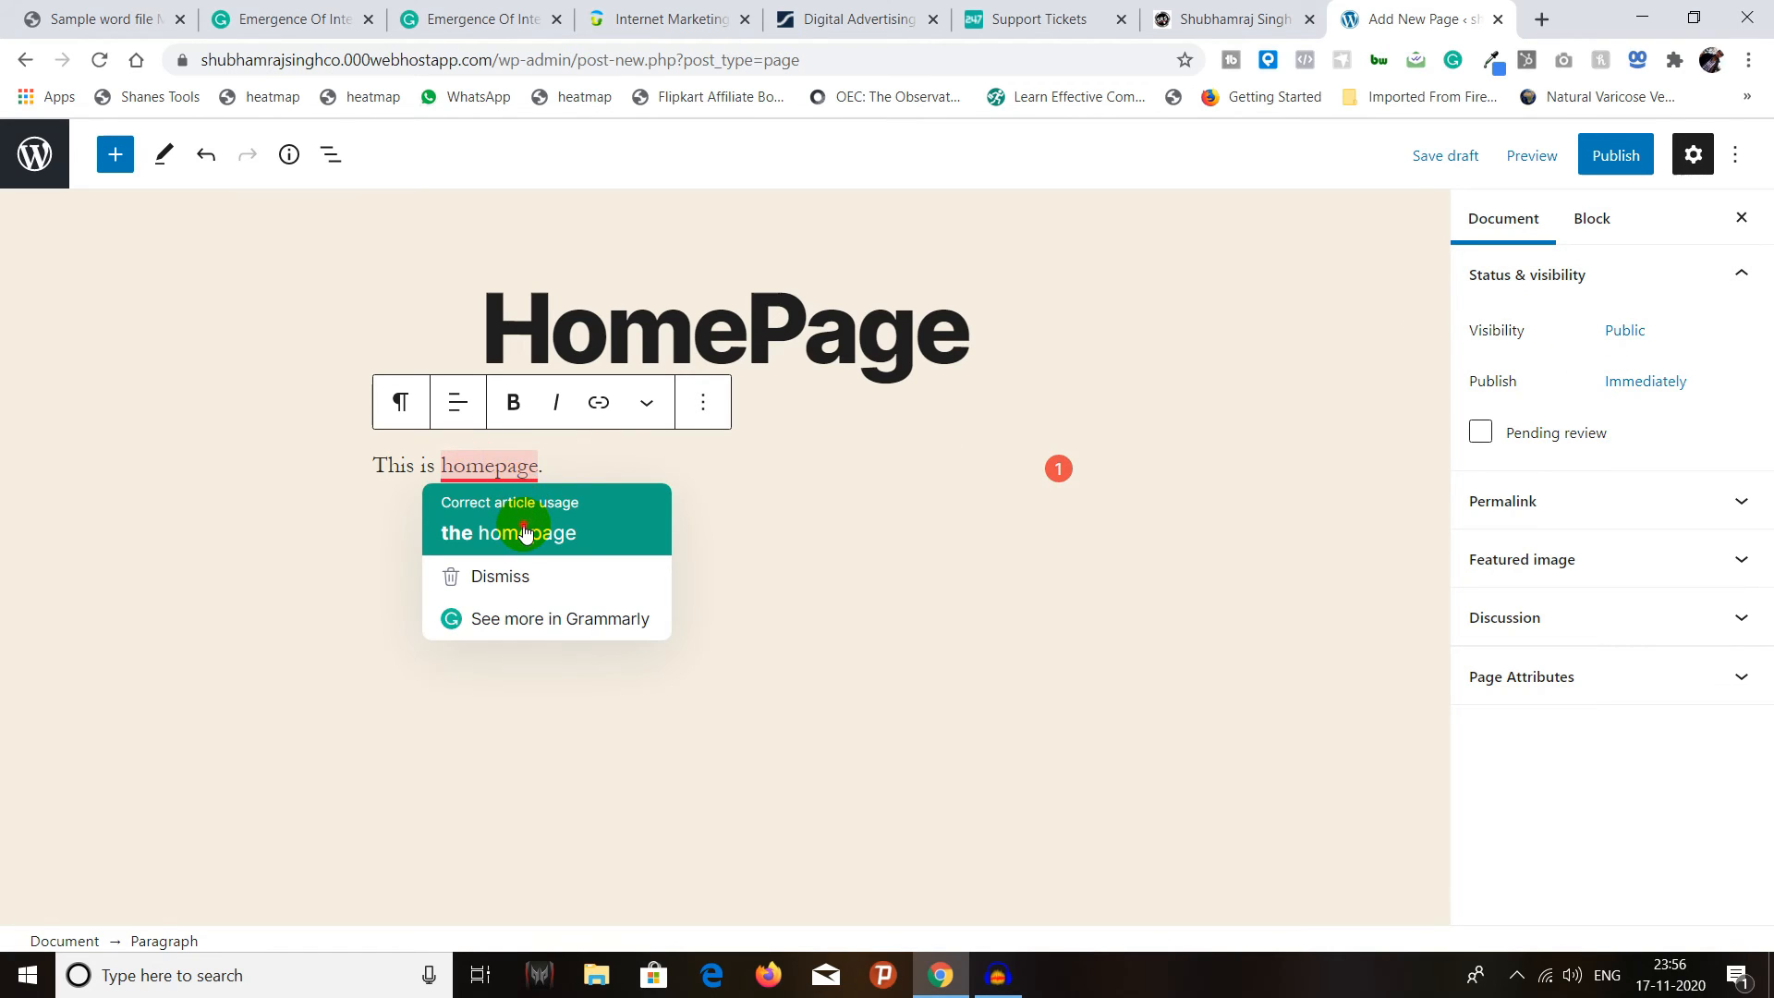
pyautogui.click(525, 534)
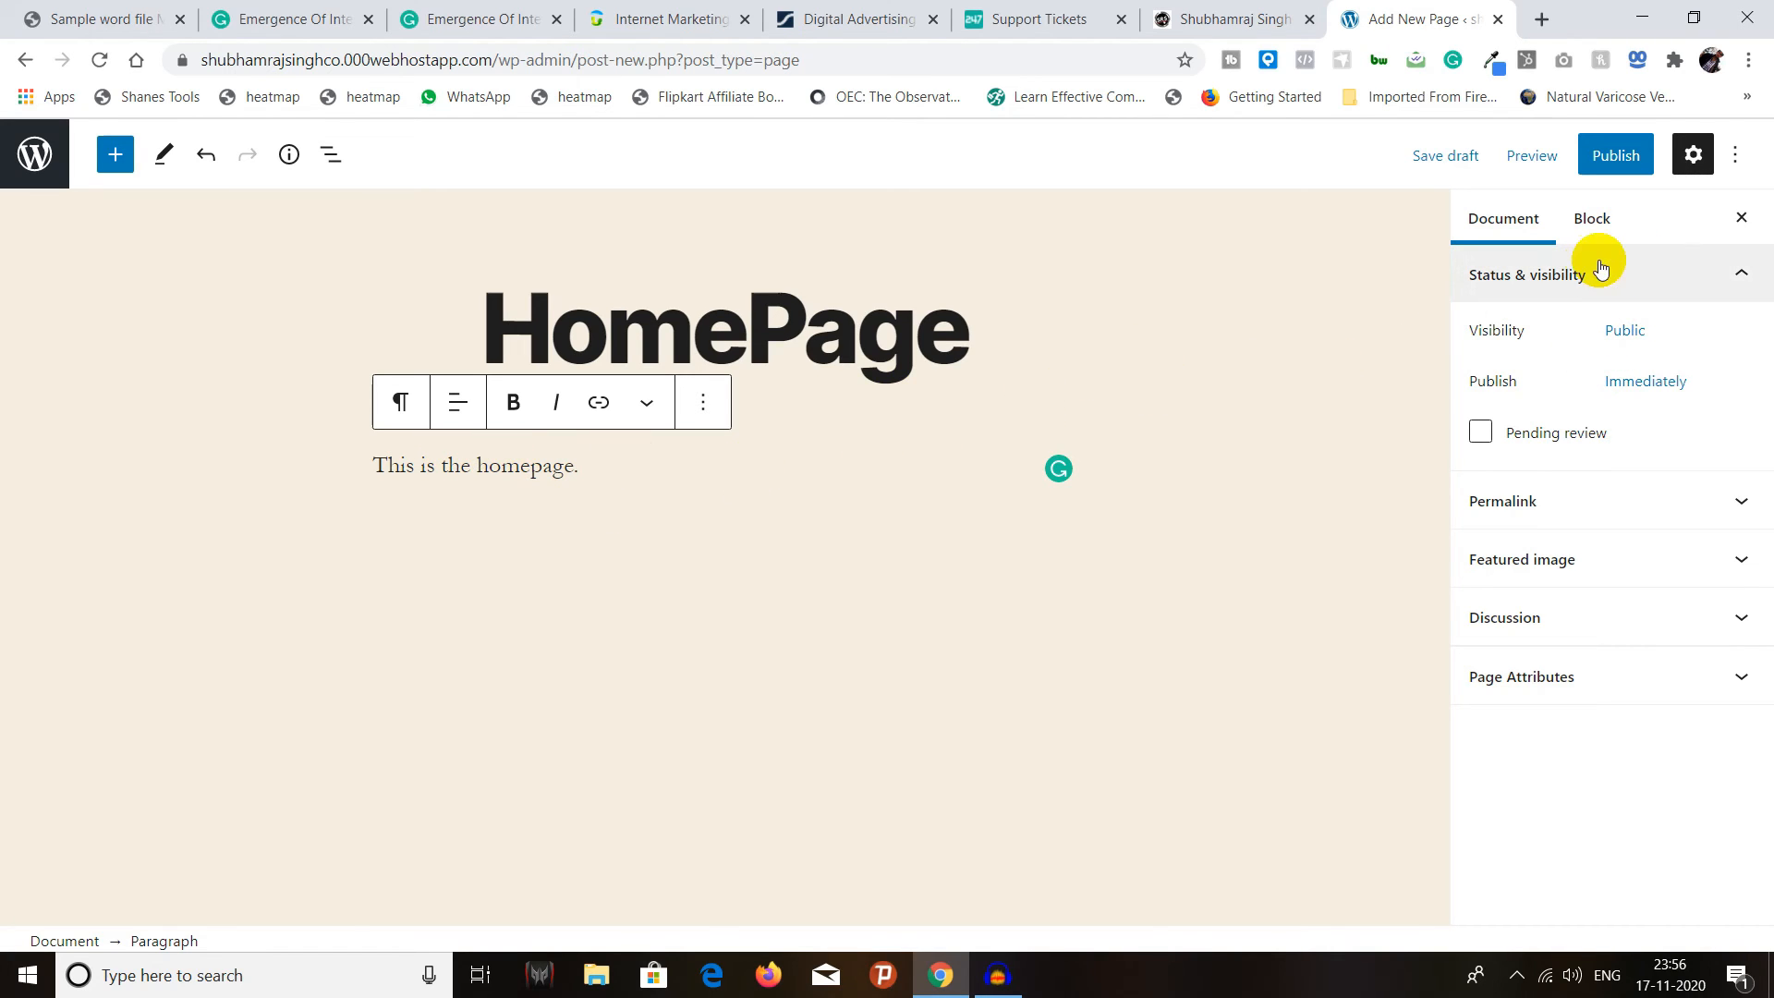
# - Collapse the status and visibility settings and check the permalink, featured image and discussion sections in turn
pyautogui.click(1709, 279)
pyautogui.click(1648, 338)
pyautogui.click(1663, 334)
pyautogui.click(1679, 393)
pyautogui.click(1689, 400)
pyautogui.click(1682, 448)
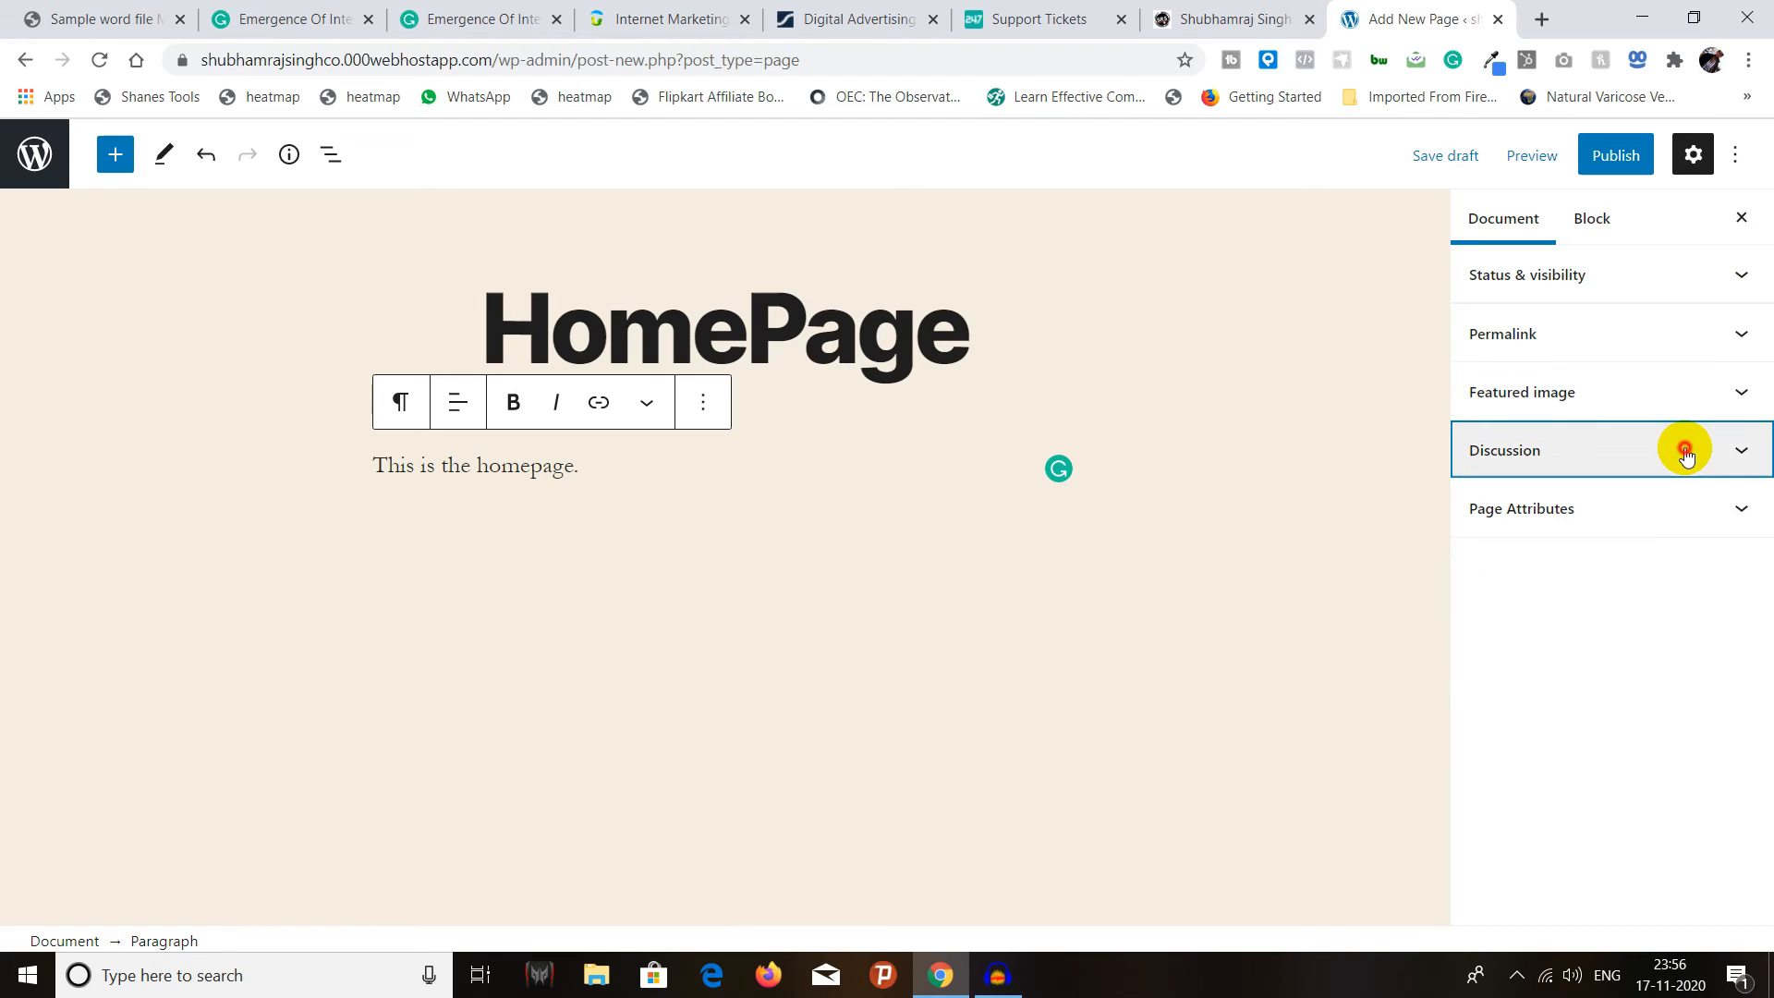
pyautogui.click(1683, 448)
# - Expand the HomePage's page attributes and review the template choices, keeping Default template and no parent
pyautogui.click(1677, 506)
pyautogui.click(1666, 589)
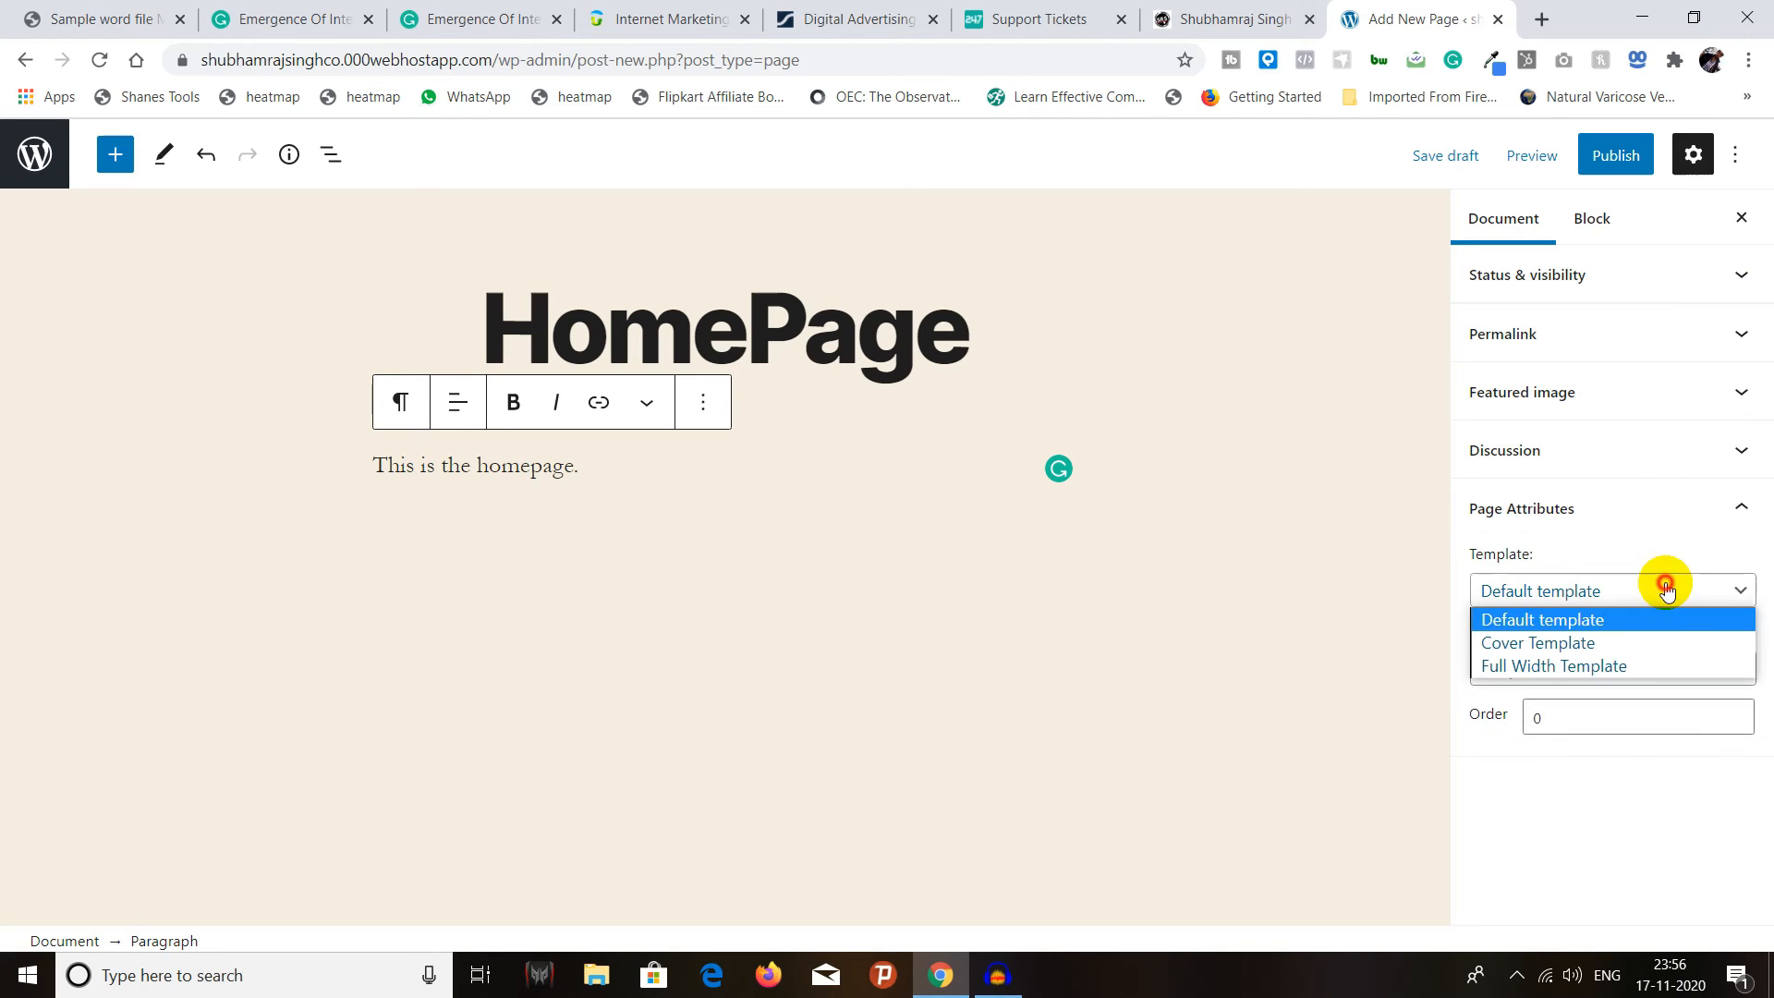
pyautogui.click(1626, 588)
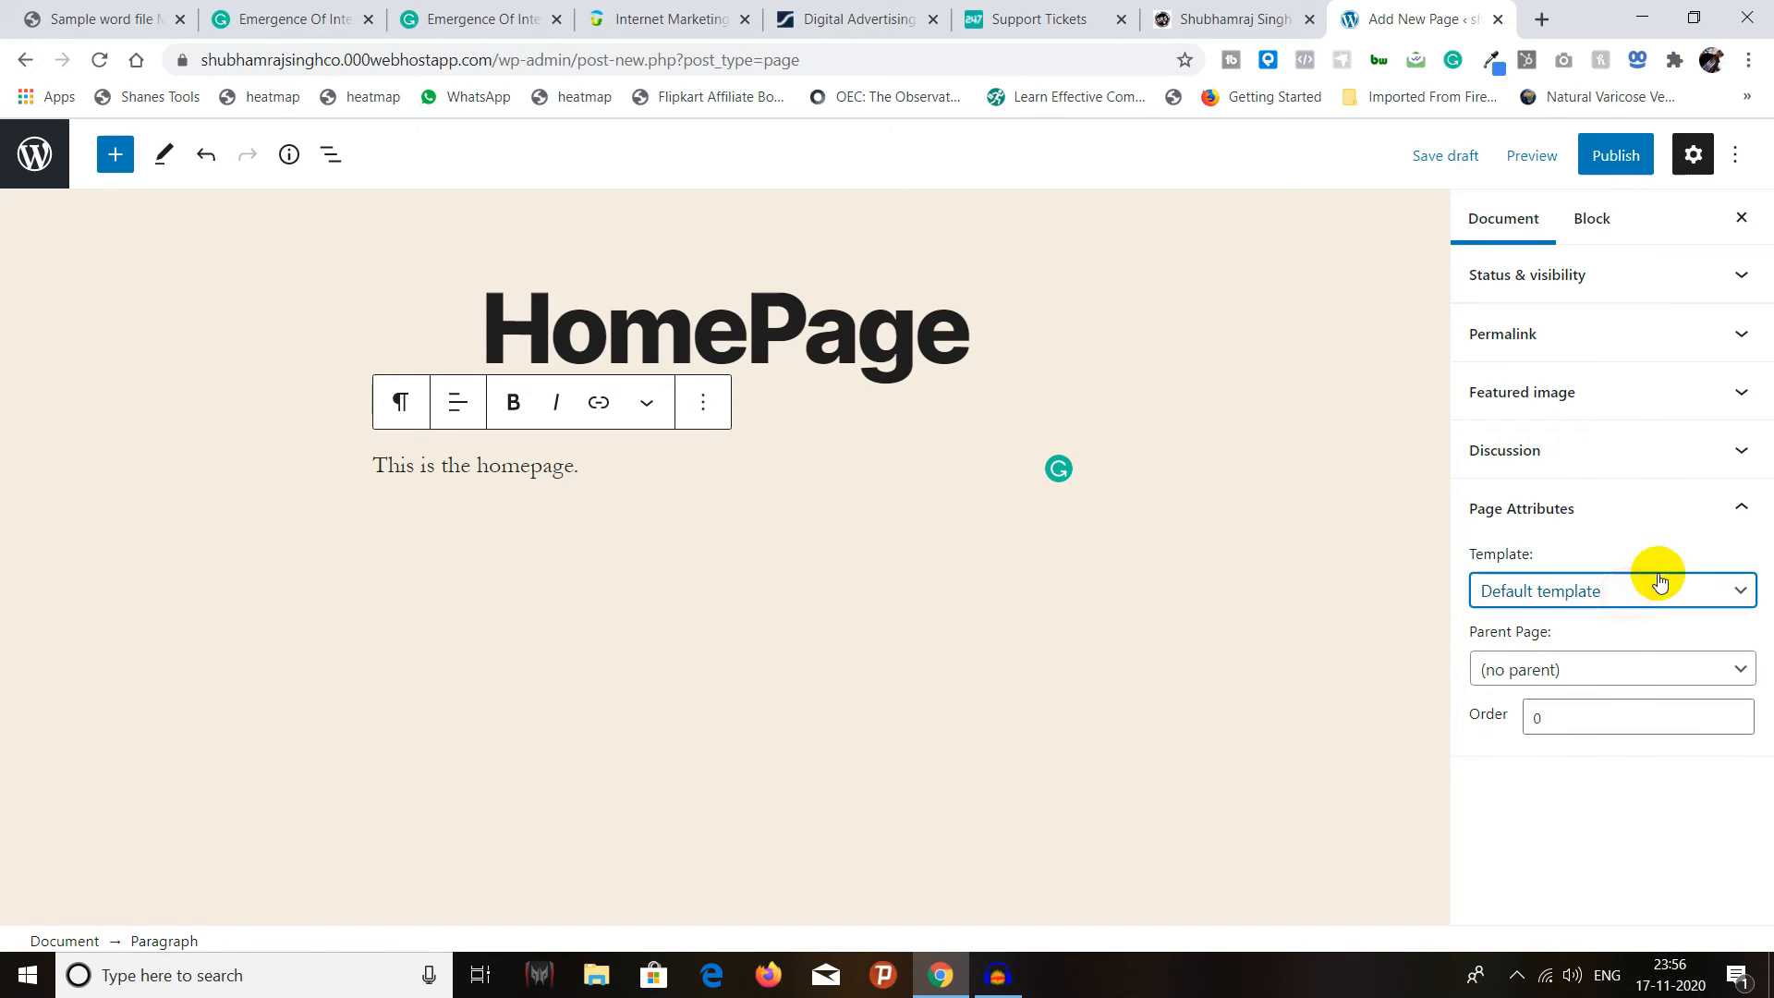
pyautogui.click(1616, 676)
pyautogui.click(1611, 590)
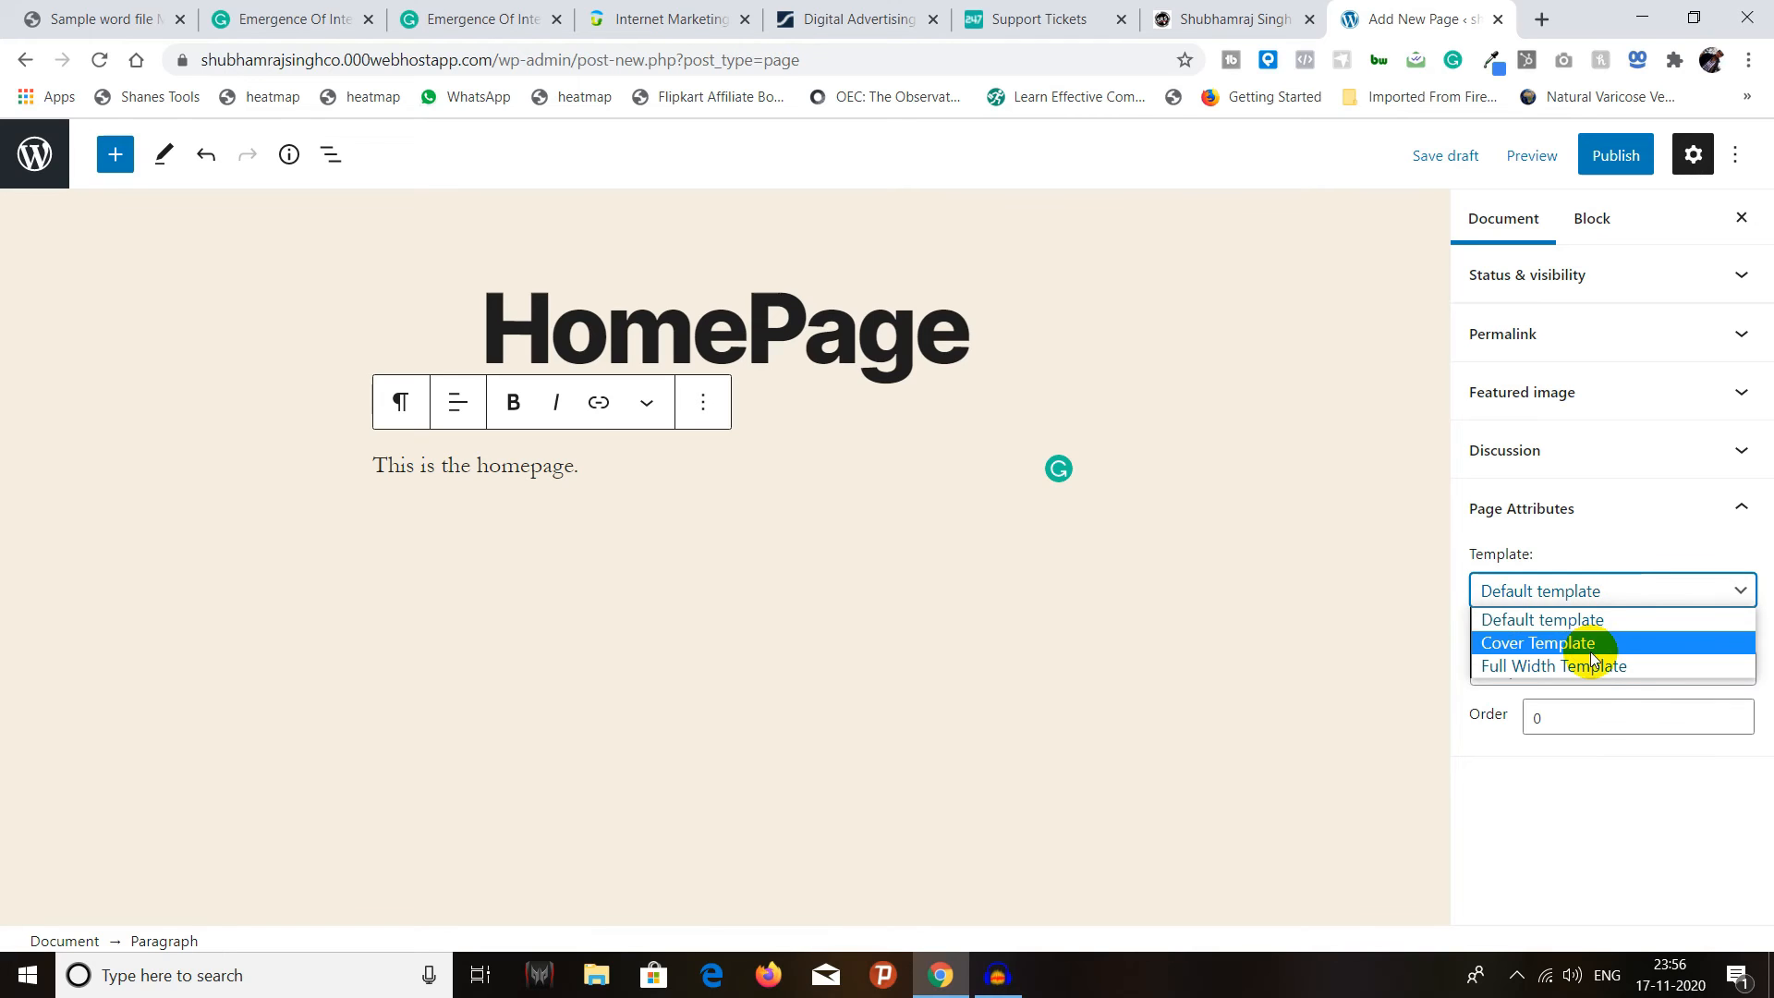
pyautogui.click(1619, 589)
pyautogui.click(1631, 596)
pyautogui.click(1625, 590)
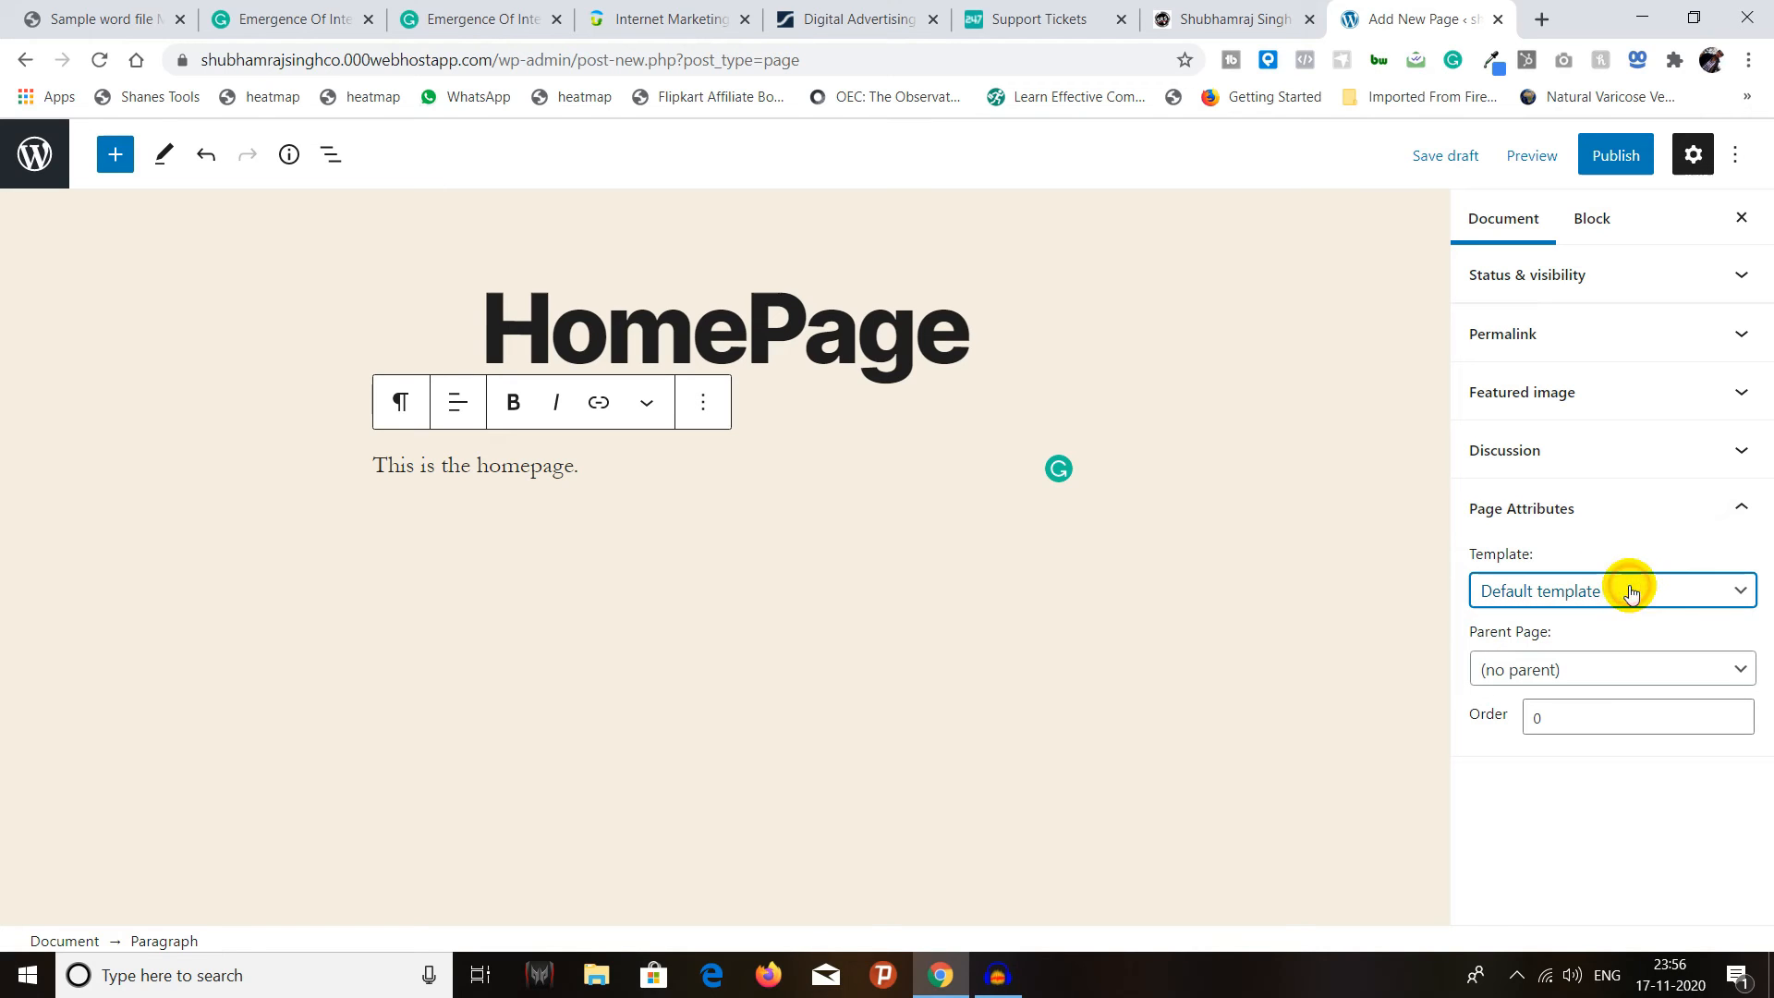
pyautogui.click(1406, 582)
# - Review the paragraph's block settings, including the advanced HTML anchor and CSS class fields, and return to the document settings
pyautogui.click(1593, 218)
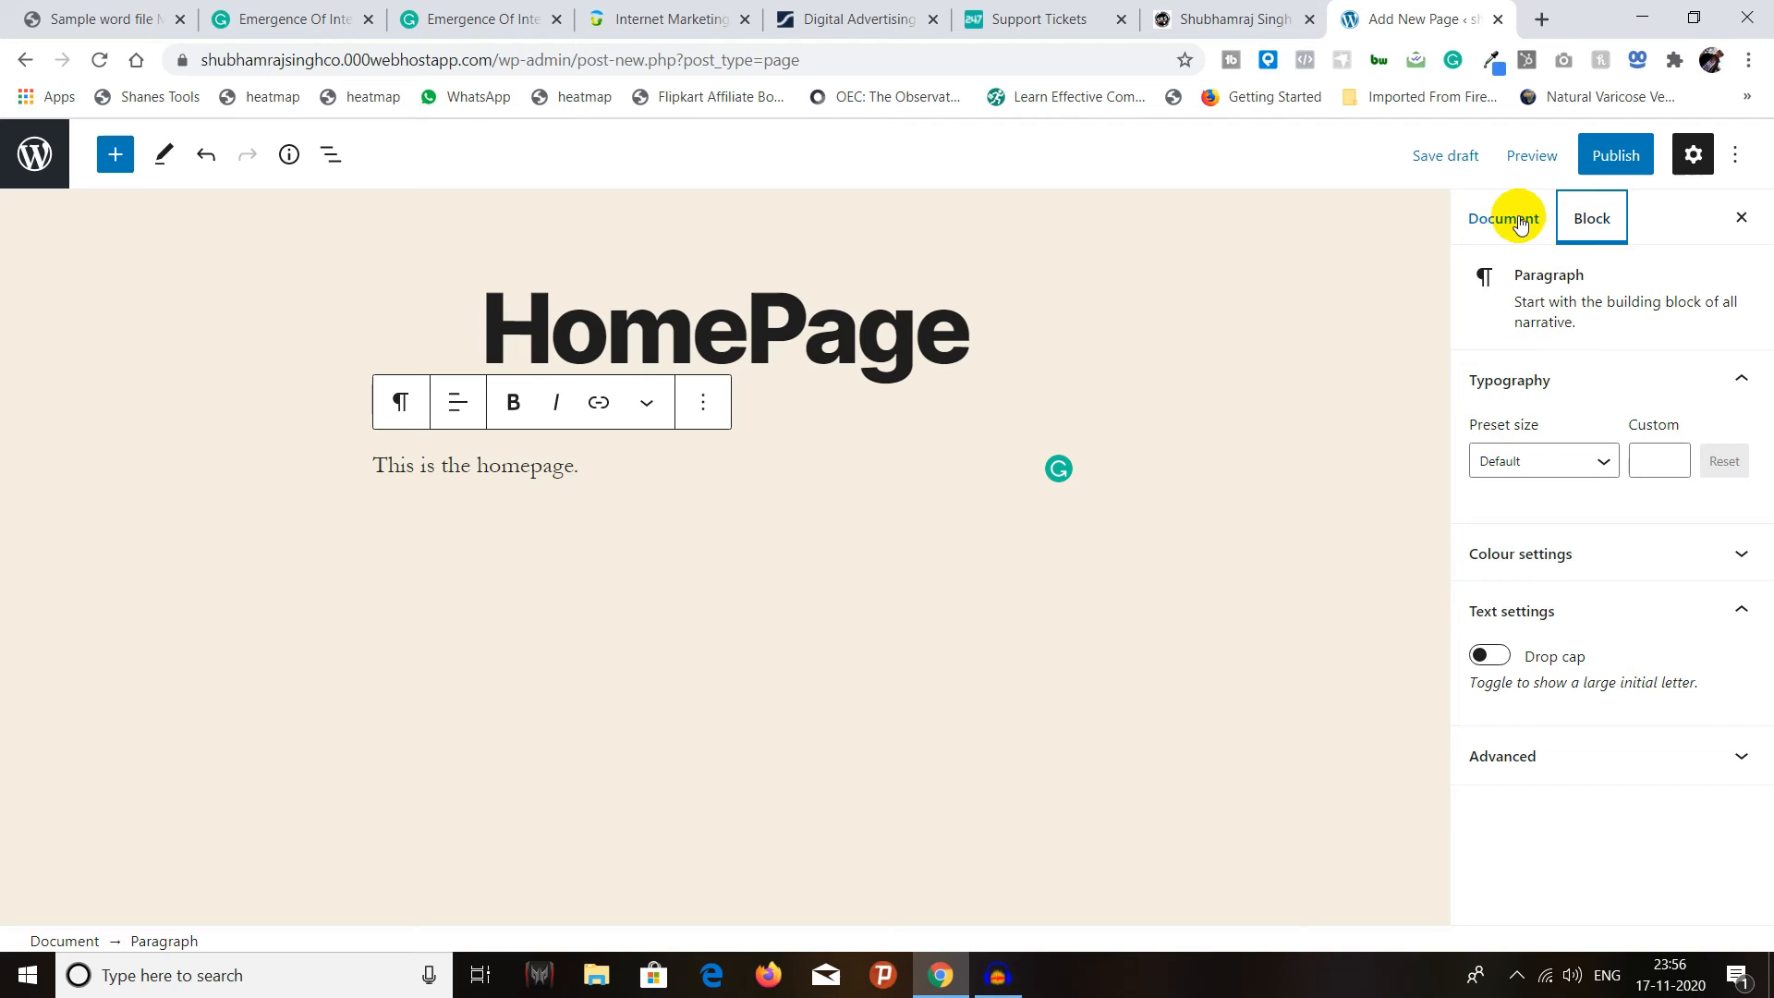
pyautogui.click(1516, 223)
pyautogui.click(1583, 222)
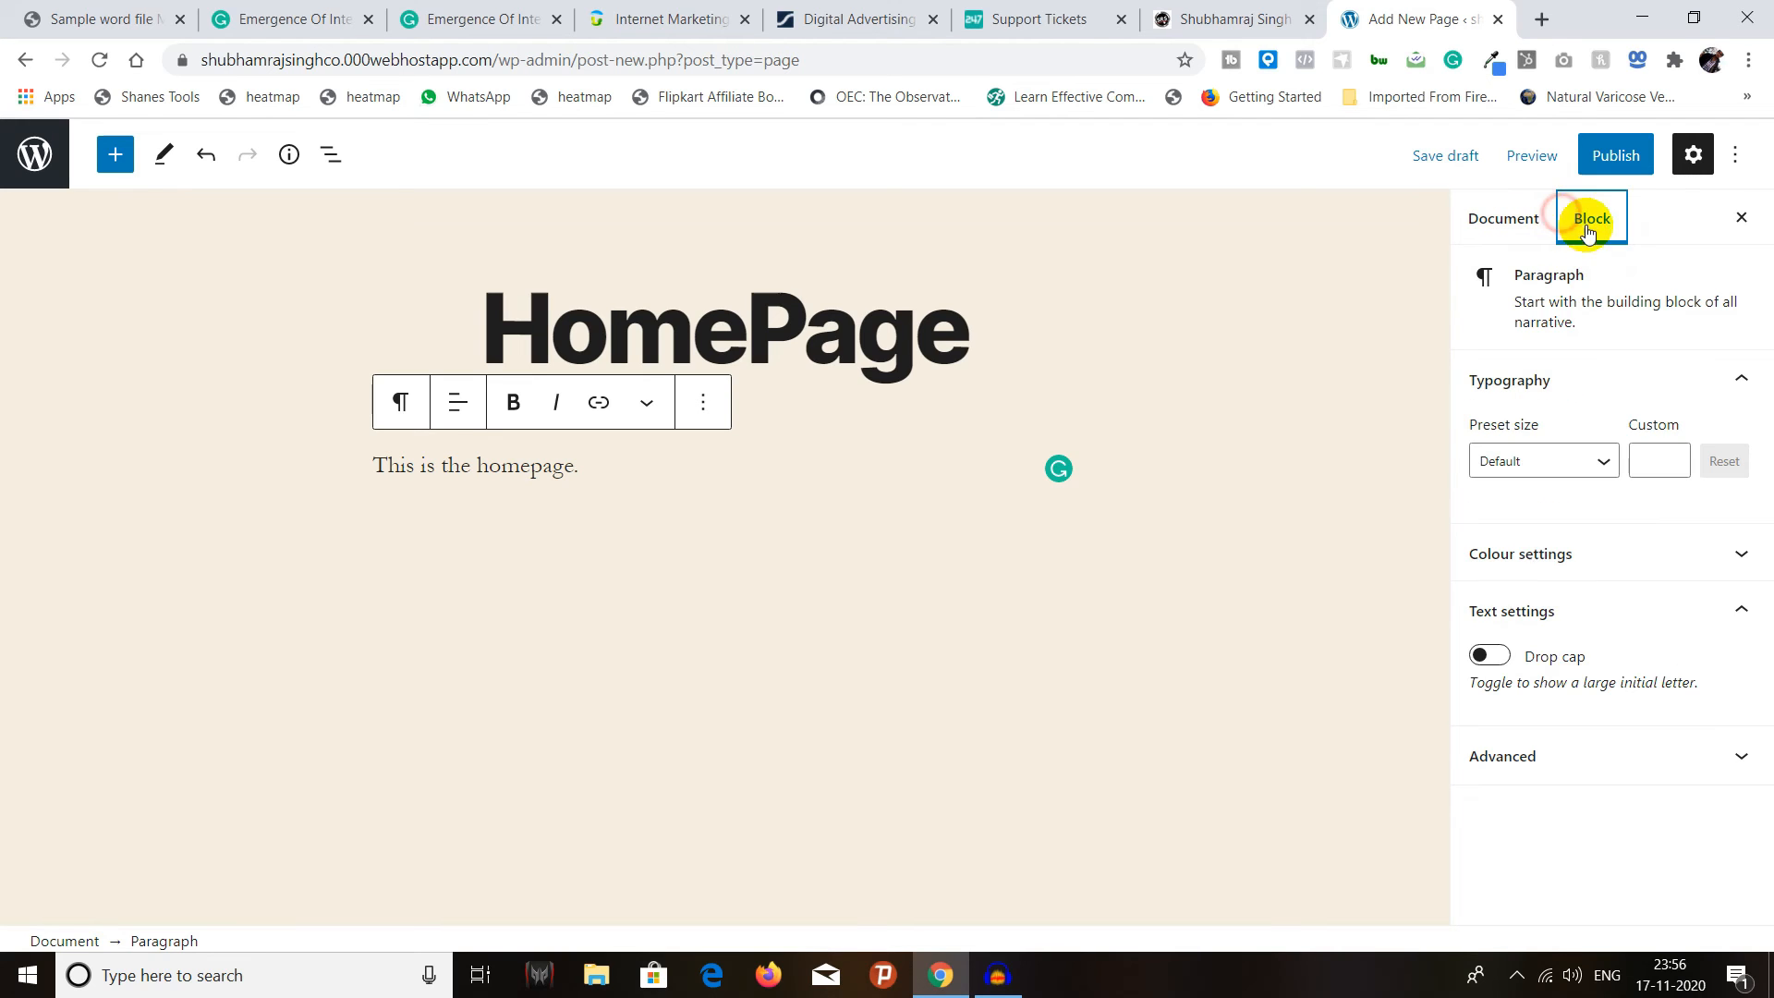
pyautogui.click(1586, 759)
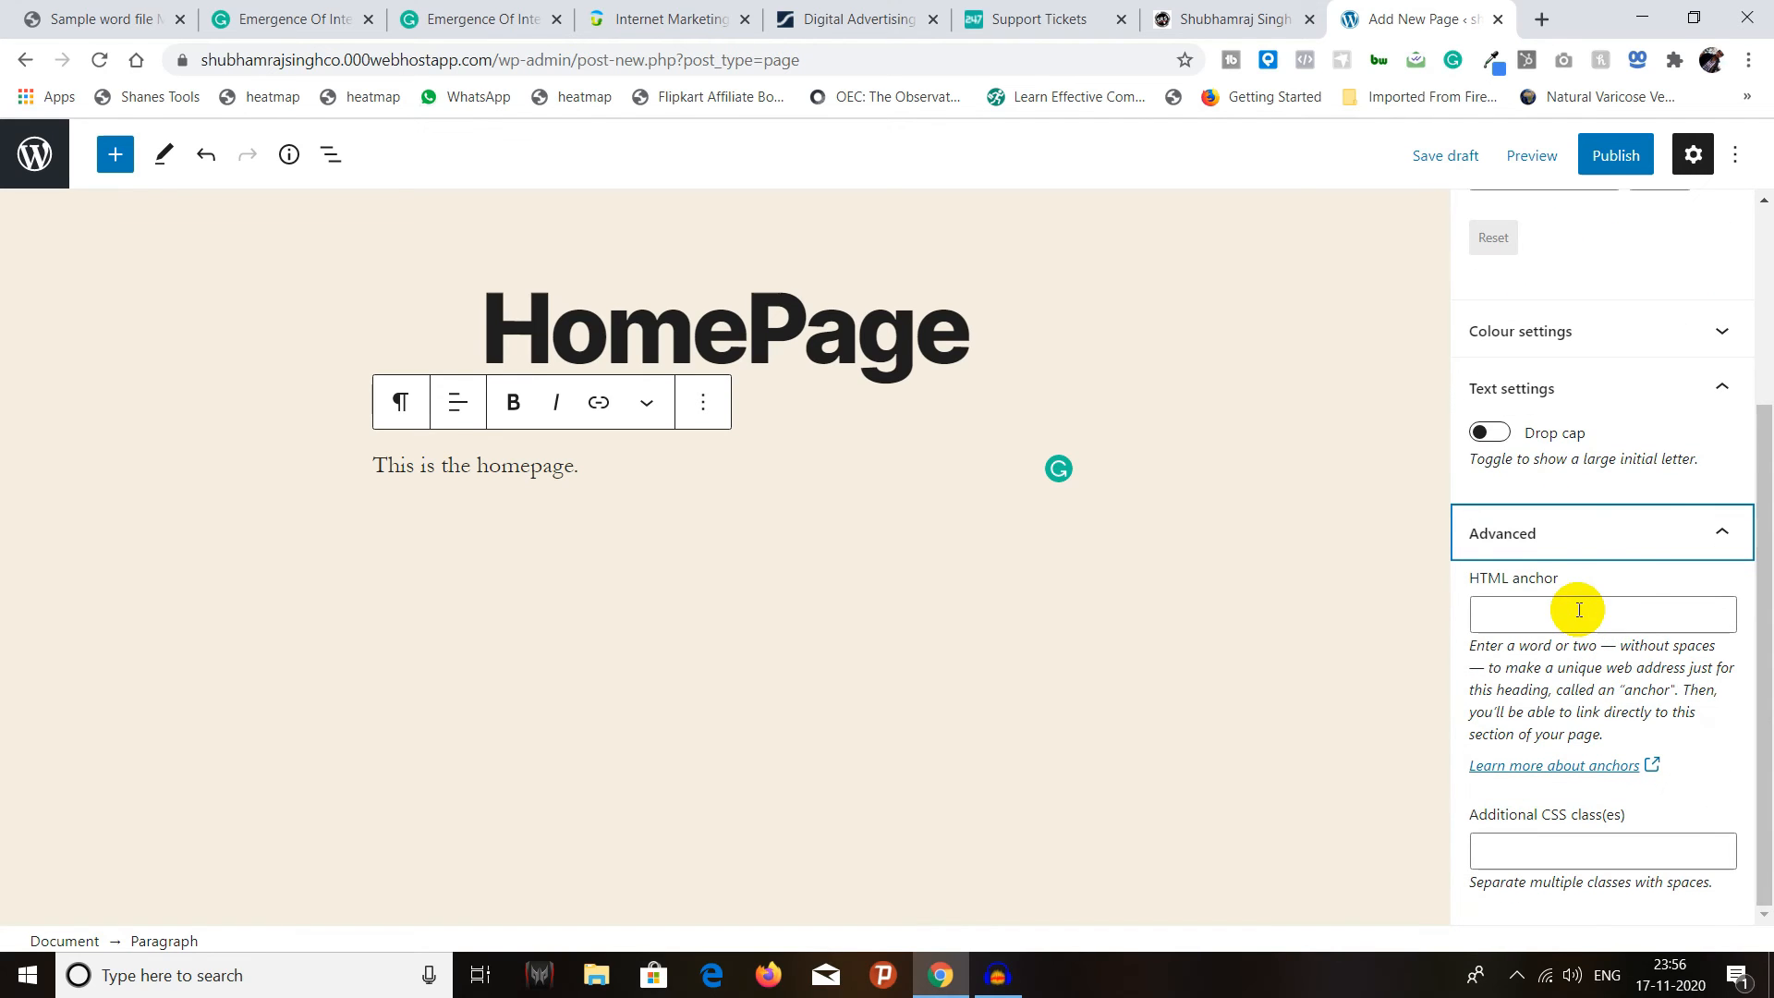
pyautogui.click(1649, 517)
pyautogui.click(1605, 460)
pyautogui.click(1608, 463)
pyautogui.click(1506, 219)
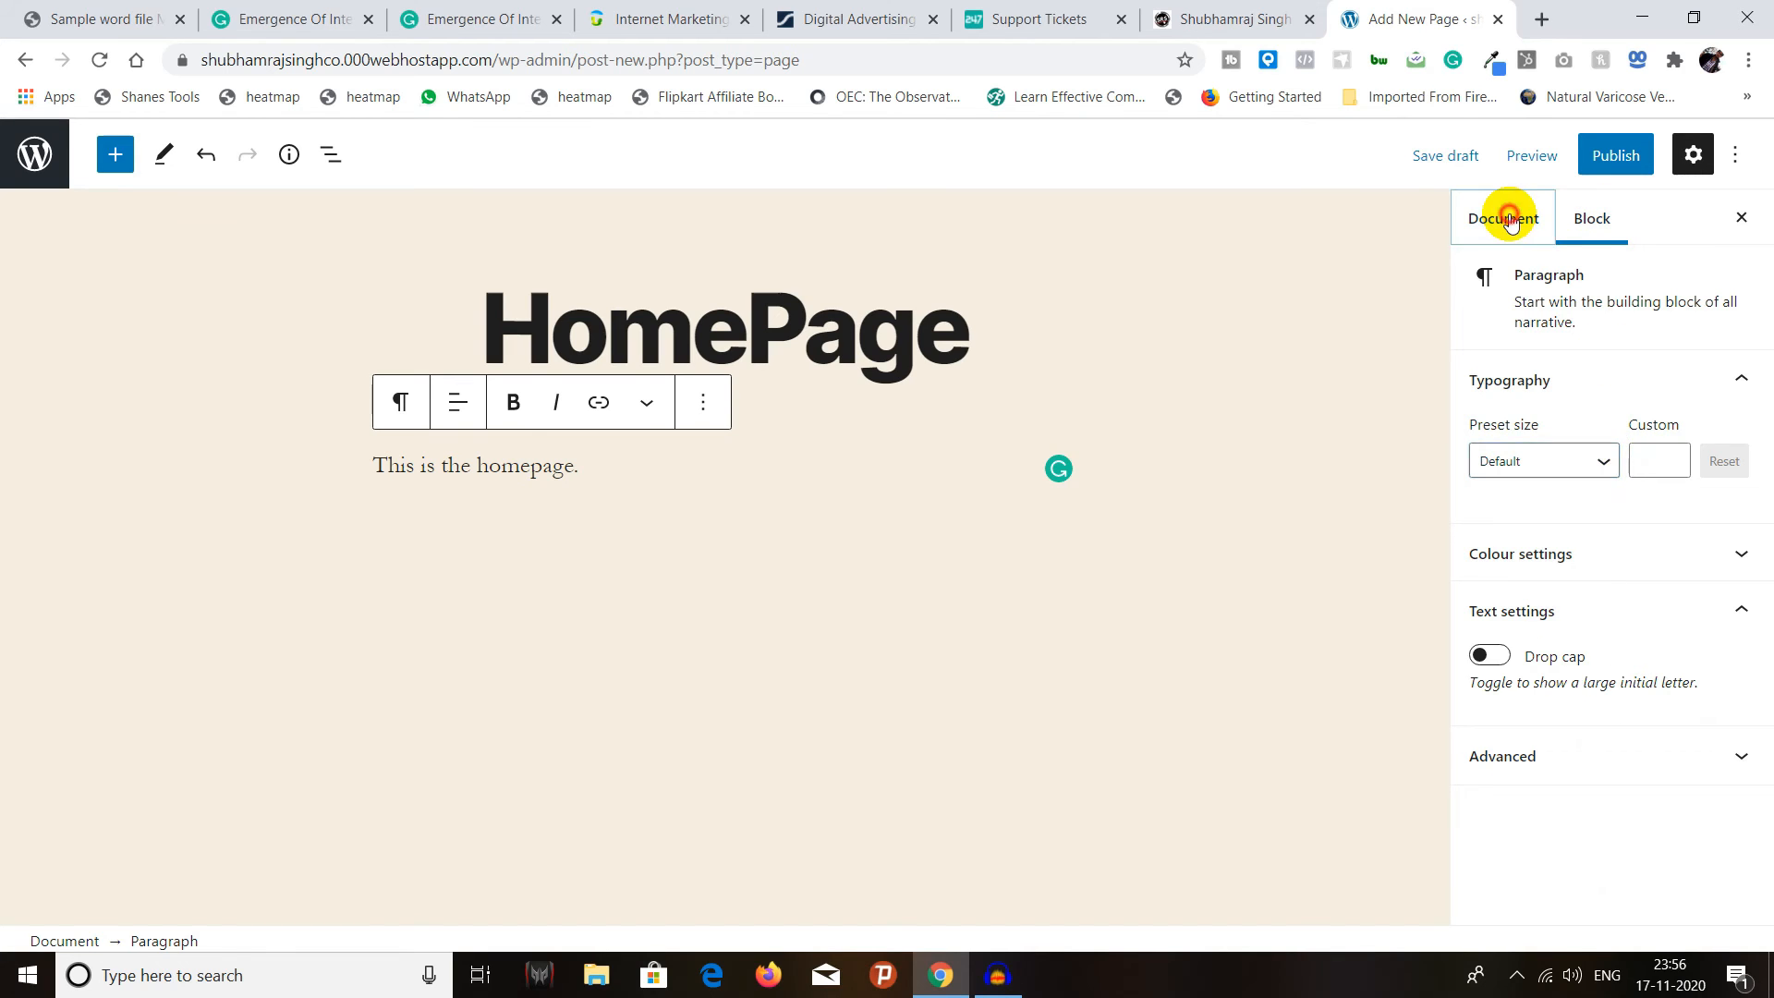
# - Hide the settings sidebar and look over the editor's view, editor mode and tool options, leaving them as set
pyautogui.click(1740, 219)
pyautogui.click(1737, 157)
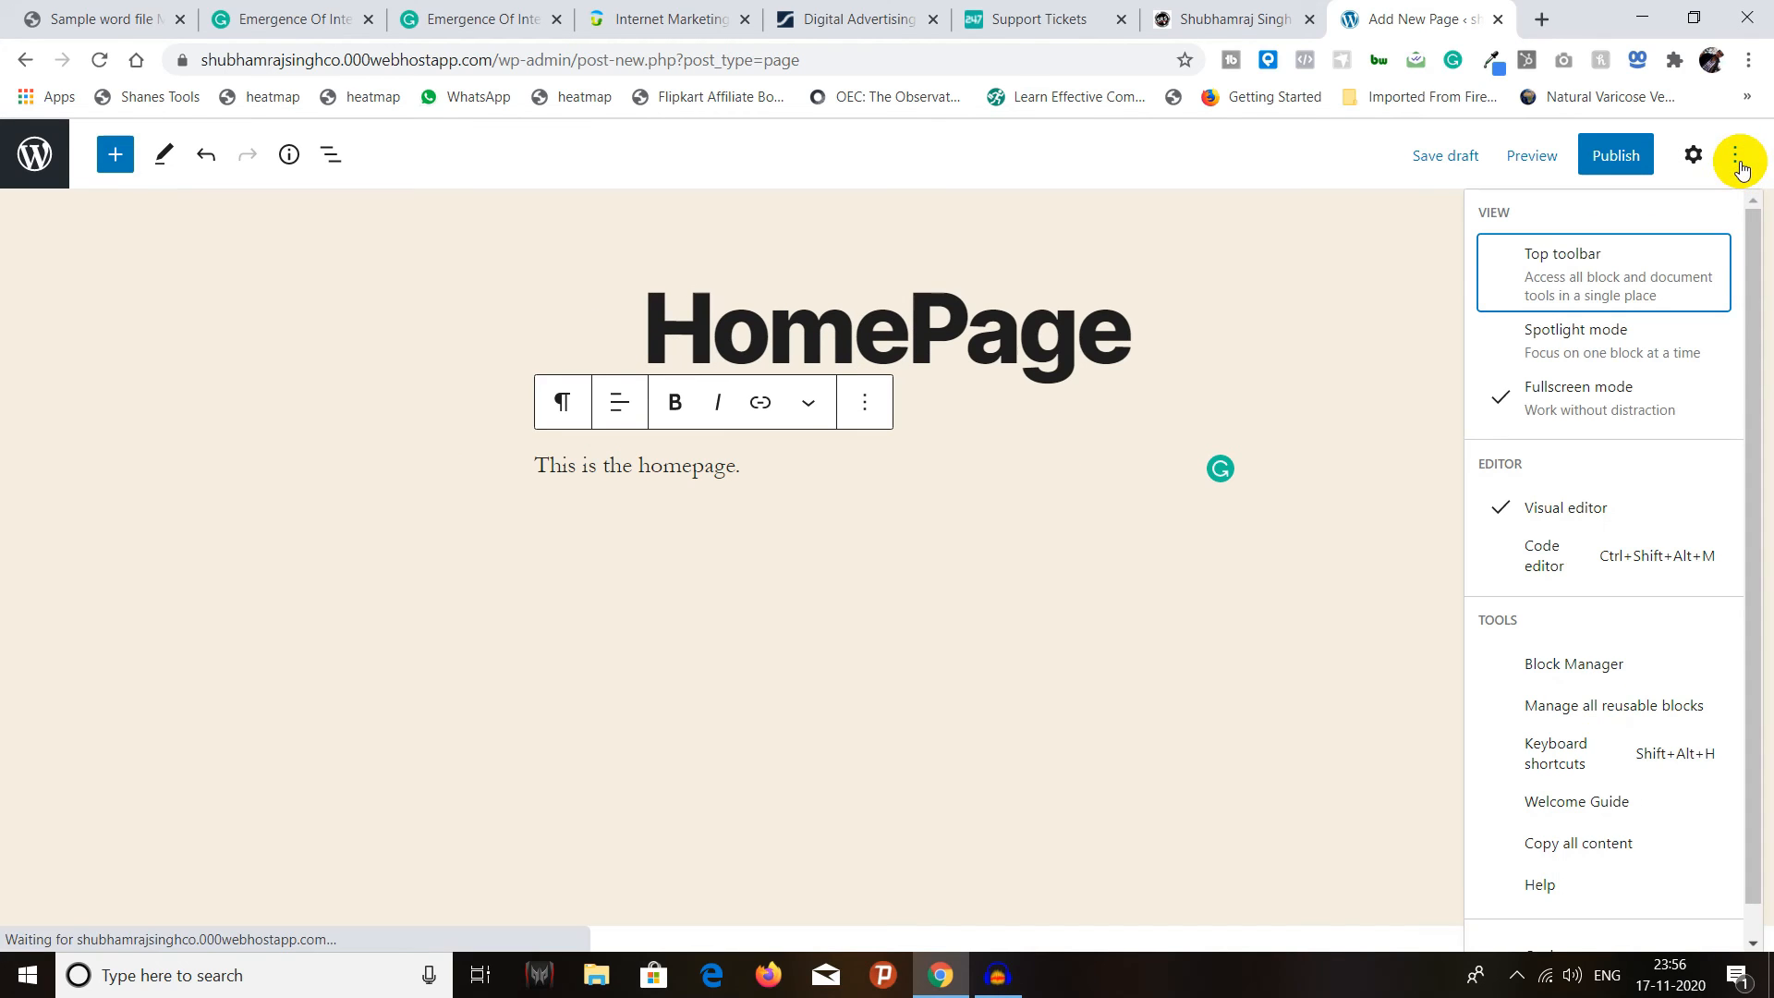
pyautogui.moveTo(1762, 318)
pyautogui.mouseDown()
pyautogui.moveTo(1755, 402)
pyautogui.moveTo(1756, 302)
pyautogui.mouseUp()
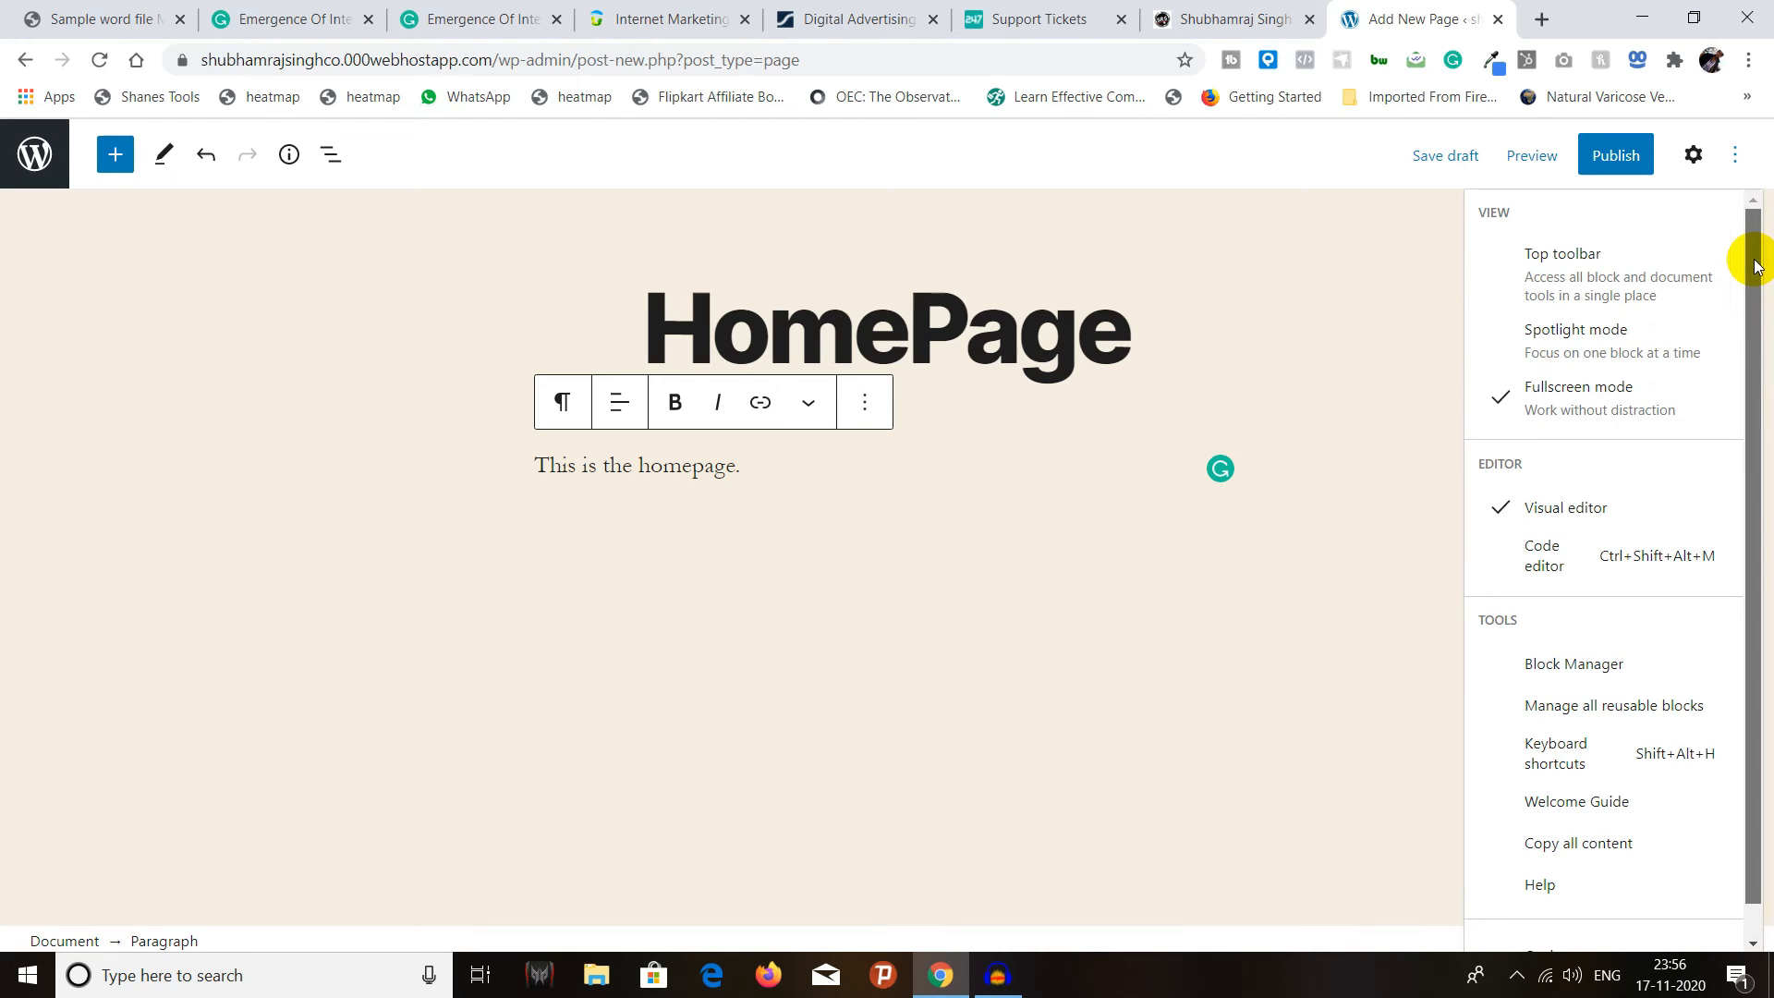
pyautogui.click(1754, 157)
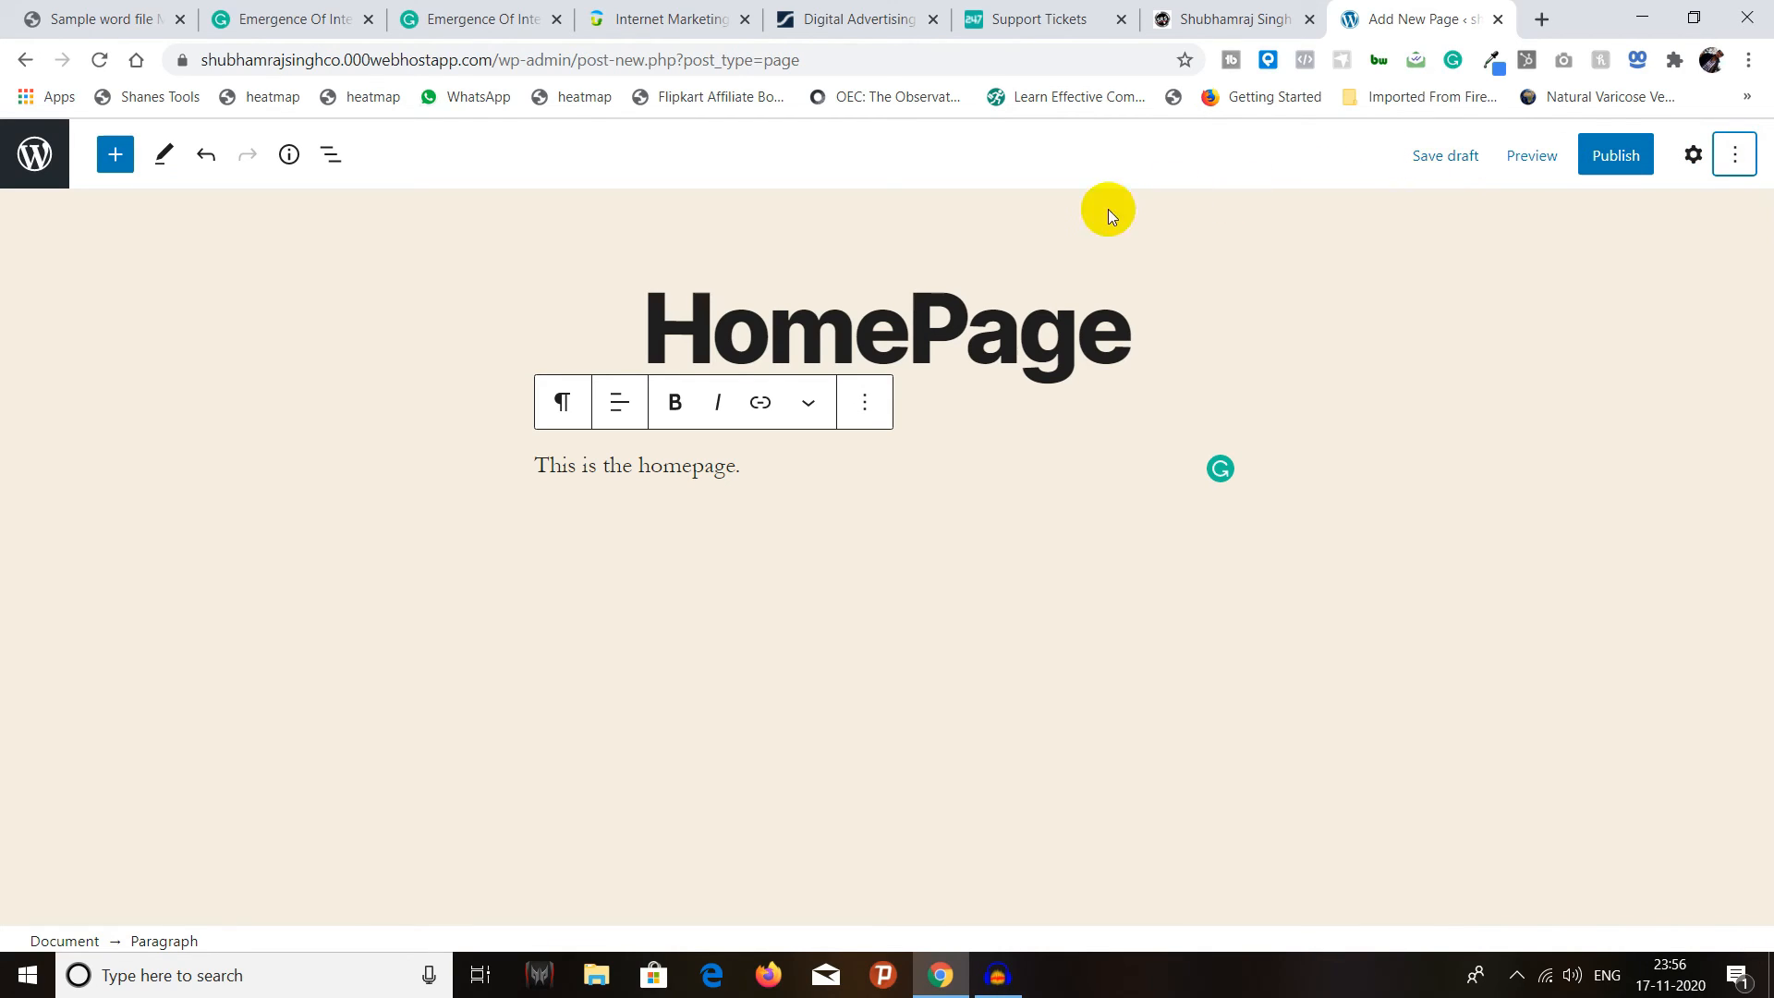
# - Show the document settings again and examine the full list of editor view modes, editor types and tools
pyautogui.click(1692, 154)
pyautogui.click(1503, 222)
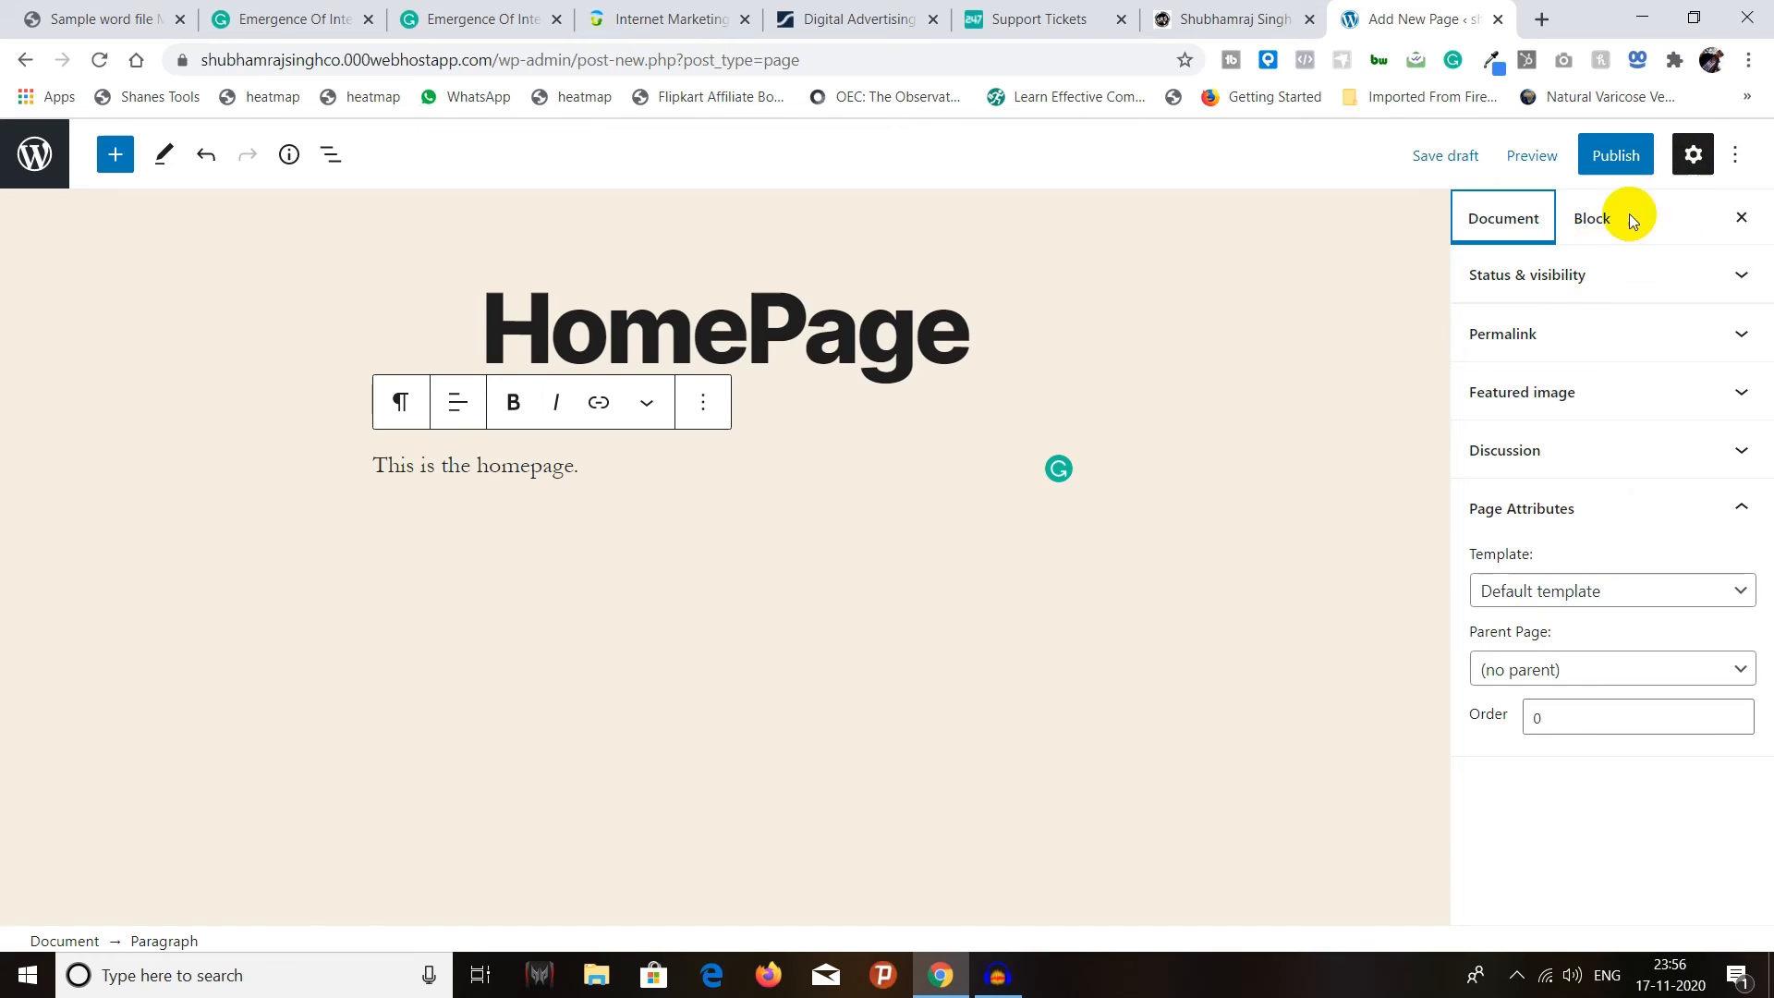
pyautogui.click(1693, 155)
pyautogui.click(1693, 157)
pyautogui.click(1733, 157)
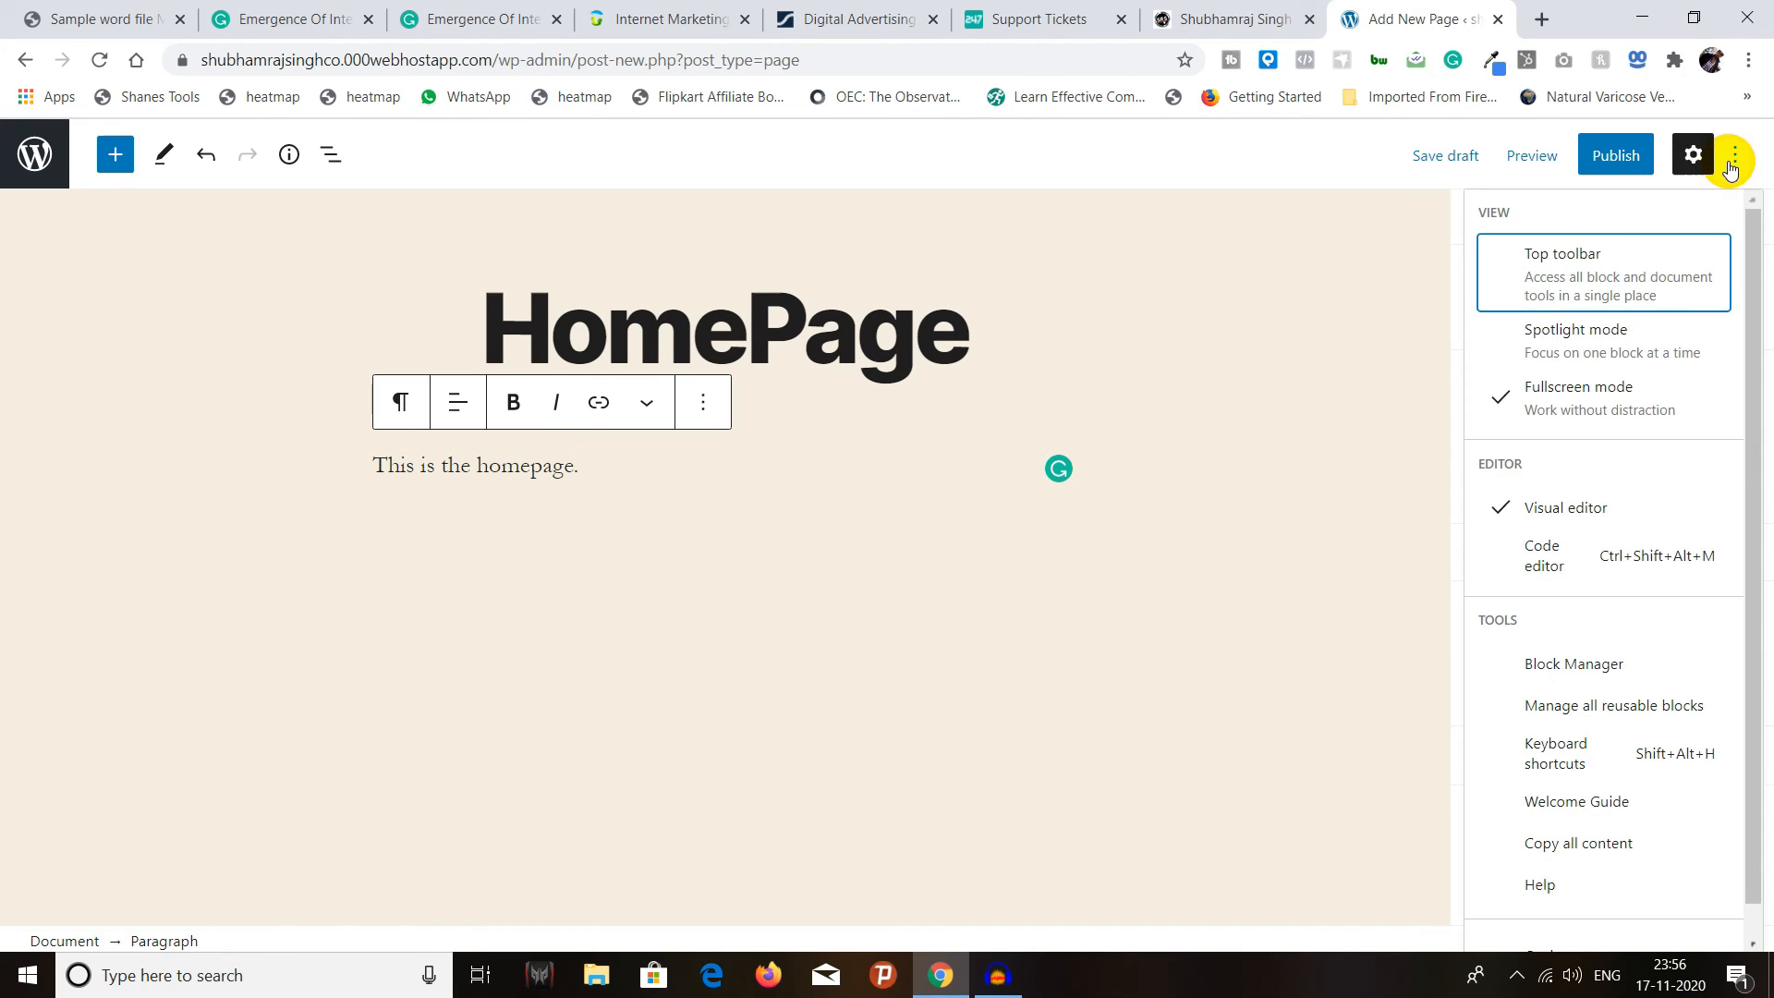
pyautogui.moveTo(1755, 274); pyautogui.dragTo(1745, 319)
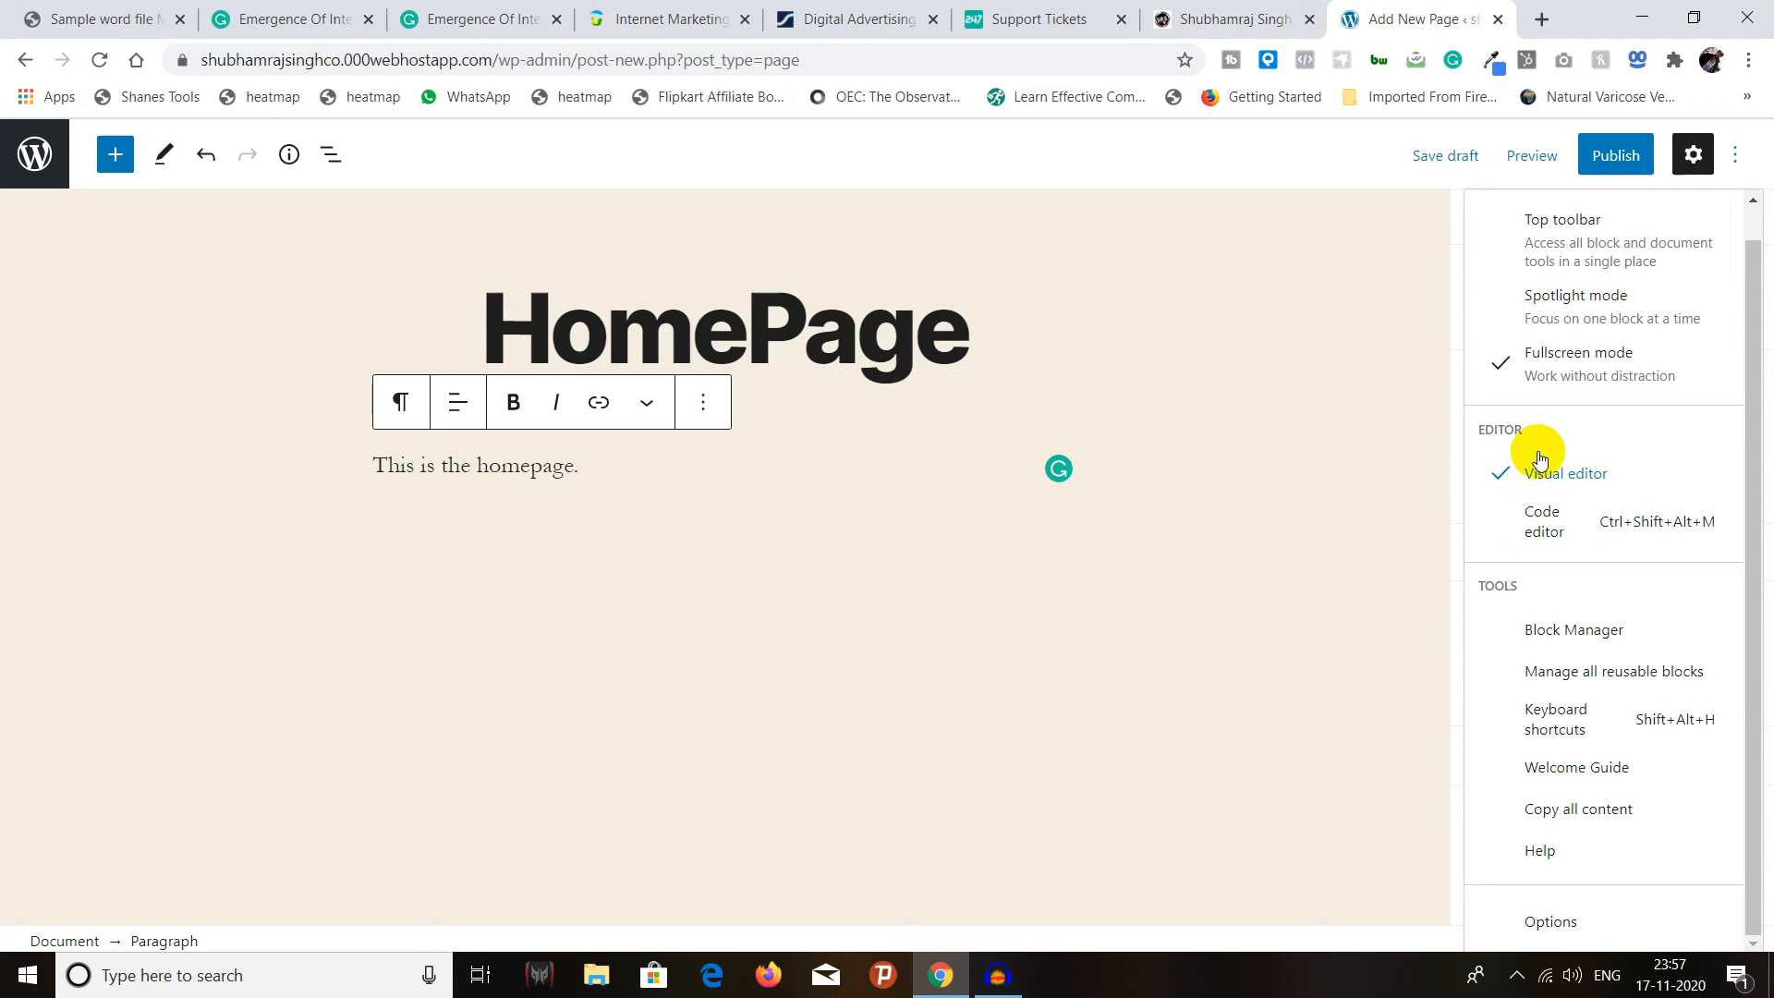
pyautogui.scroll(1, 1538, 451)
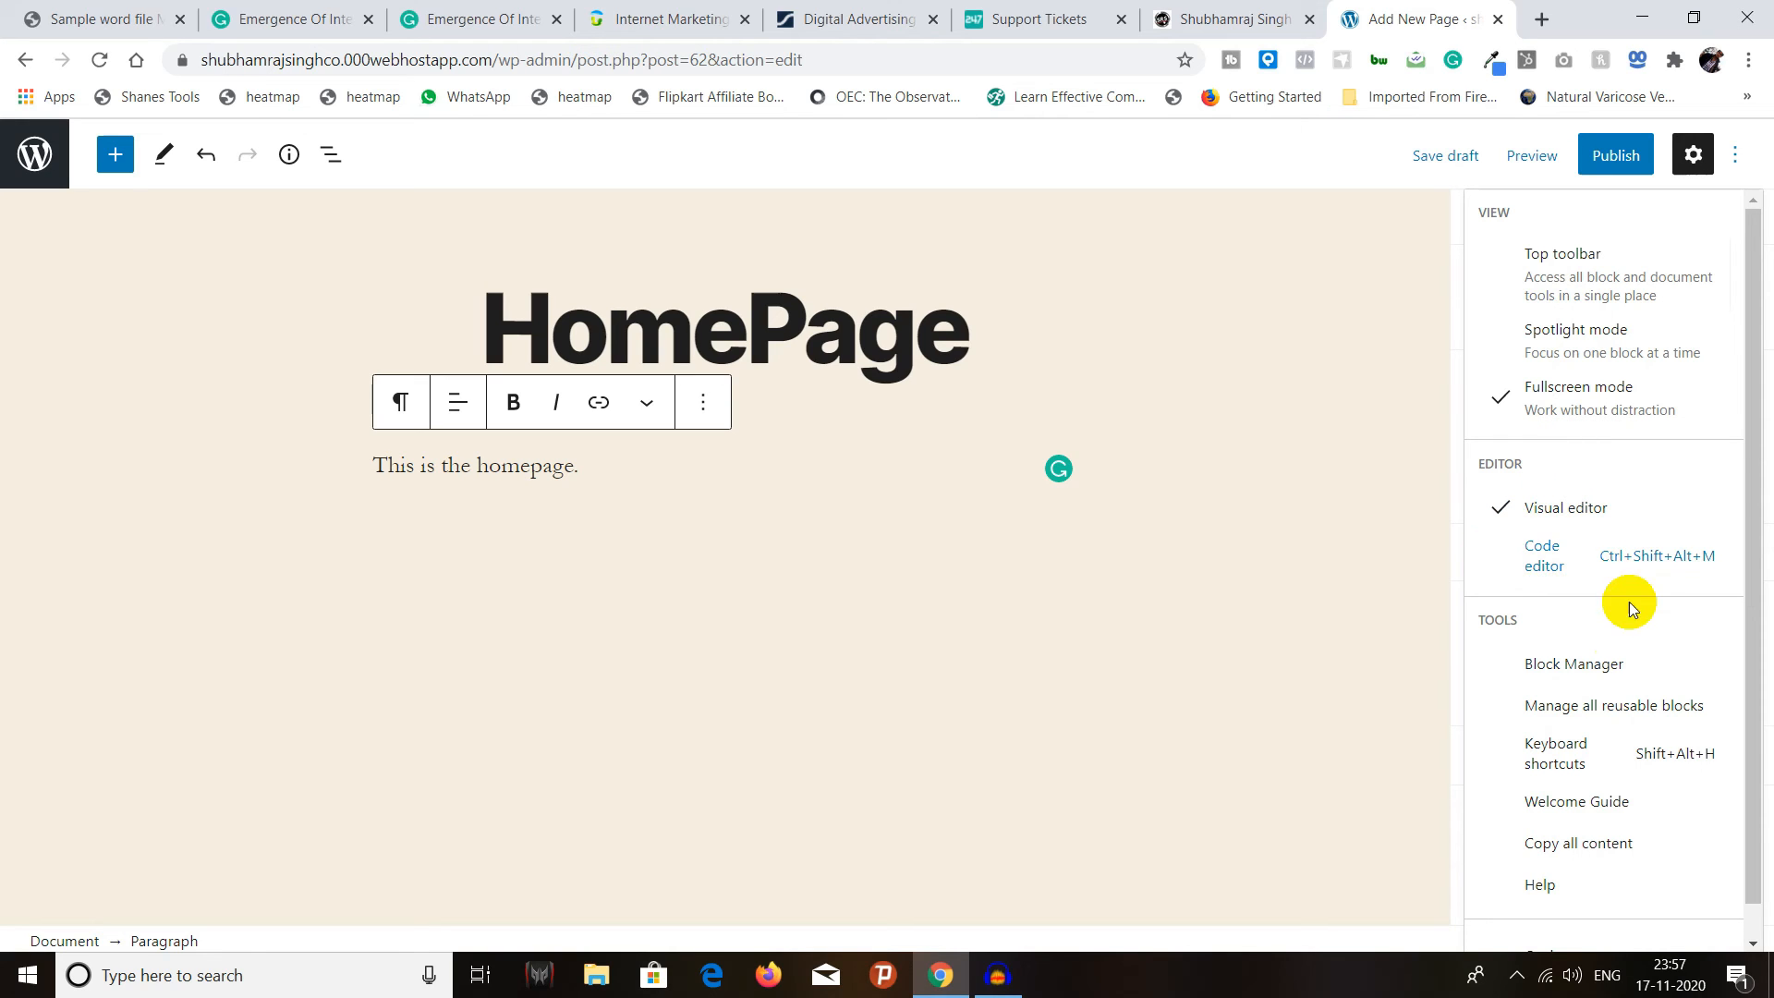
pyautogui.scroll(-1, 1631, 608)
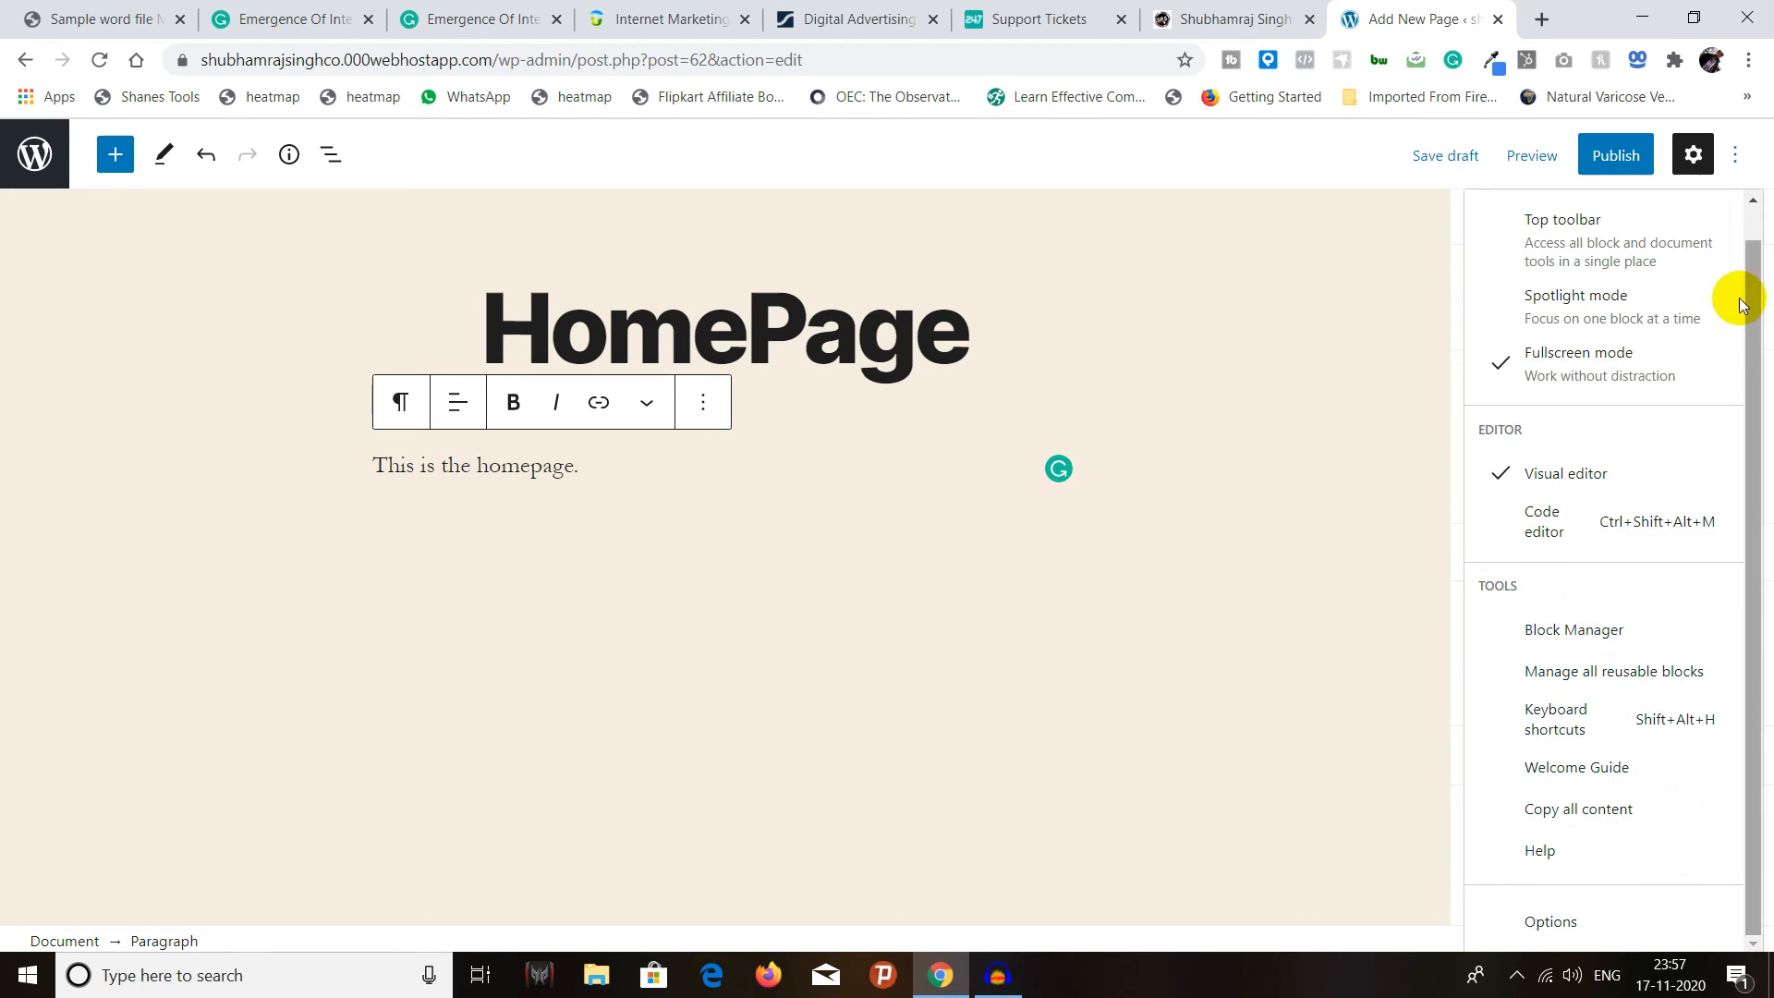
# - Review the editor's Options dialog, covering general, keyboard, document panel and advanced panel preferences, and close it without changes
pyautogui.click(1576, 927)
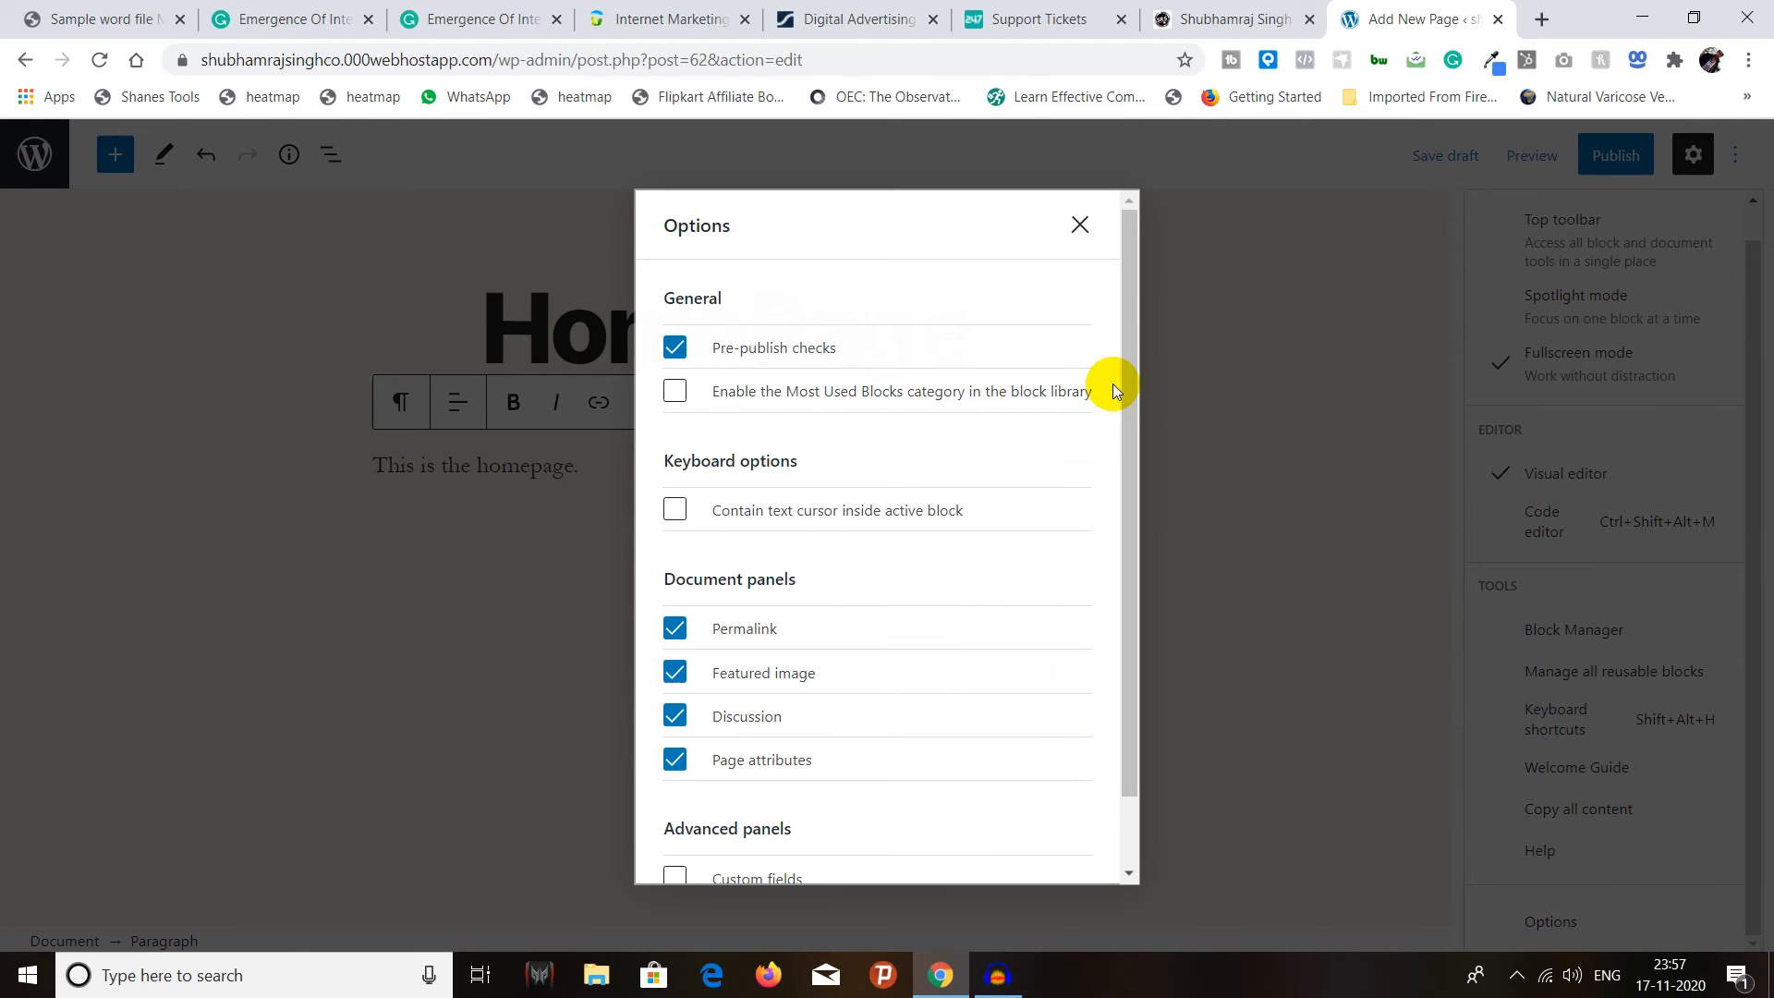
pyautogui.tripleClick(1111, 453)
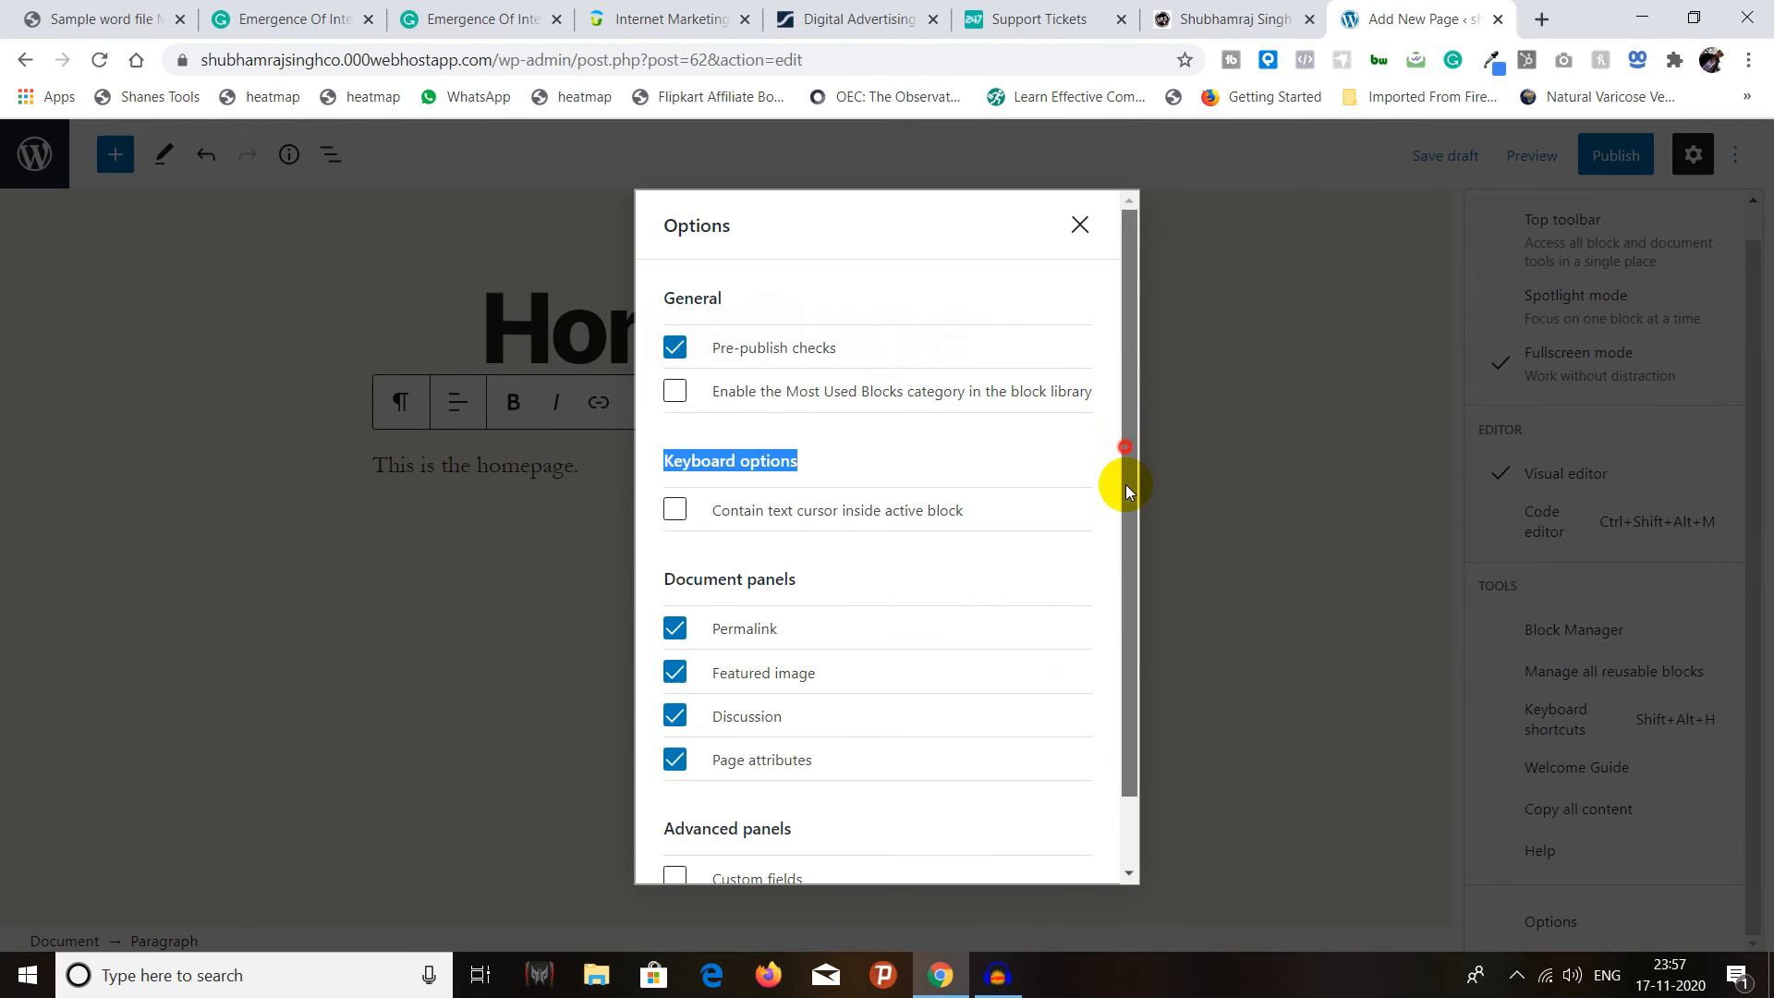
pyautogui.moveTo(1125, 484); pyautogui.dragTo(1115, 635)
pyautogui.click(1079, 224)
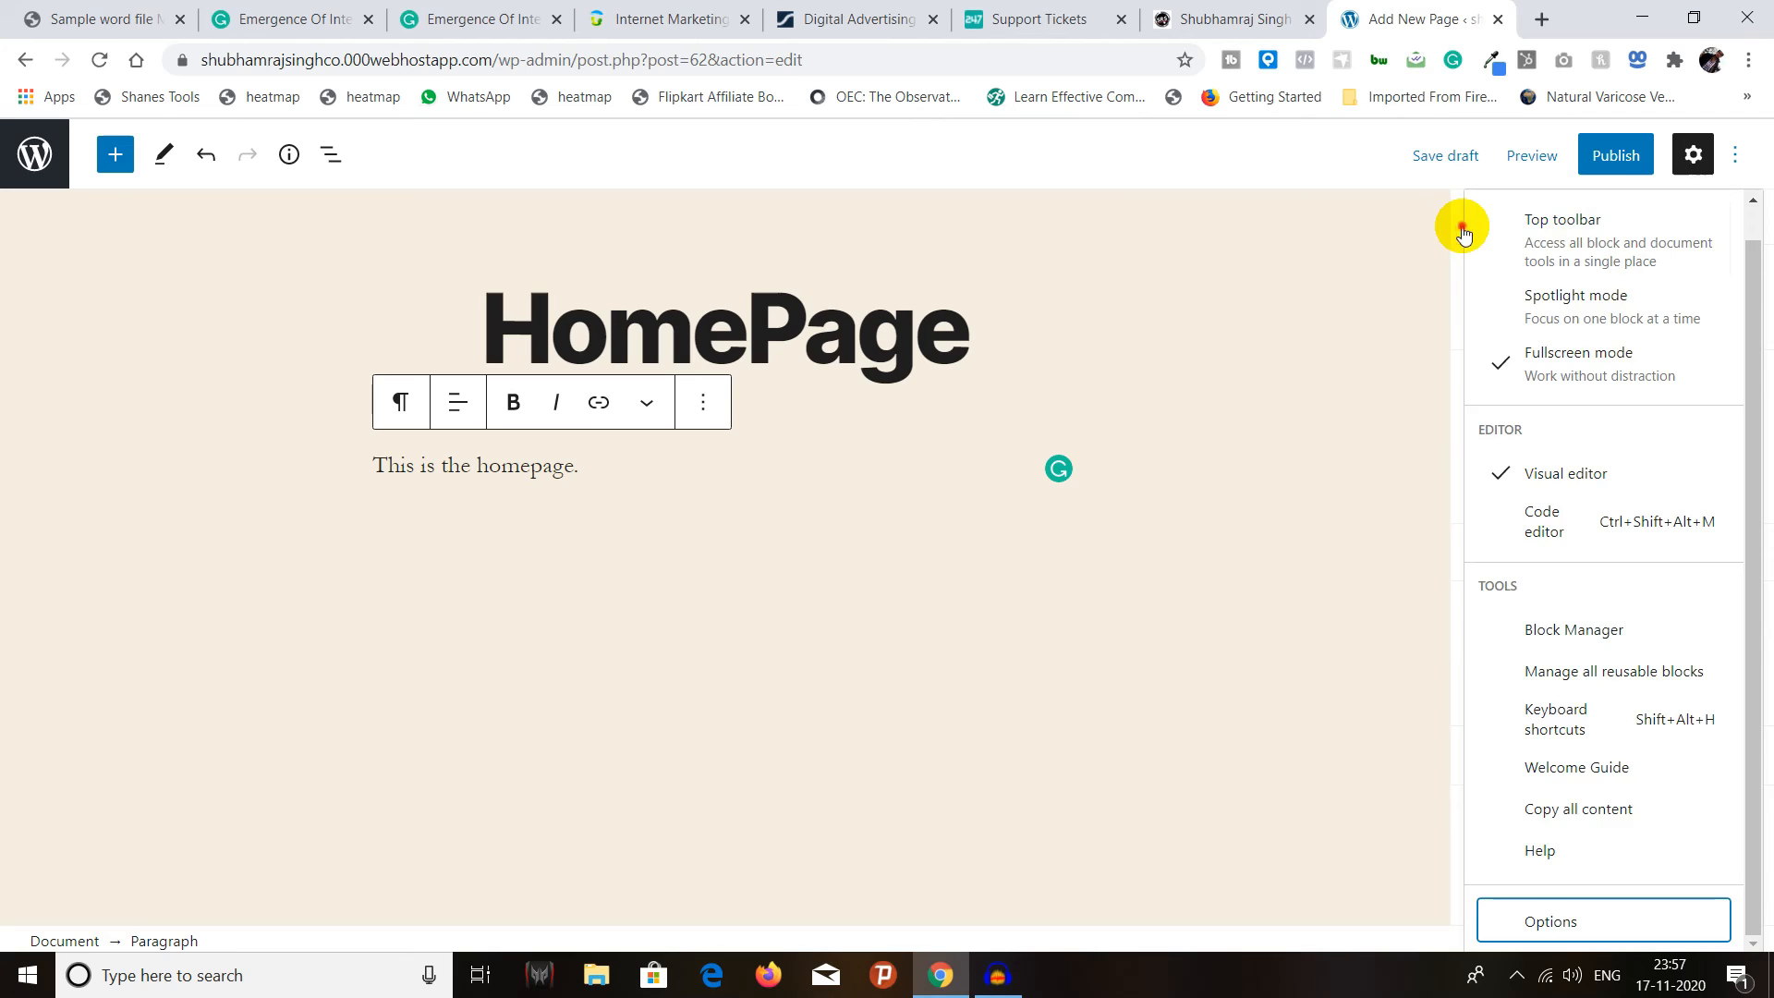
# - Hide the document settings sidebar and preview the HomePage draft in a new tab
pyautogui.click(1519, 221)
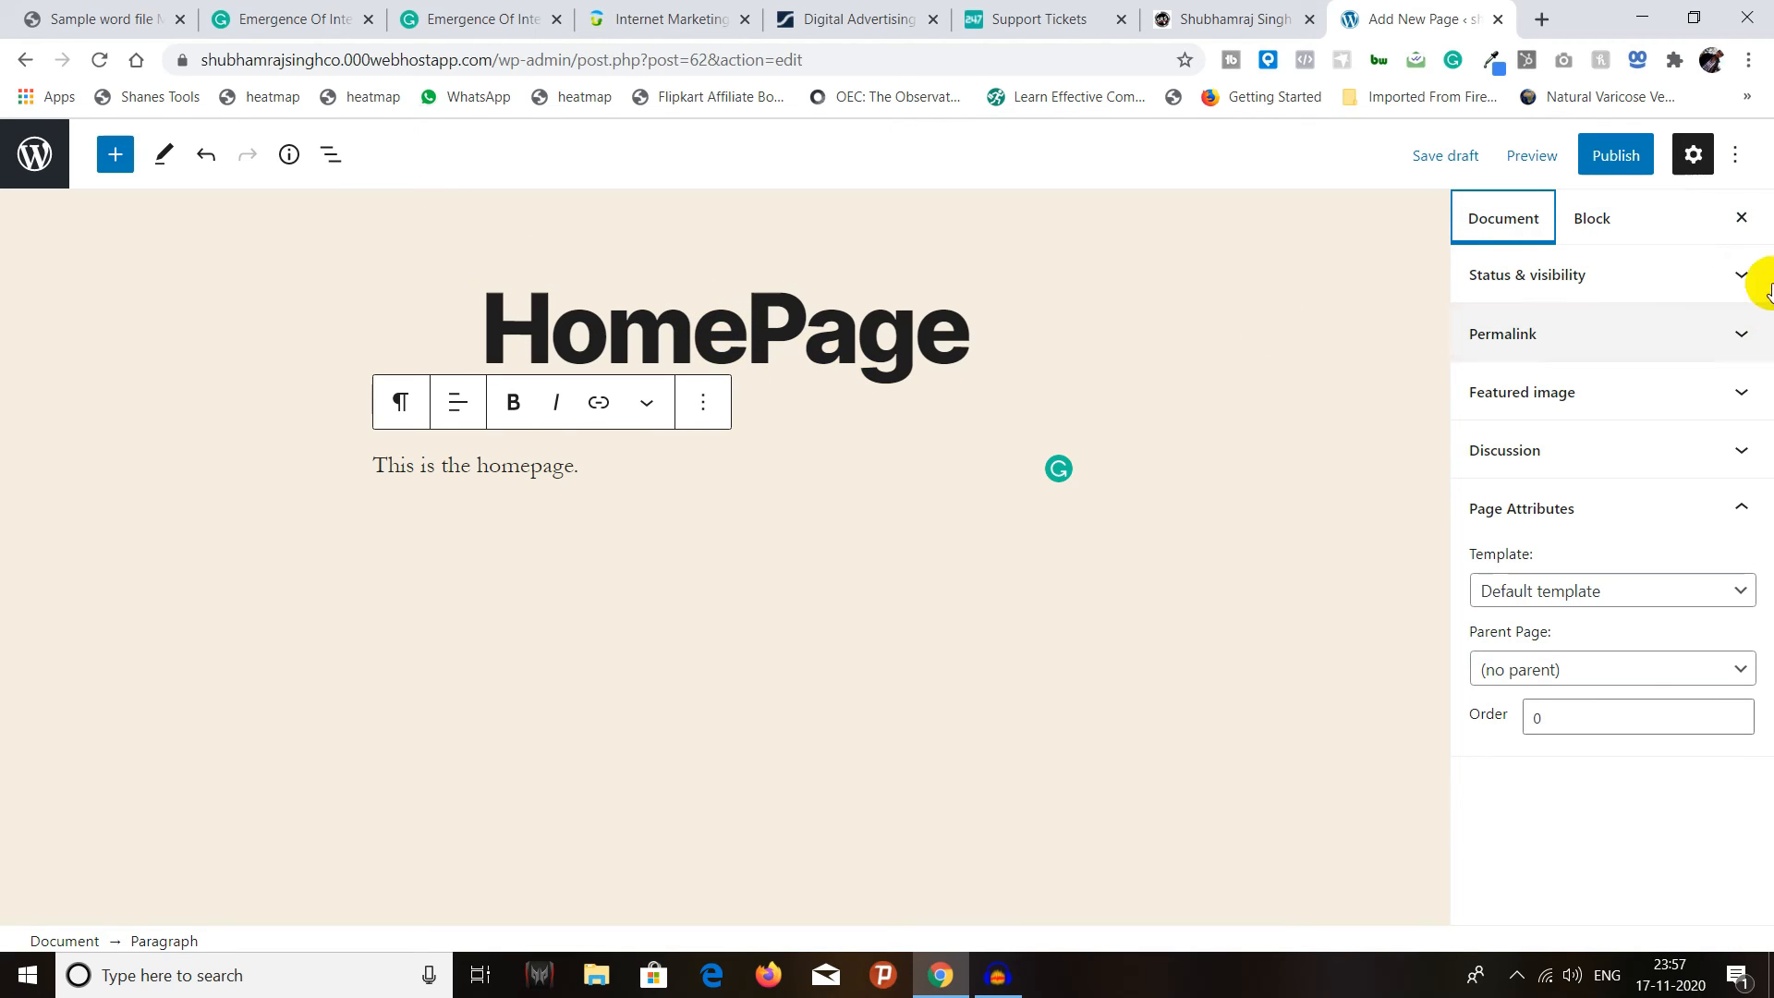
pyautogui.click(1746, 219)
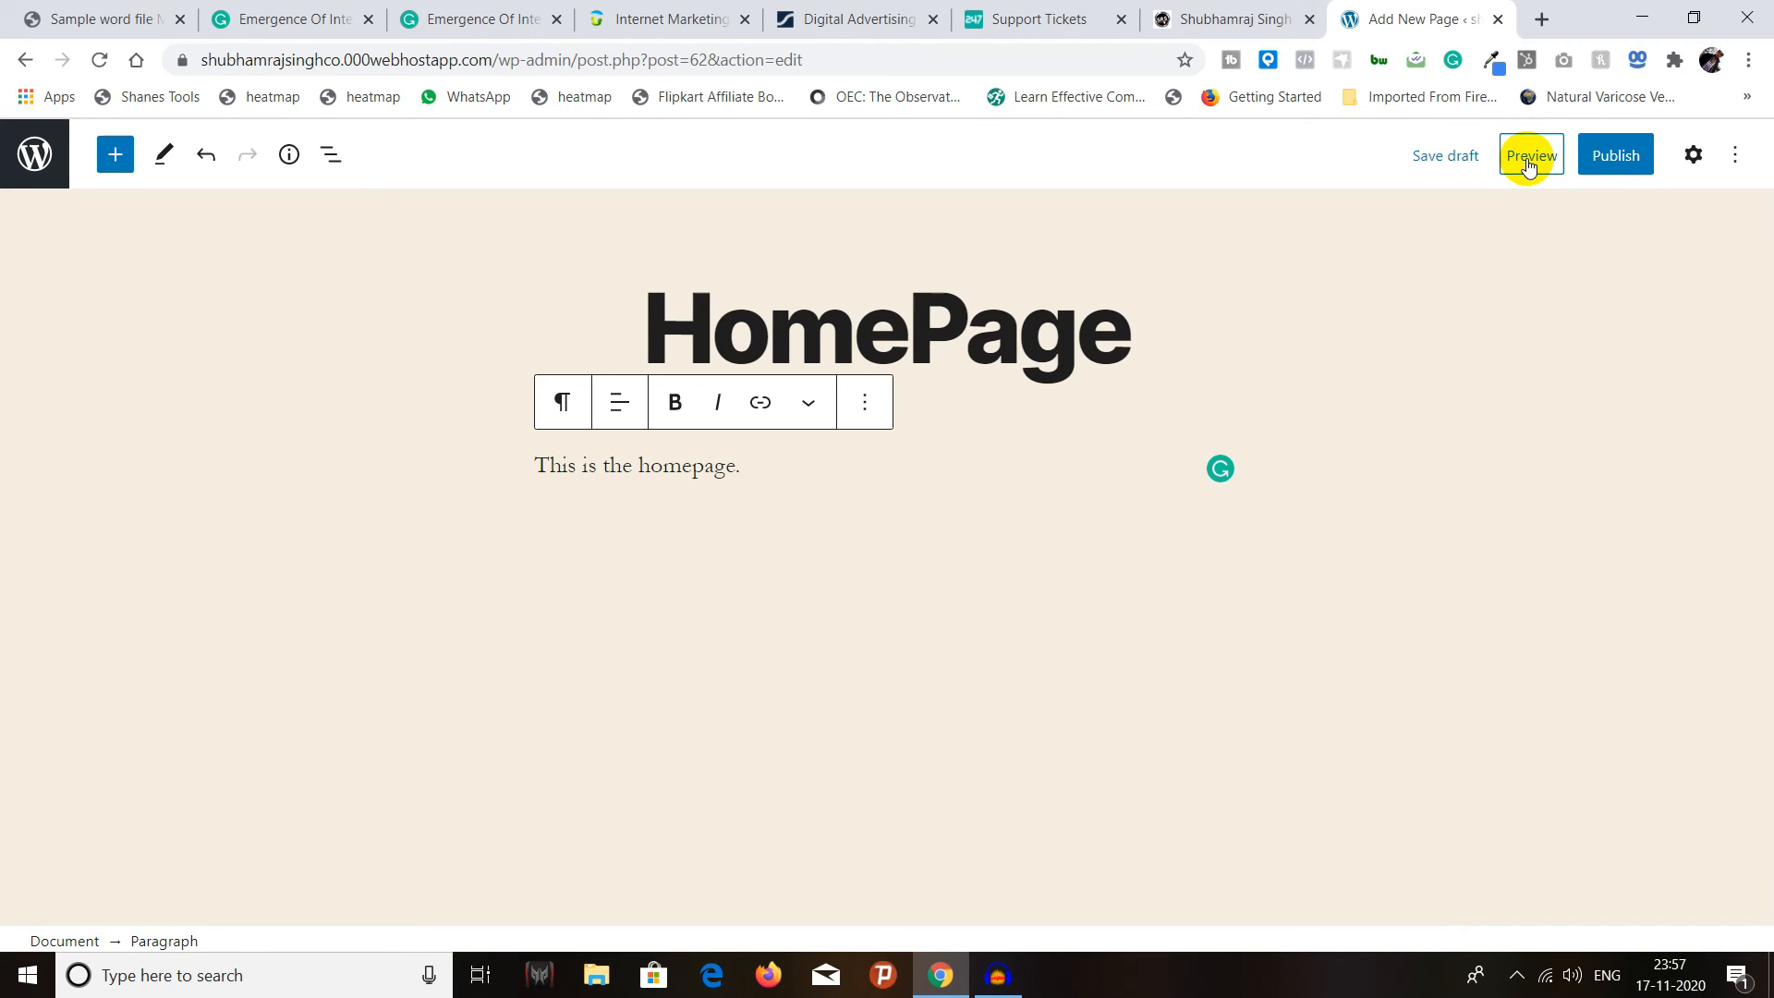
pyautogui.click(1529, 161)
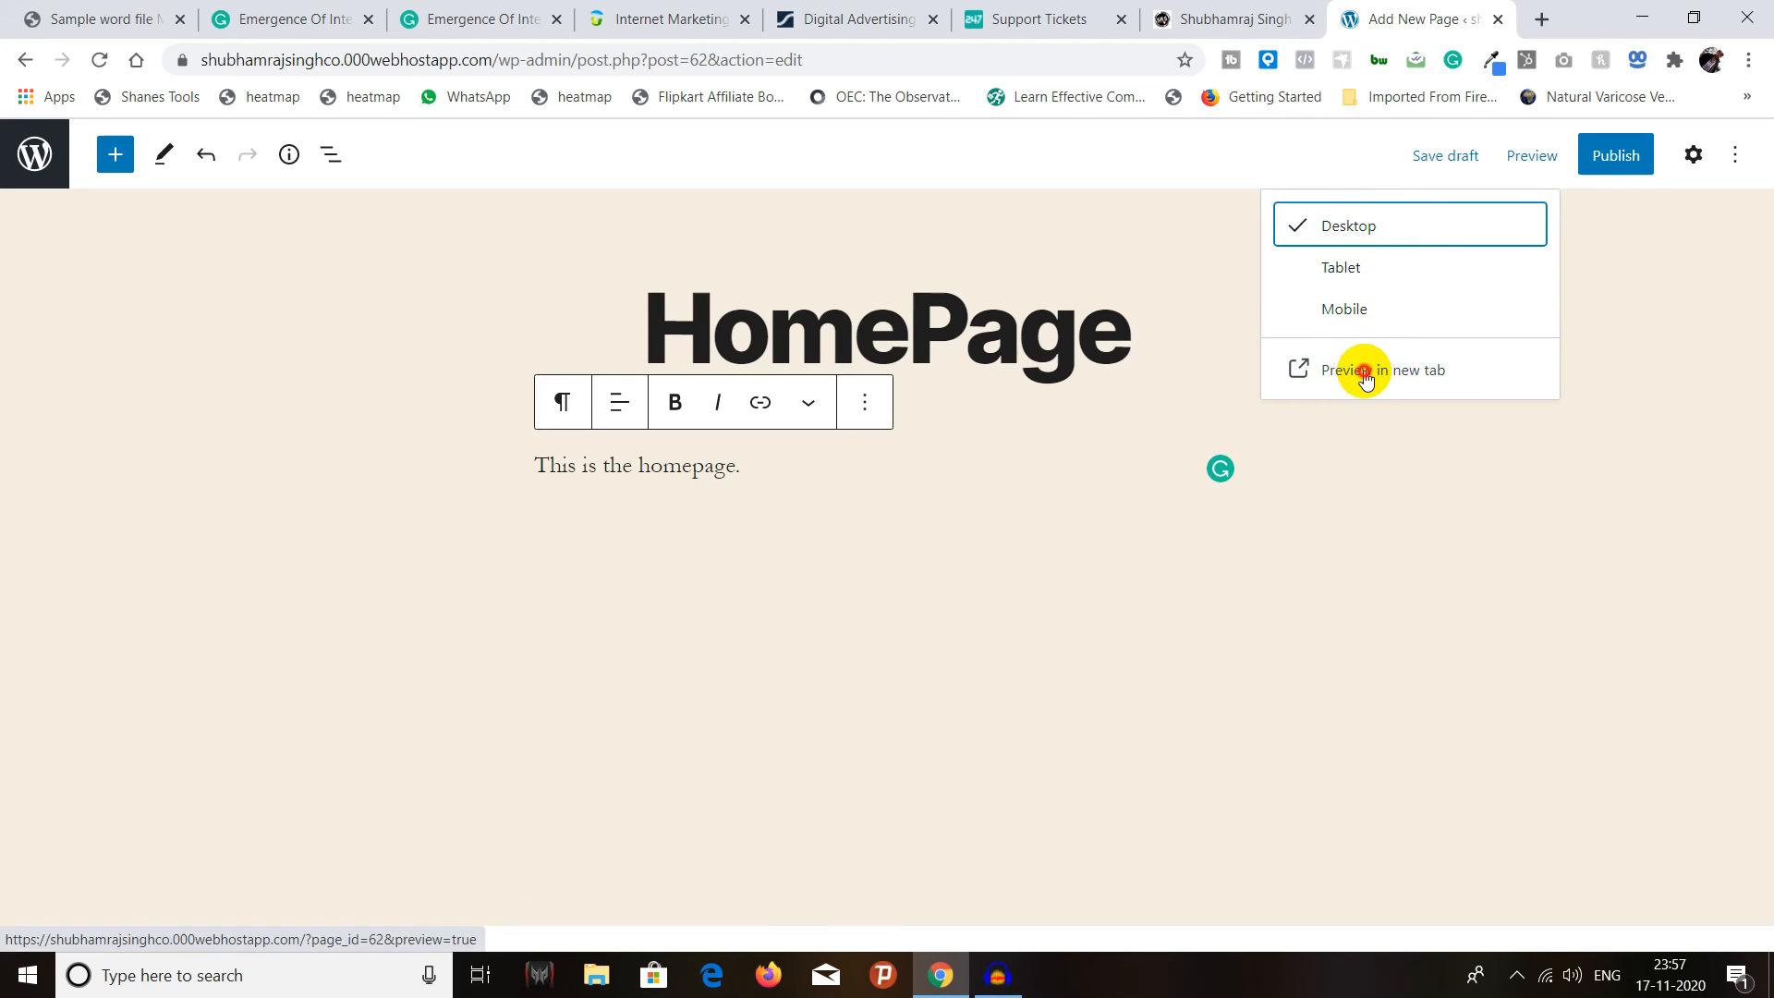
pyautogui.click(1364, 369)
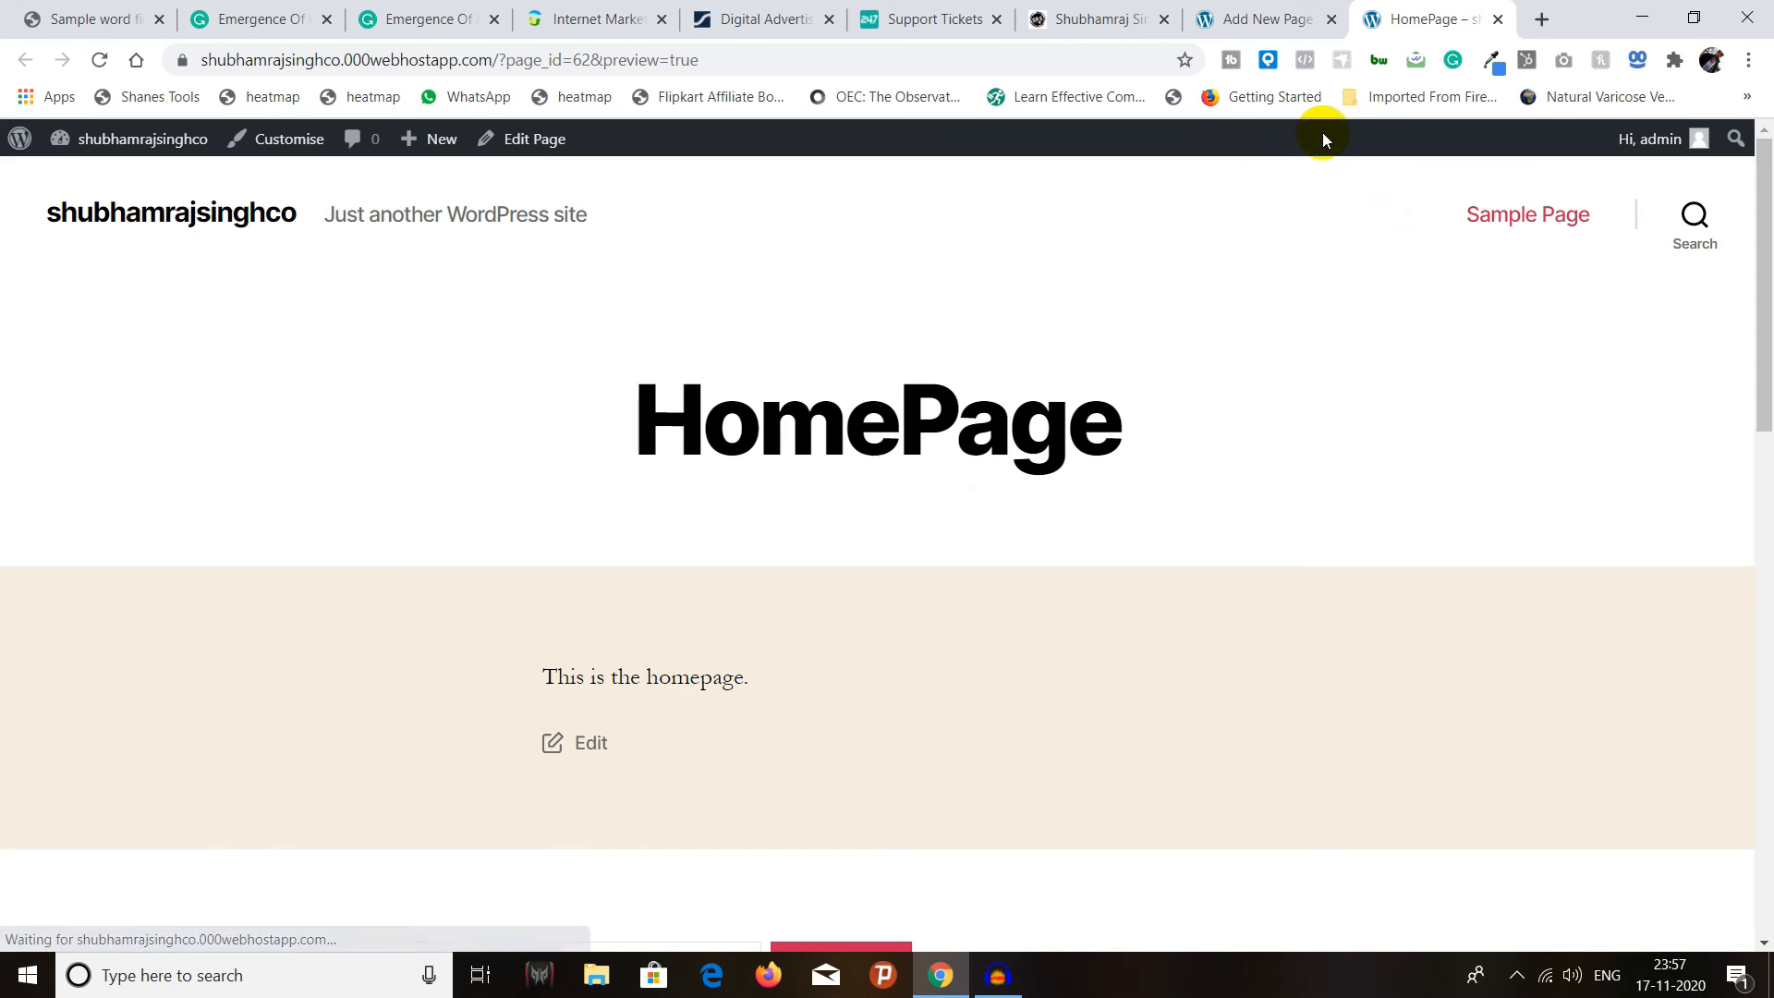
# - Look over the HomePage preview, and check the page in the editor's tablet and mobile preview sizes before returning to desktop
pyautogui.scroll(-3, 610, 457)
pyautogui.scroll(3, 786, 439)
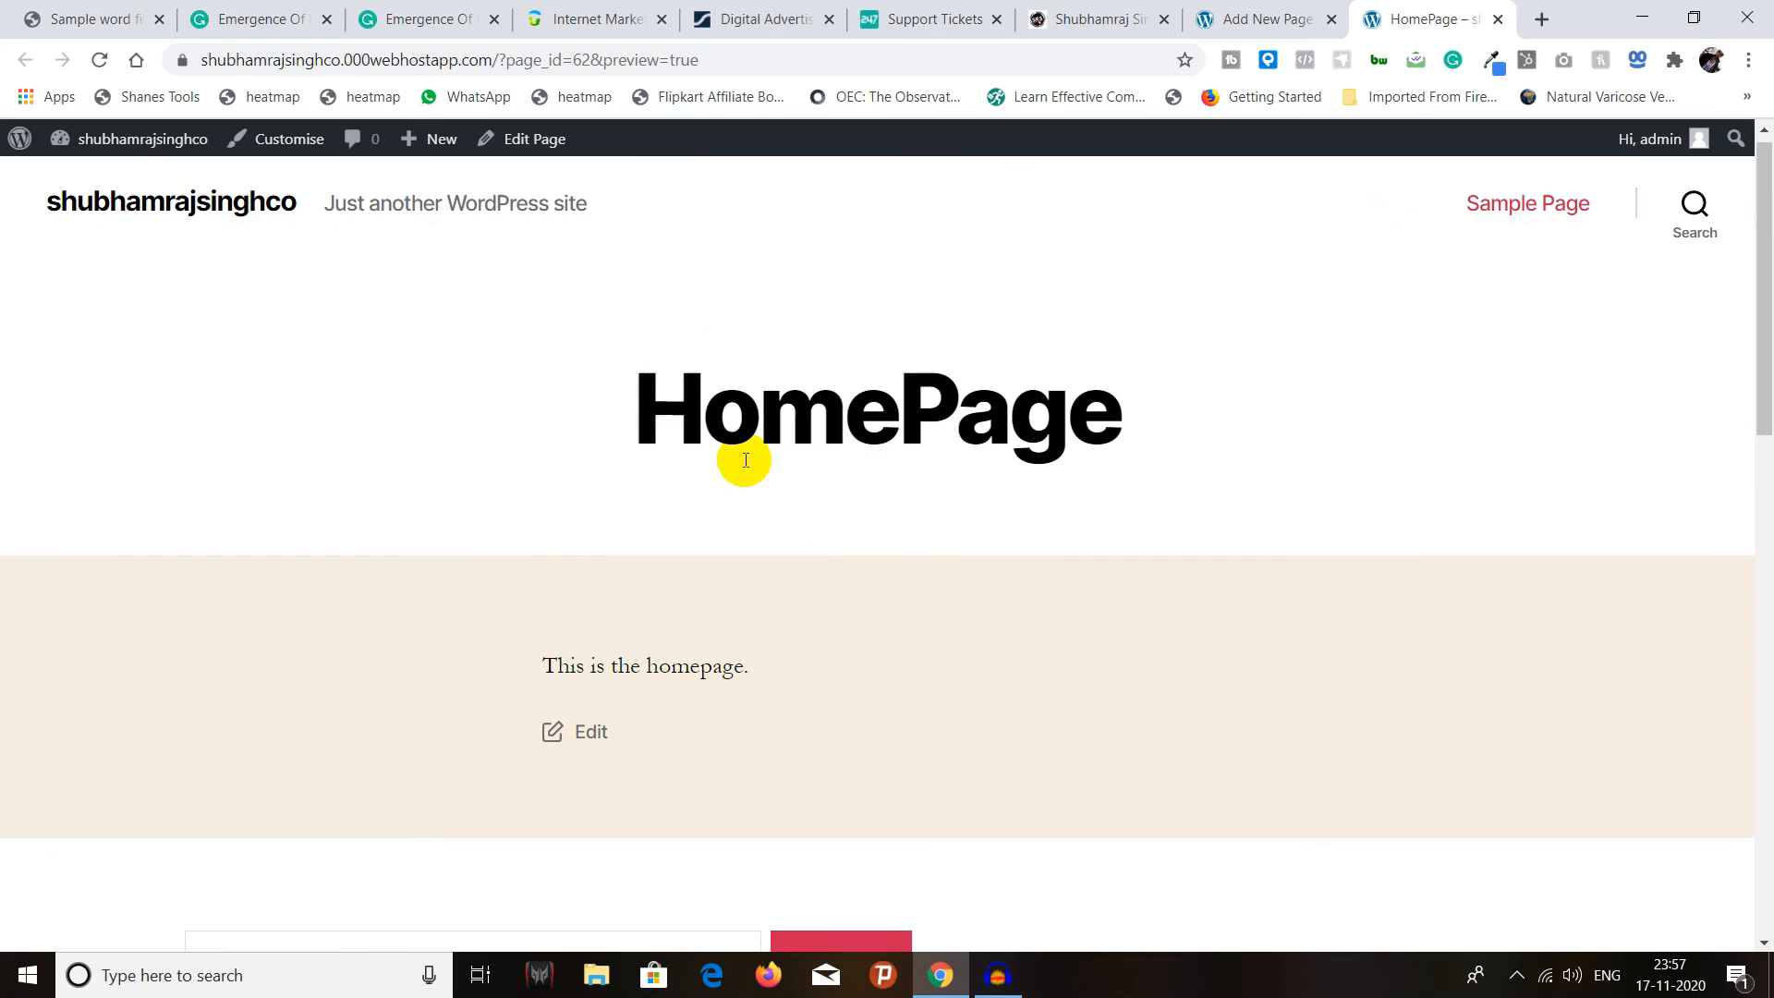
pyautogui.click(1310, 15)
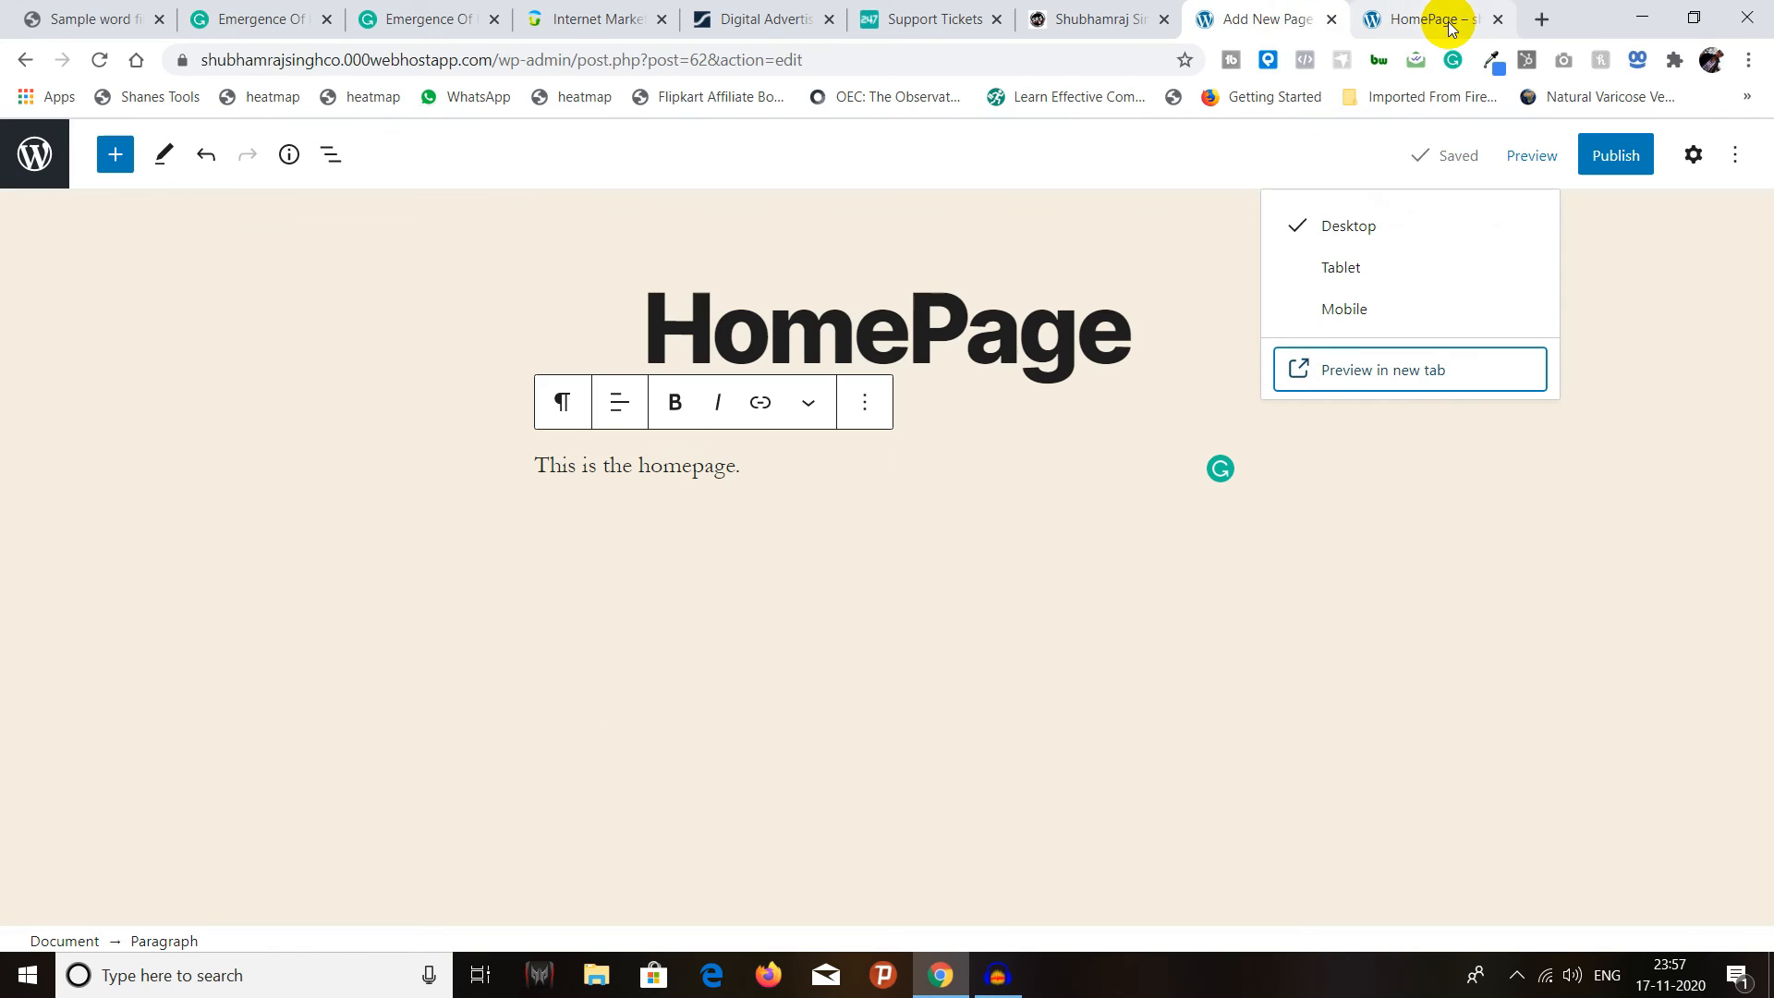
pyautogui.click(1331, 272)
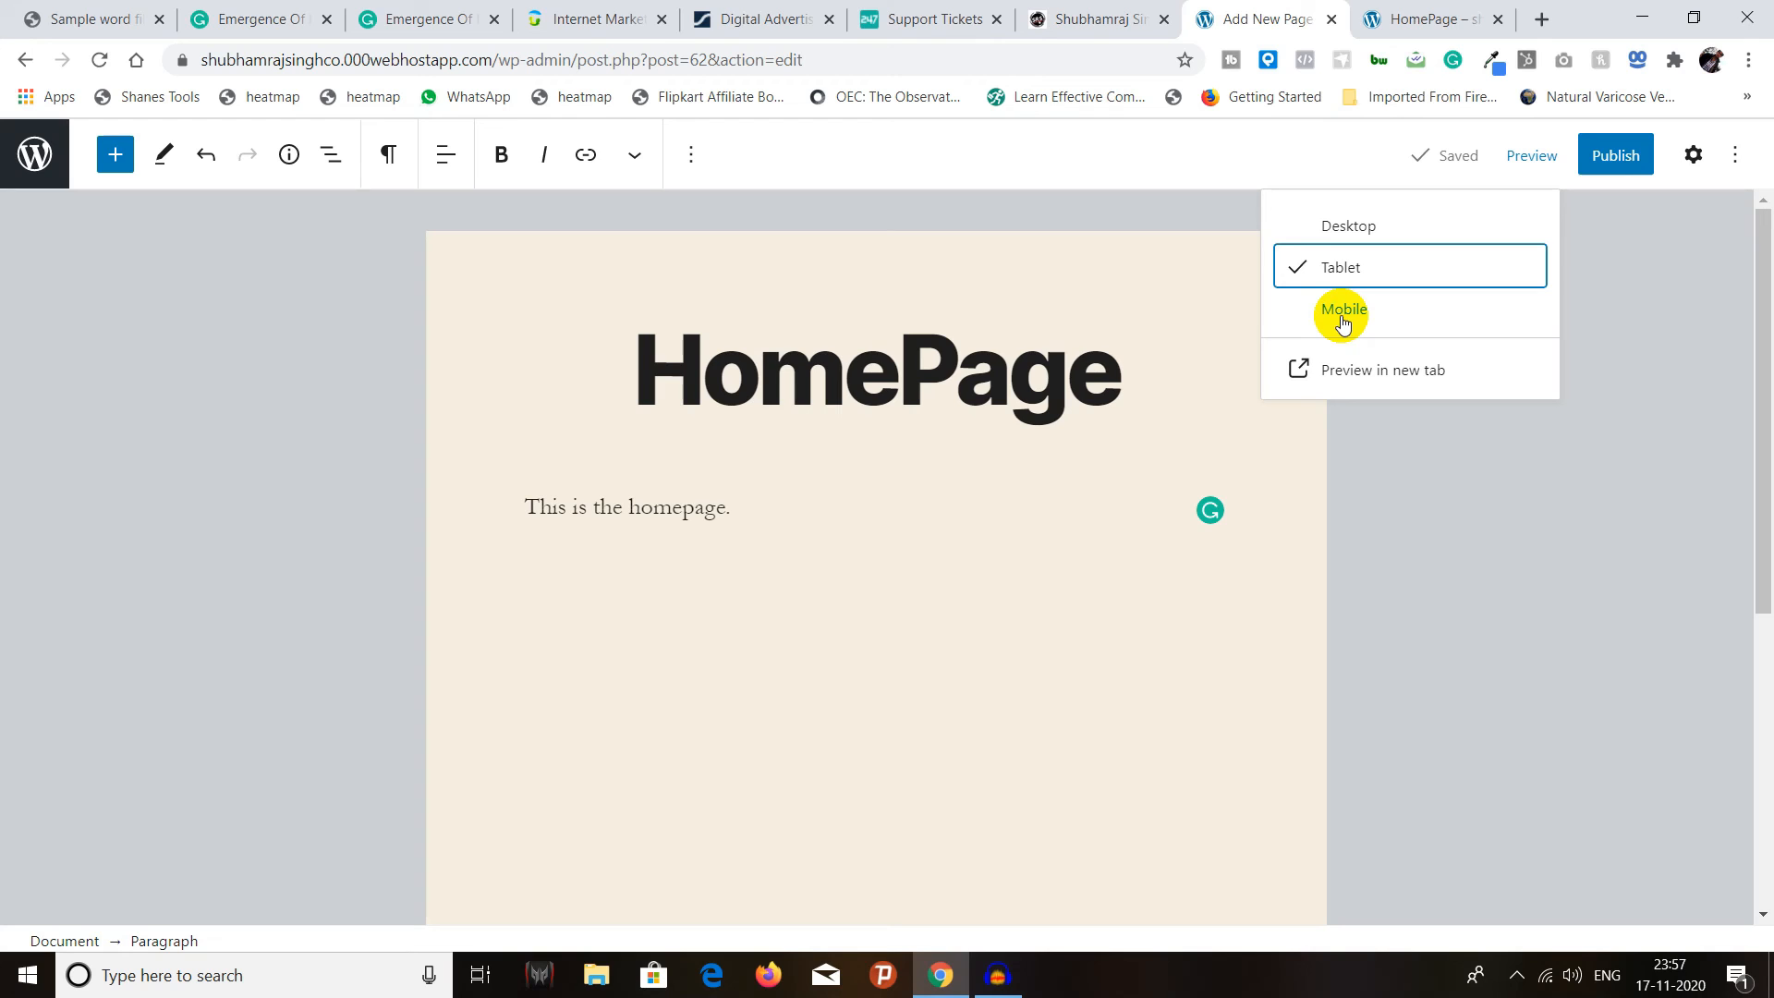
pyautogui.click(1386, 324)
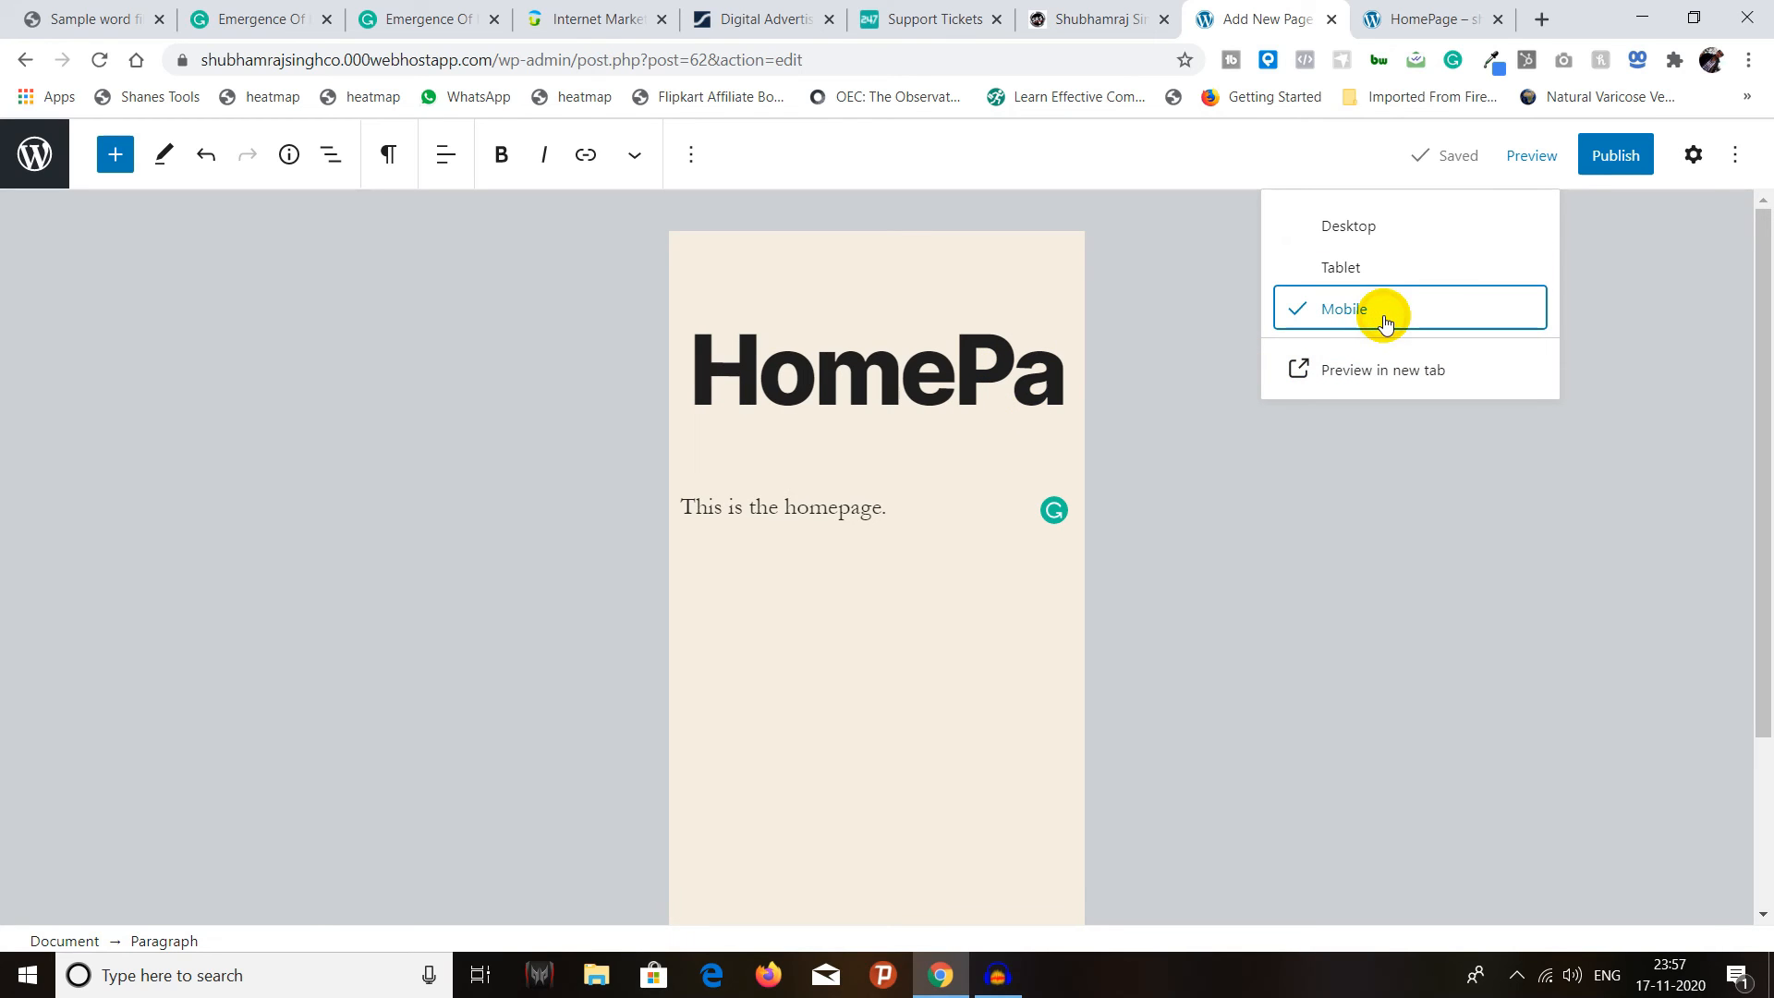
pyautogui.click(1367, 229)
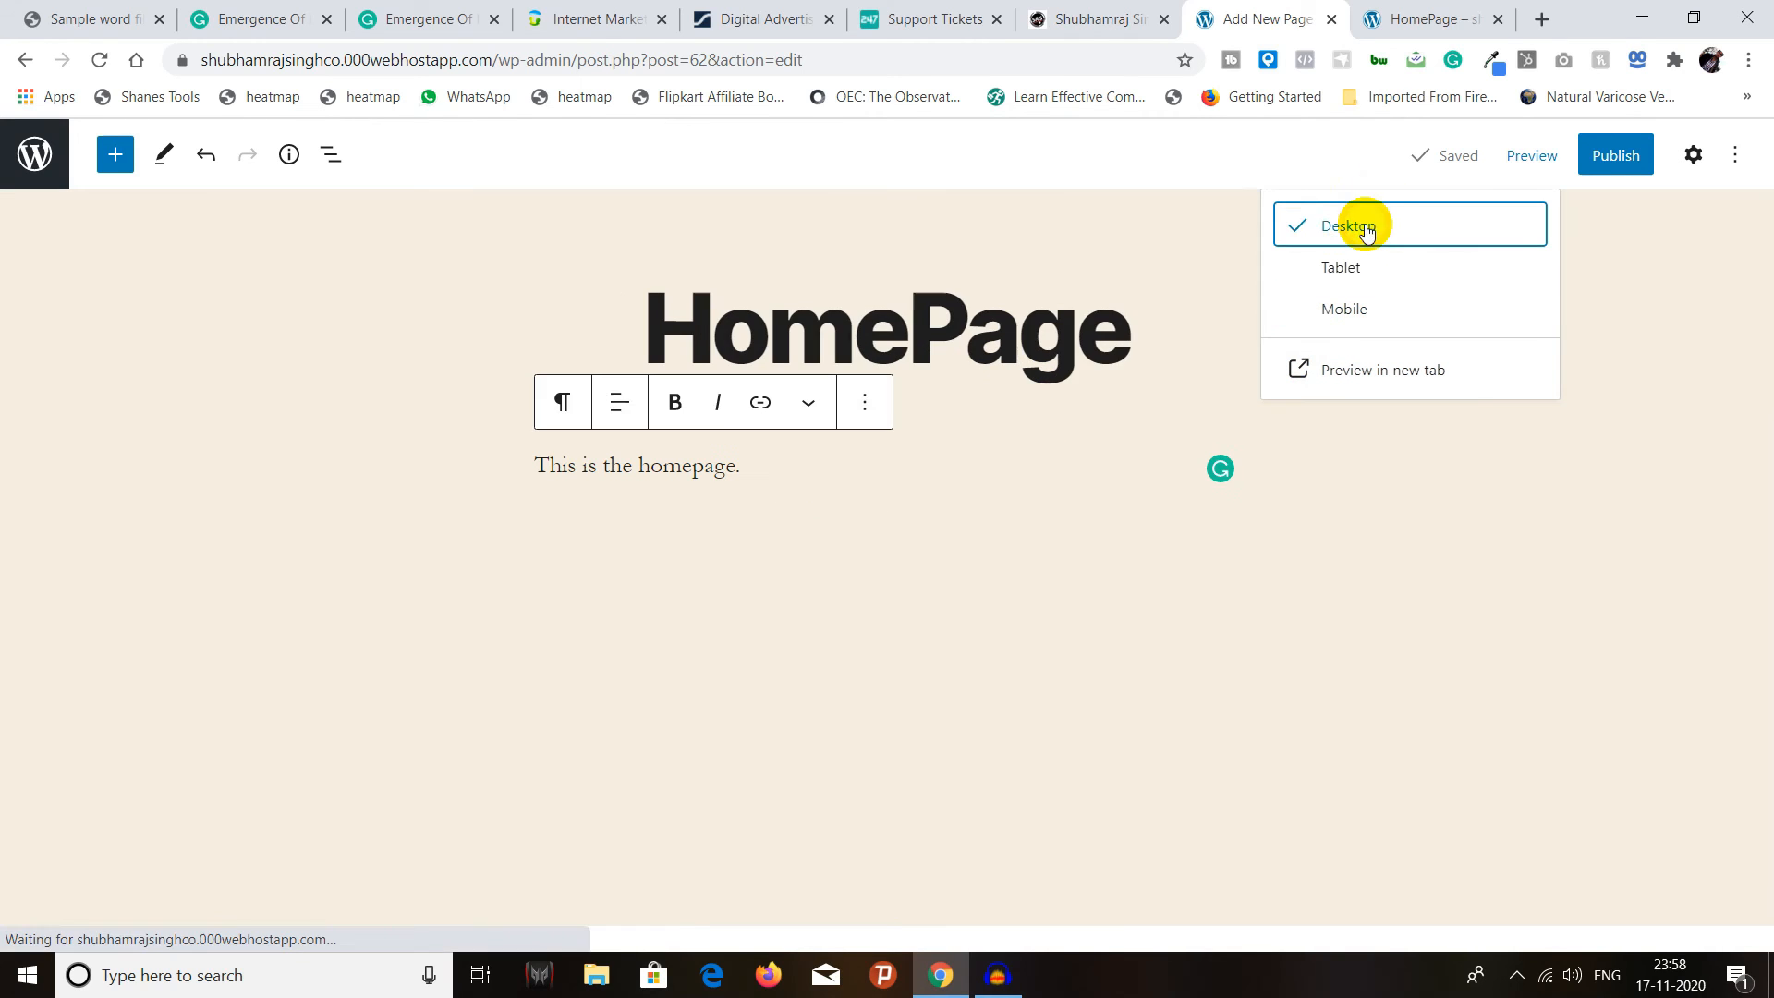
# - Close the HomePage preview browser tab and dismiss the editor's preview options
pyautogui.click(1433, 19)
pyautogui.click(1497, 18)
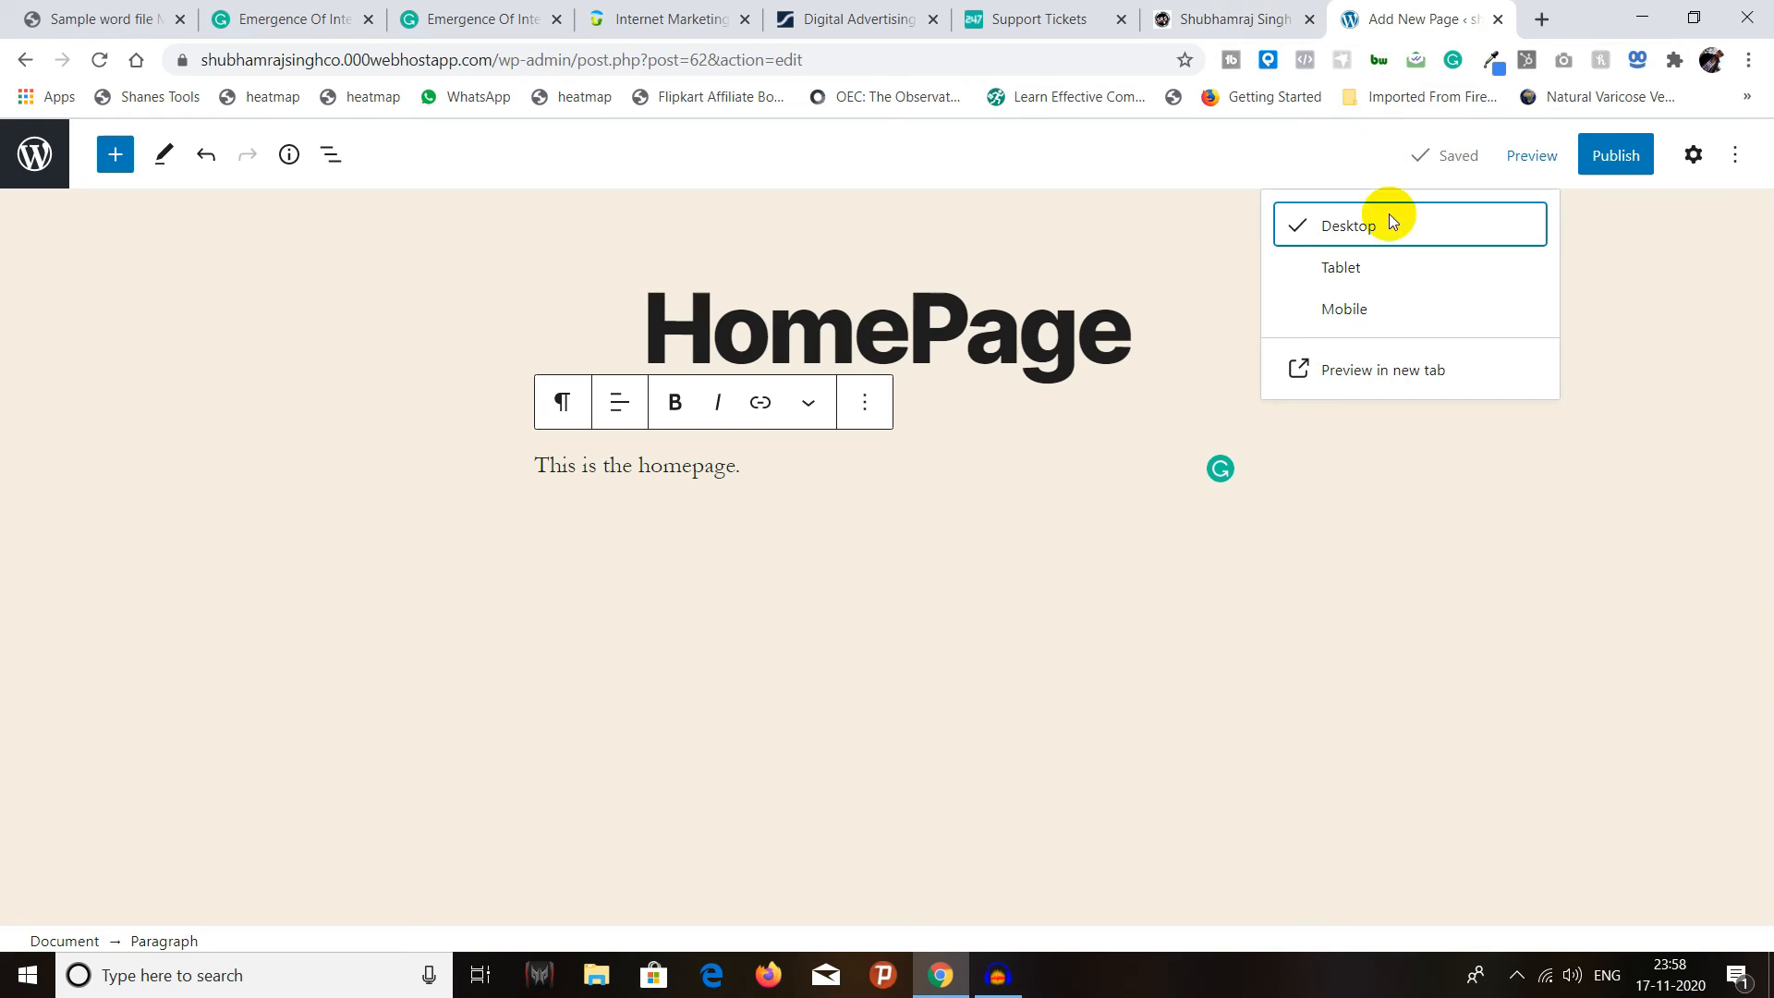
pyautogui.click(1323, 151)
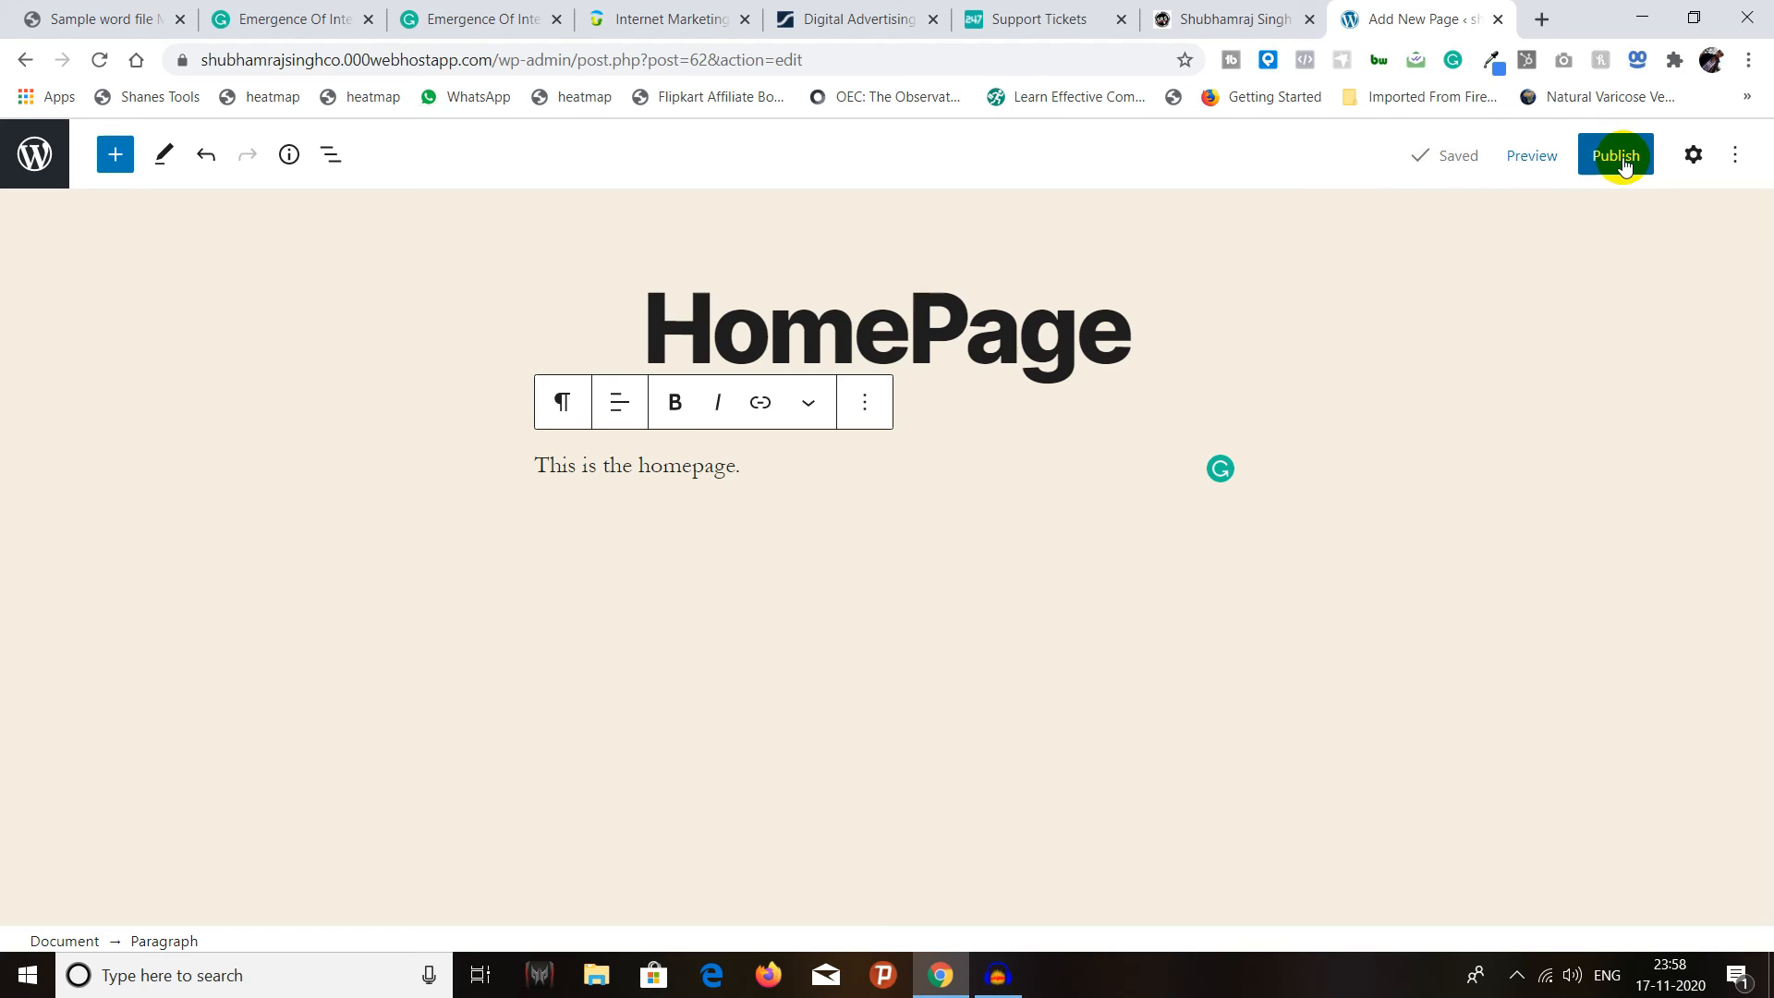
# - Publish HomePage immediately with public visibility and close the post-publish panel
pyautogui.click(1623, 163)
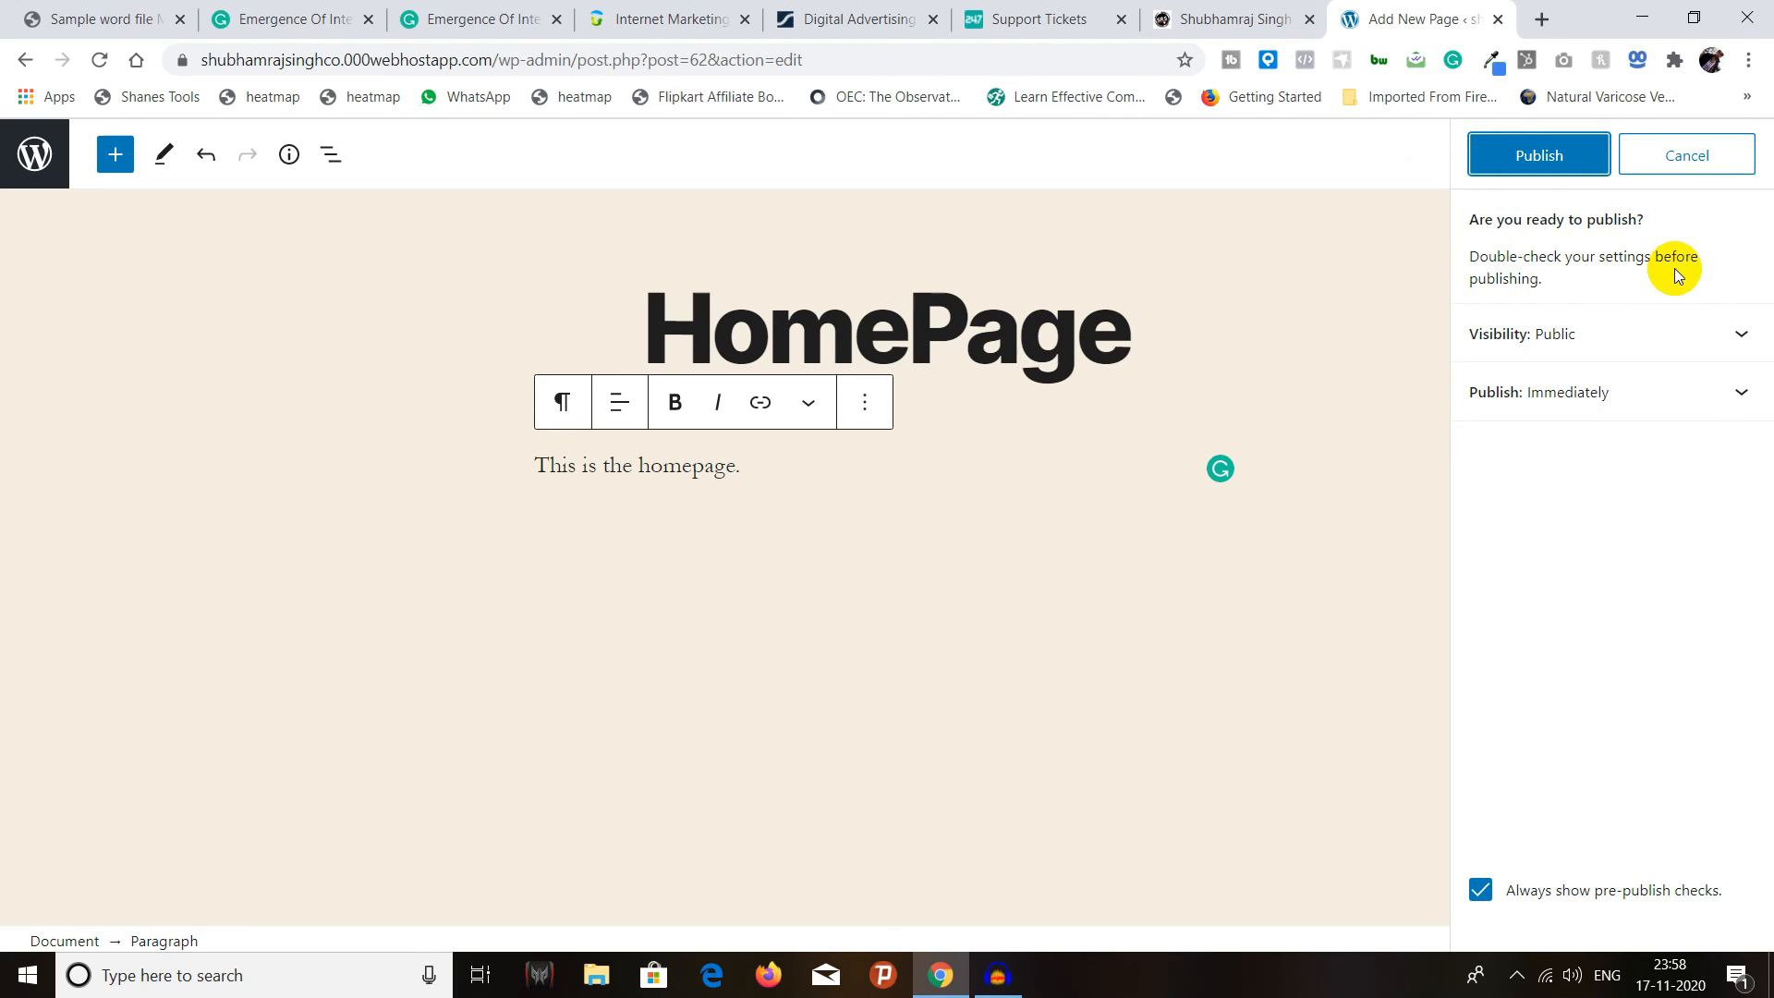
pyautogui.click(1545, 164)
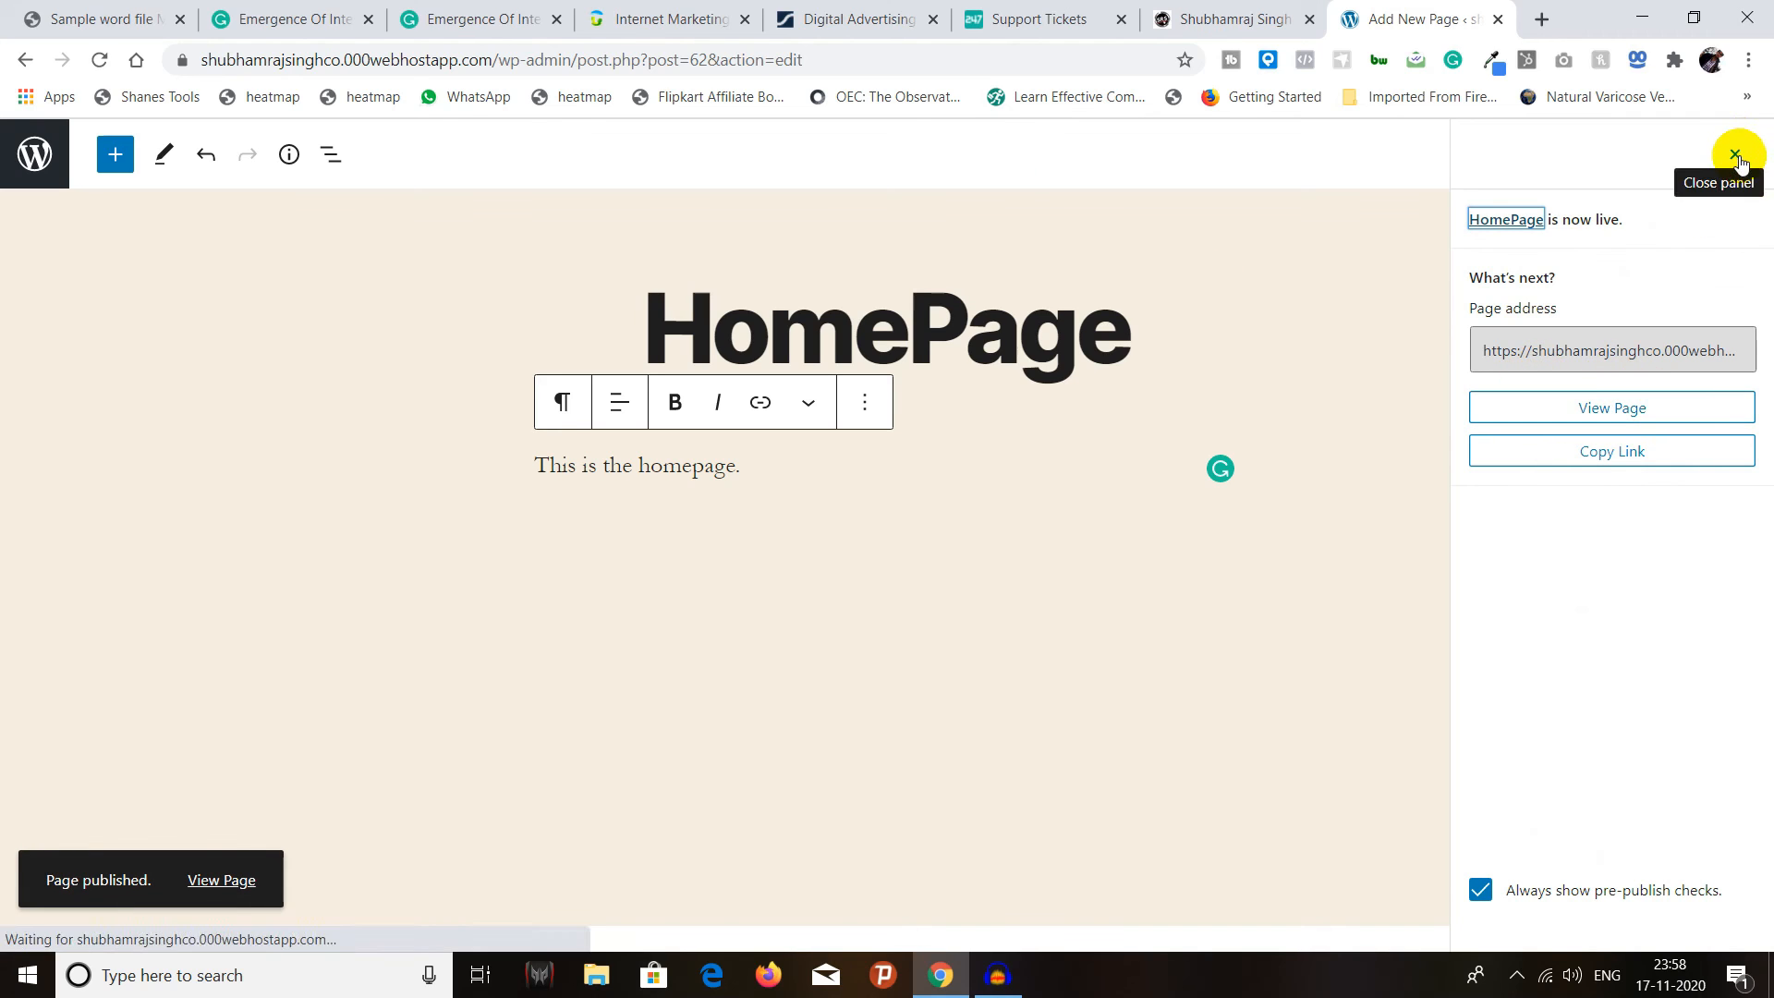
pyautogui.click(1737, 151)
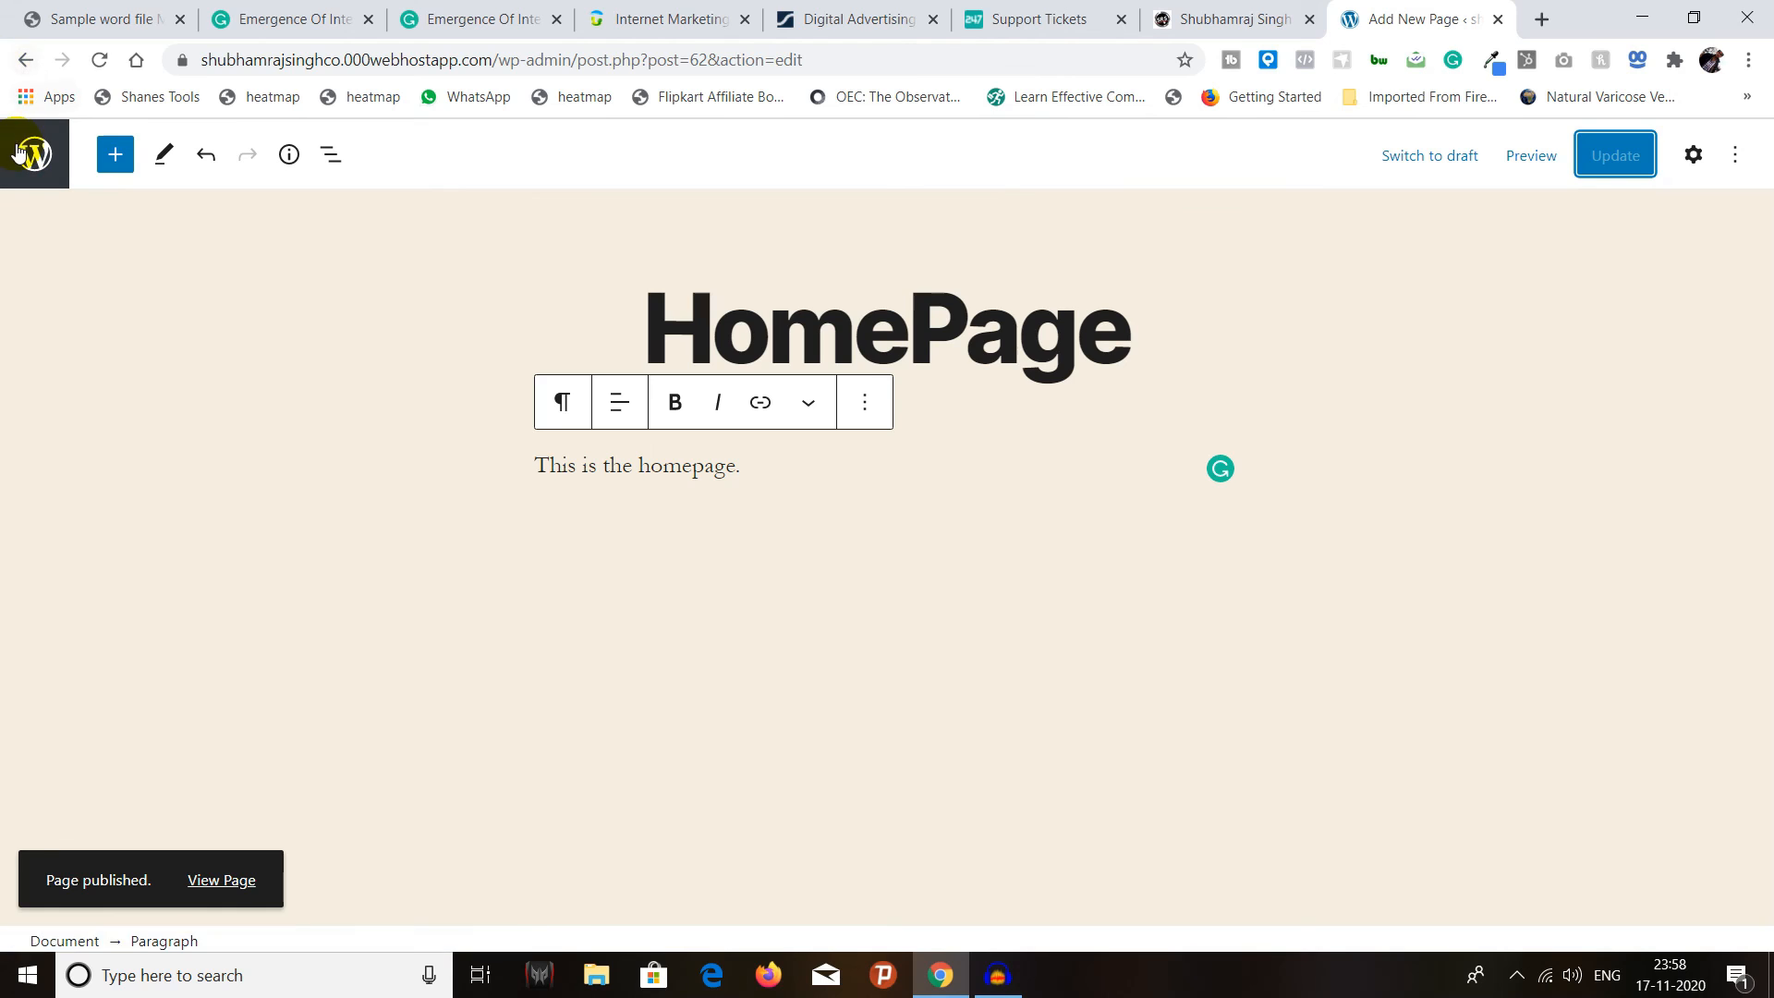
# - Return to the list of all pages and move HomePage and Sample Page to the Bin with one bulk action
pyautogui.click(34, 153)
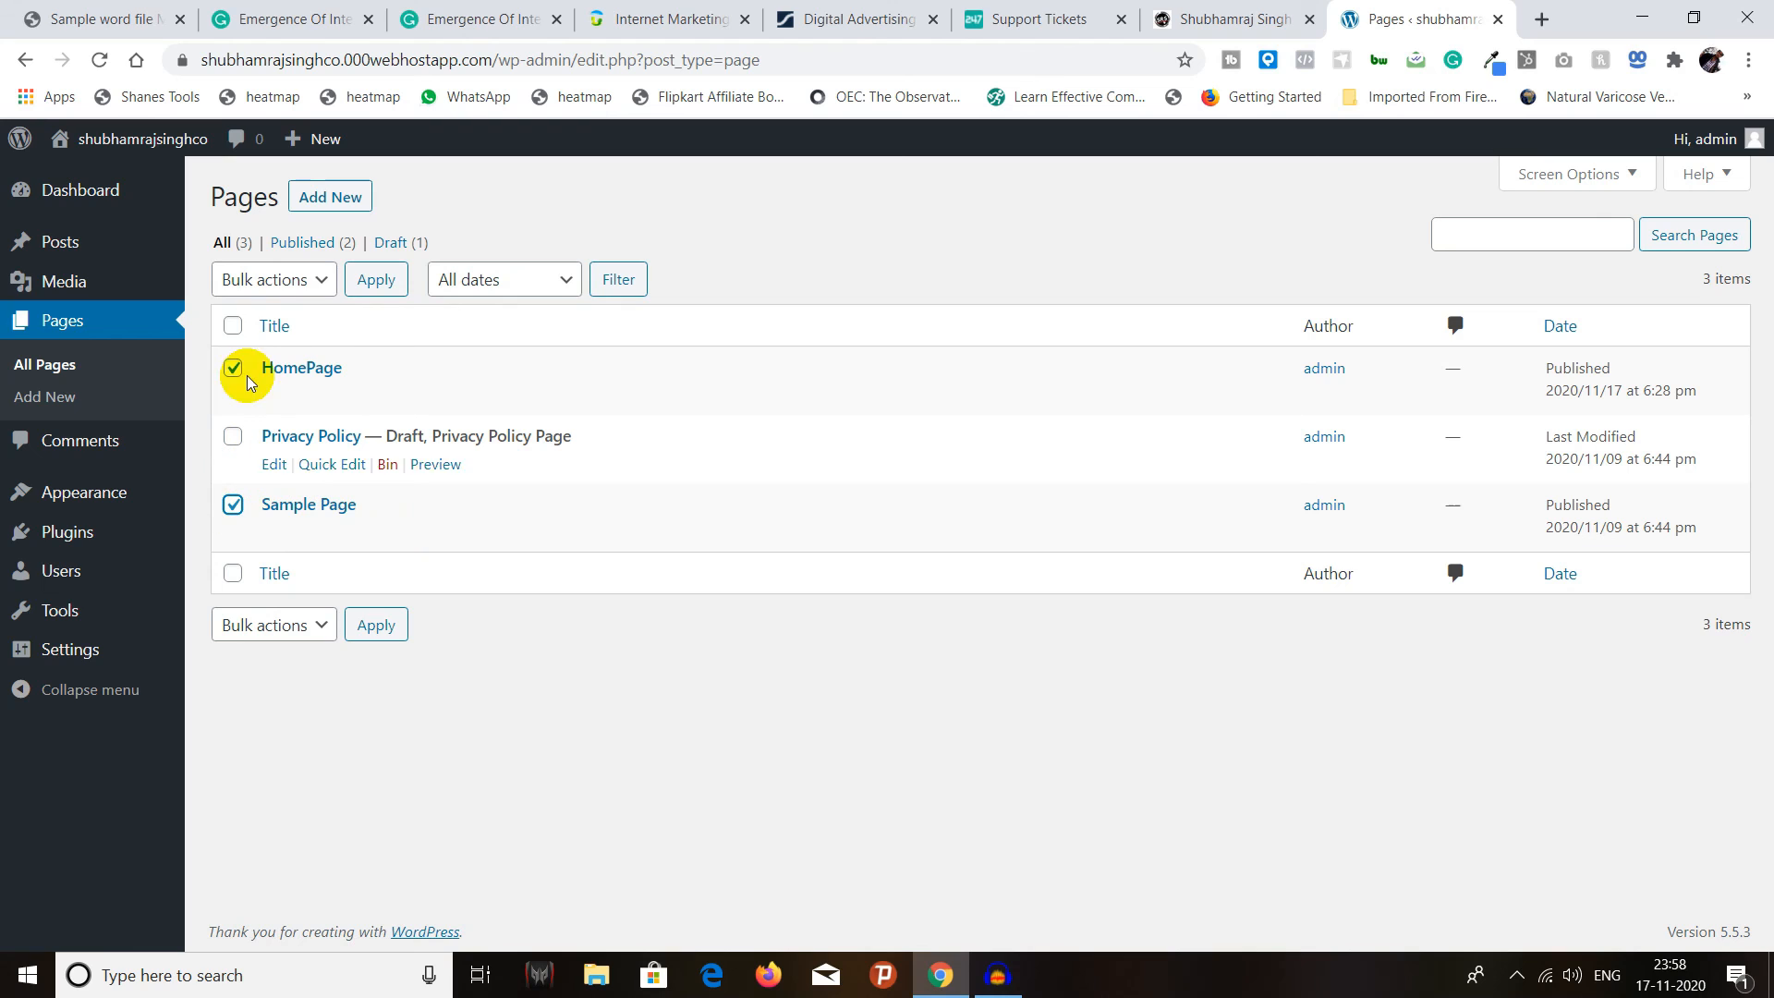
pyautogui.click(276, 284)
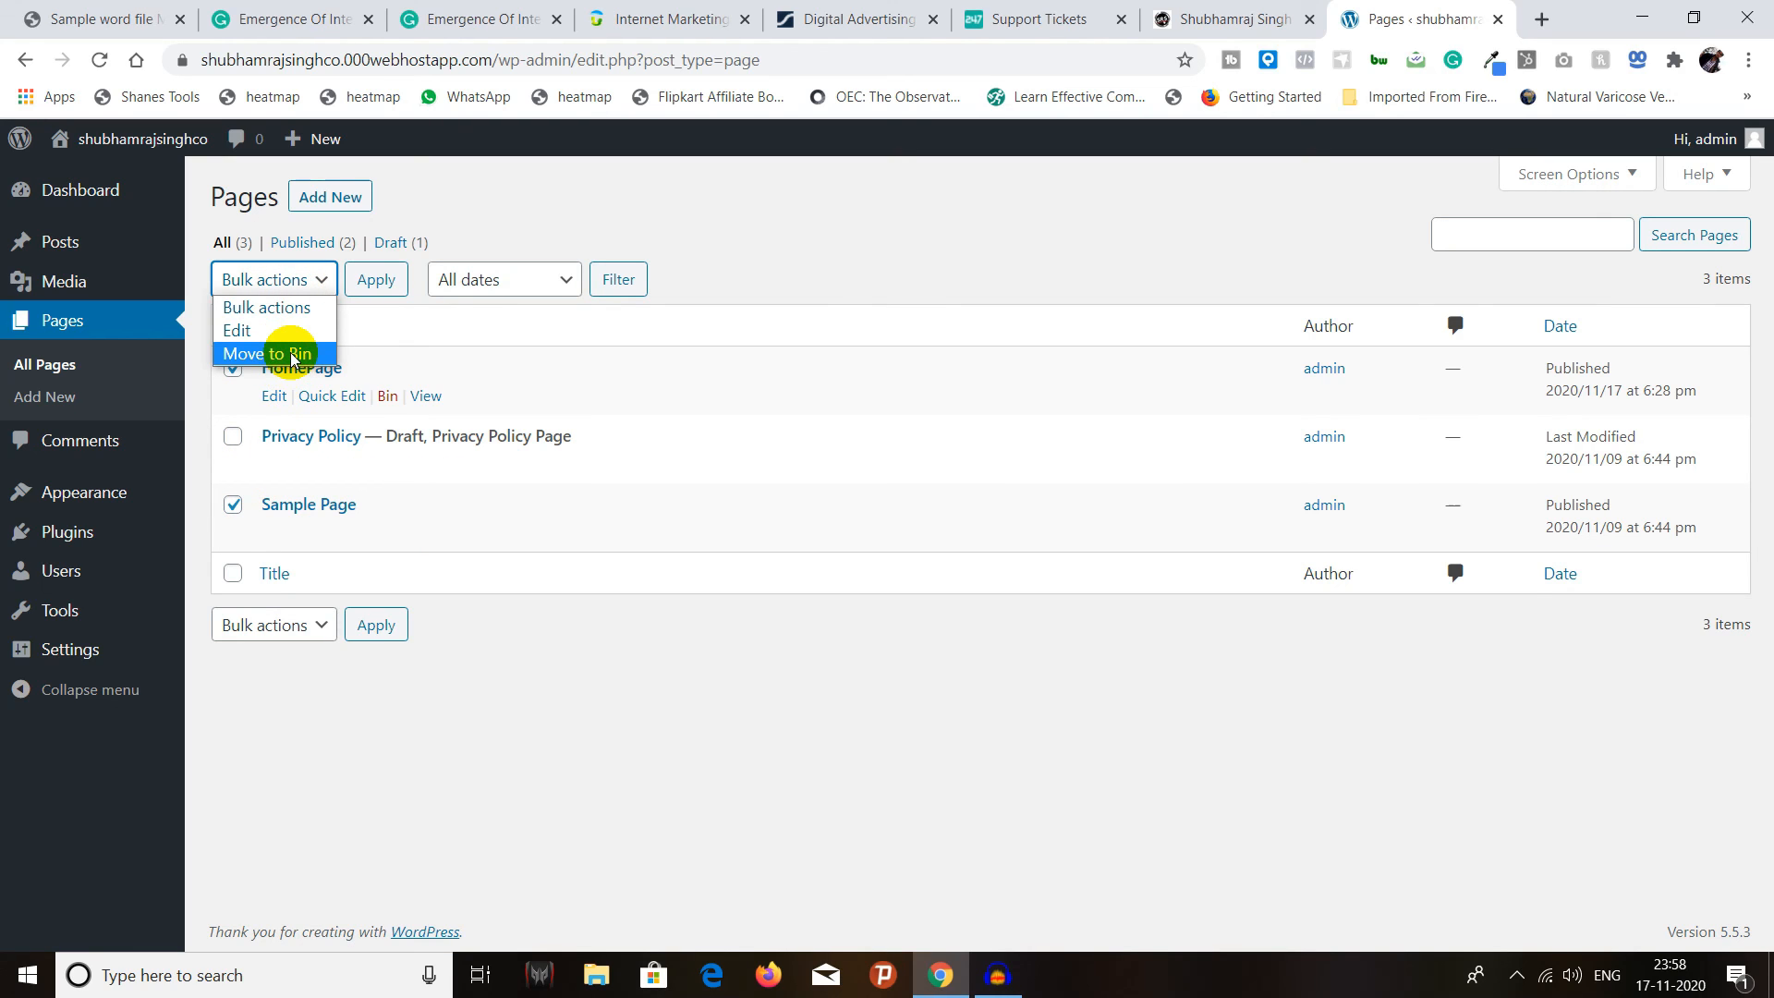
pyautogui.click(292, 356)
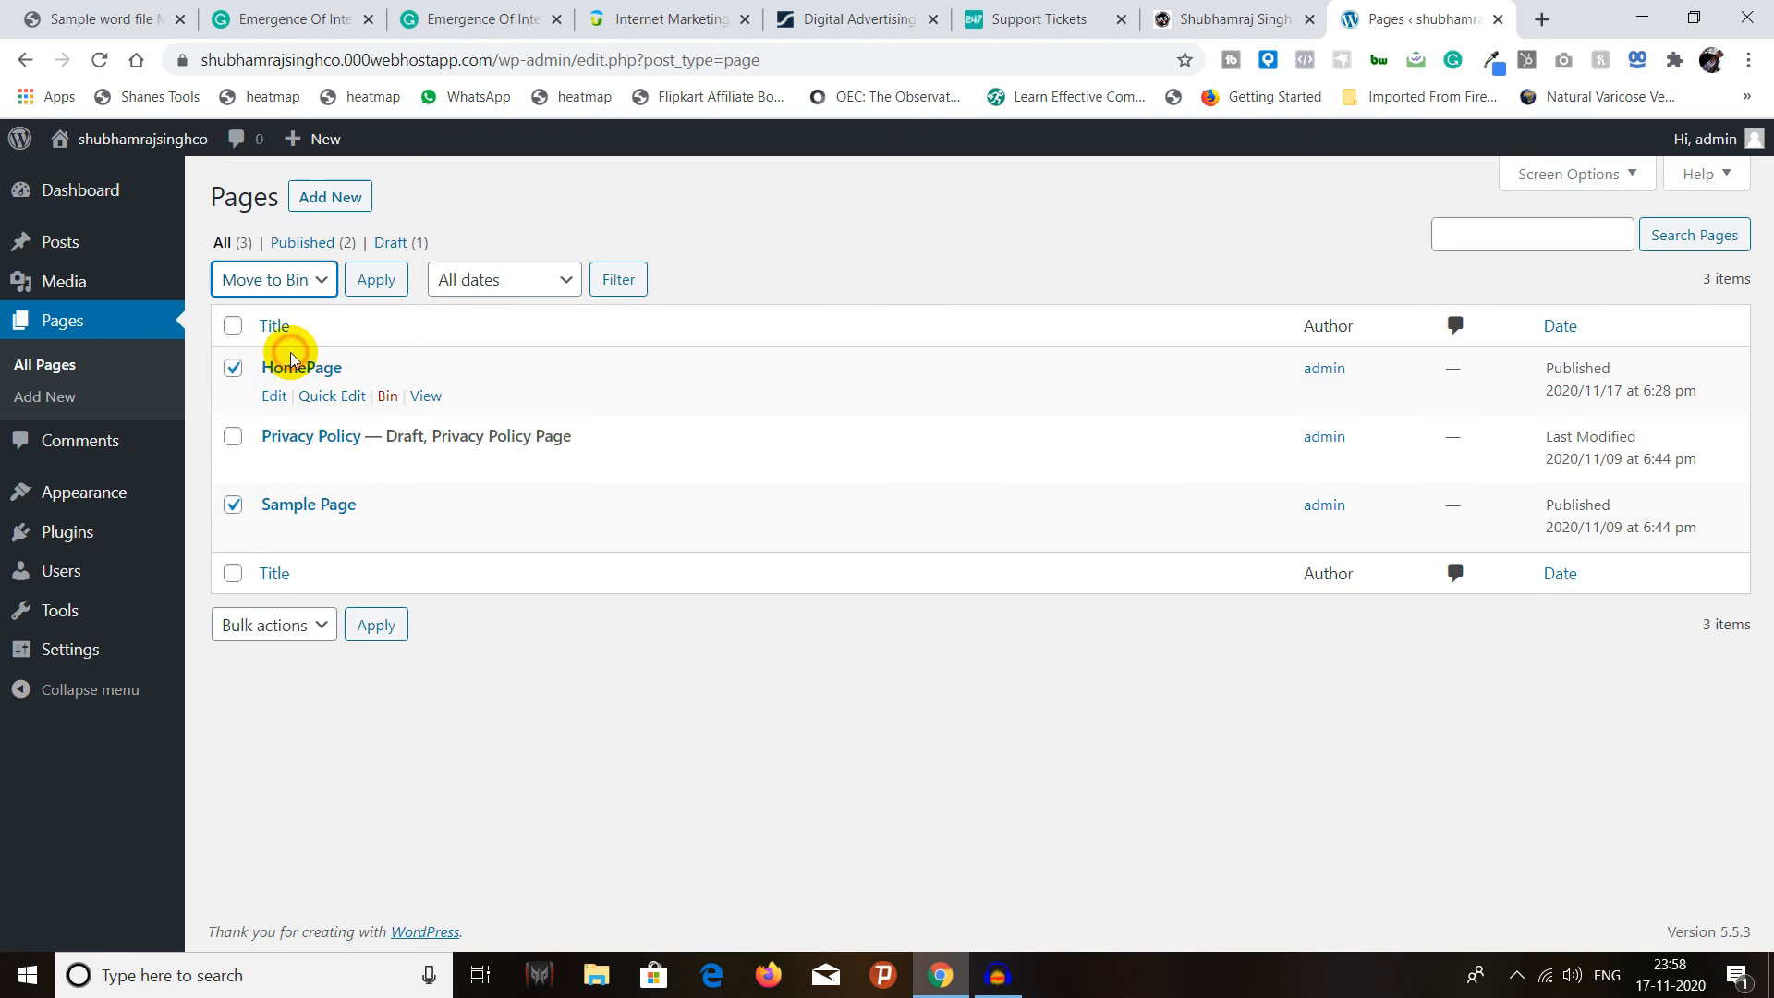
pyautogui.click(371, 288)
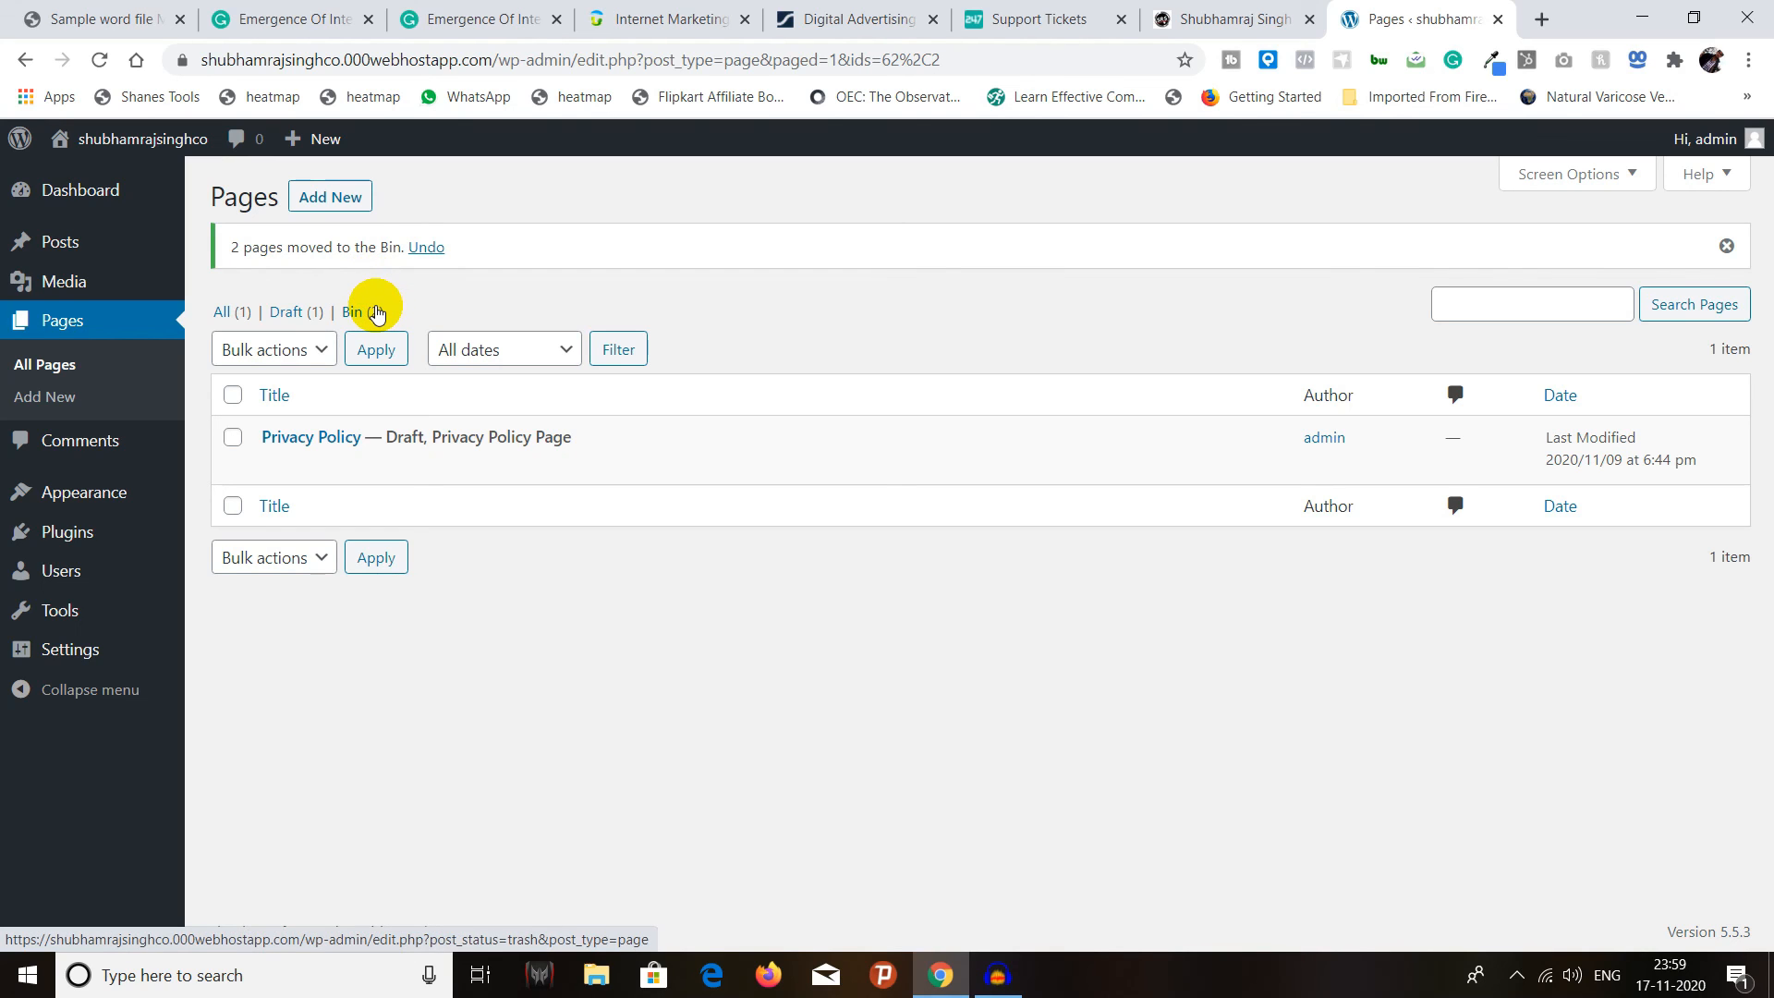
# - Open the Bin of deleted pages and restore only HomePage
pyautogui.click(376, 312)
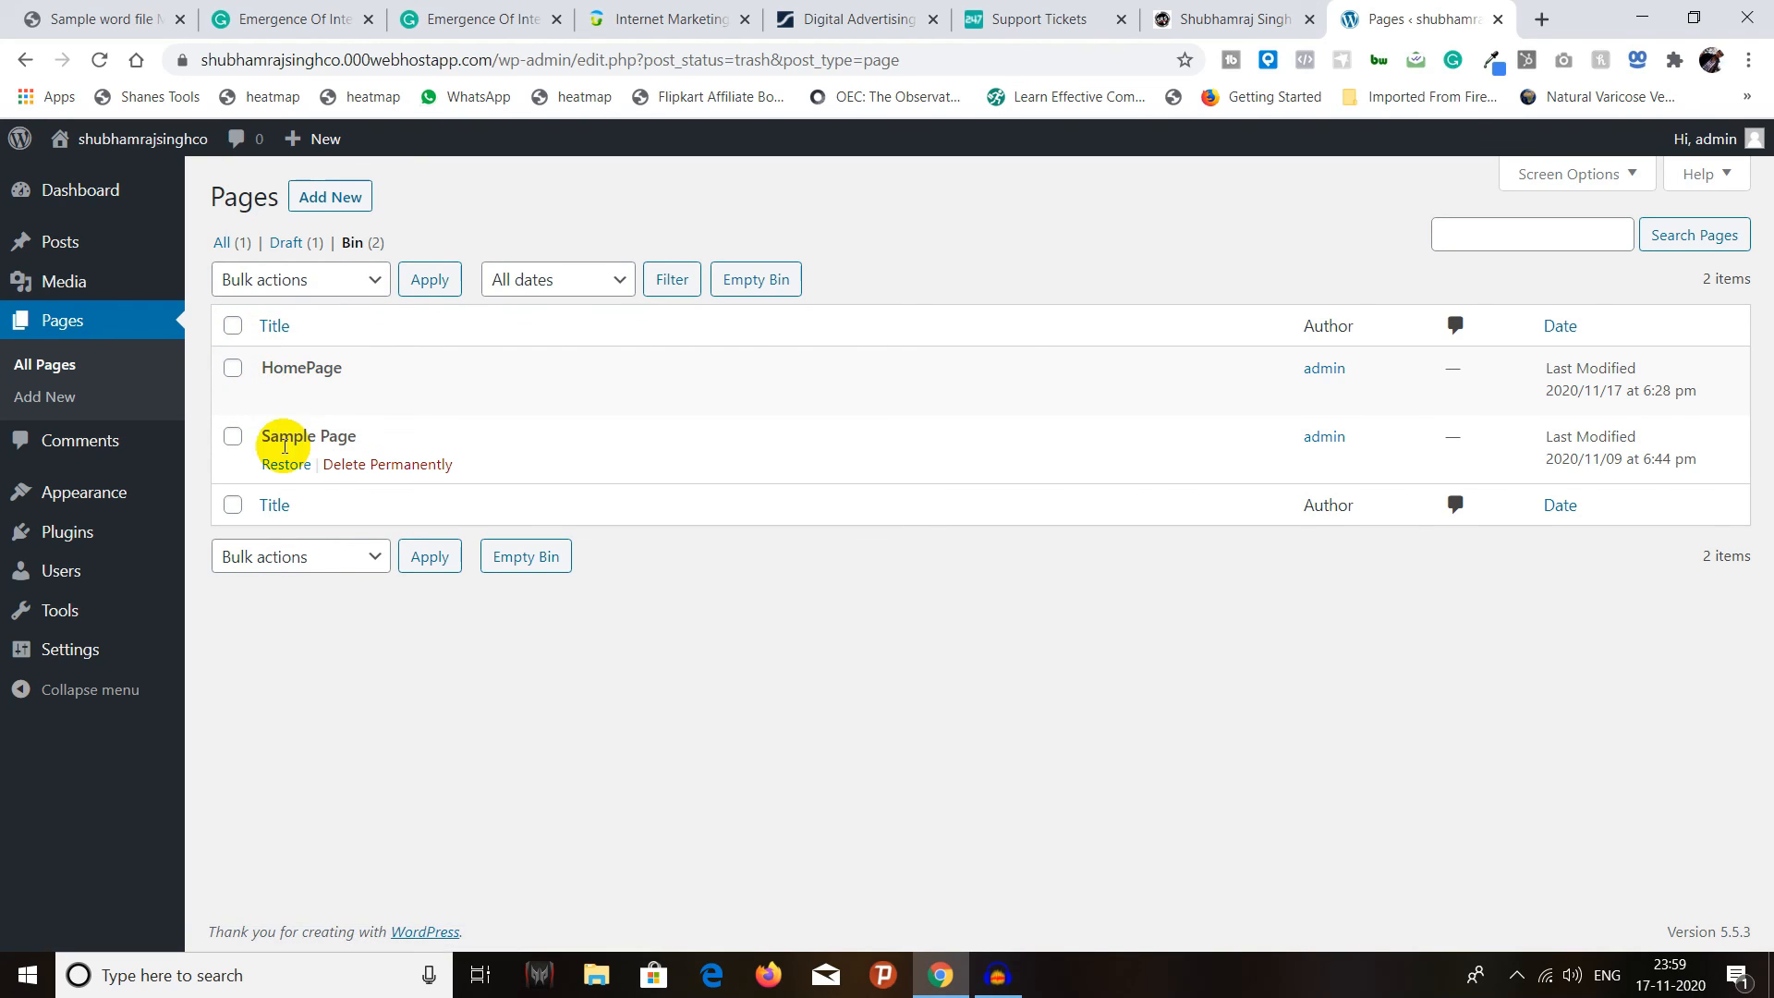
pyautogui.moveTo(226, 377)
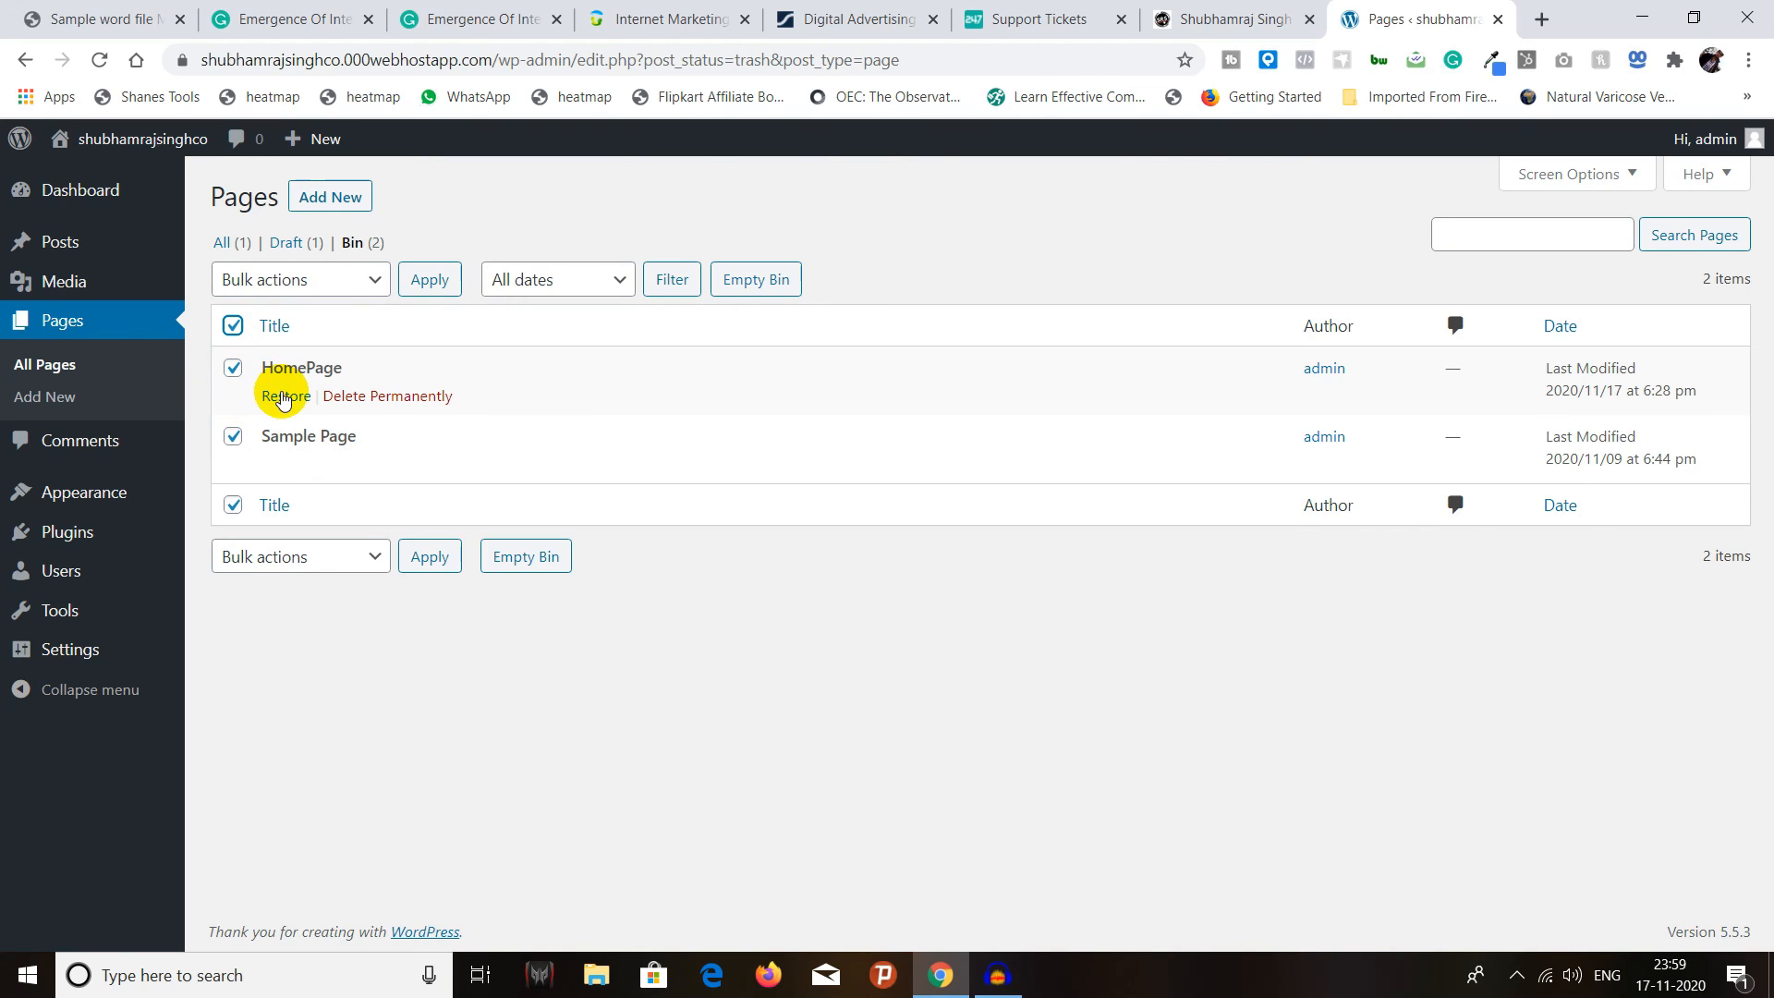
pyautogui.click(233, 325)
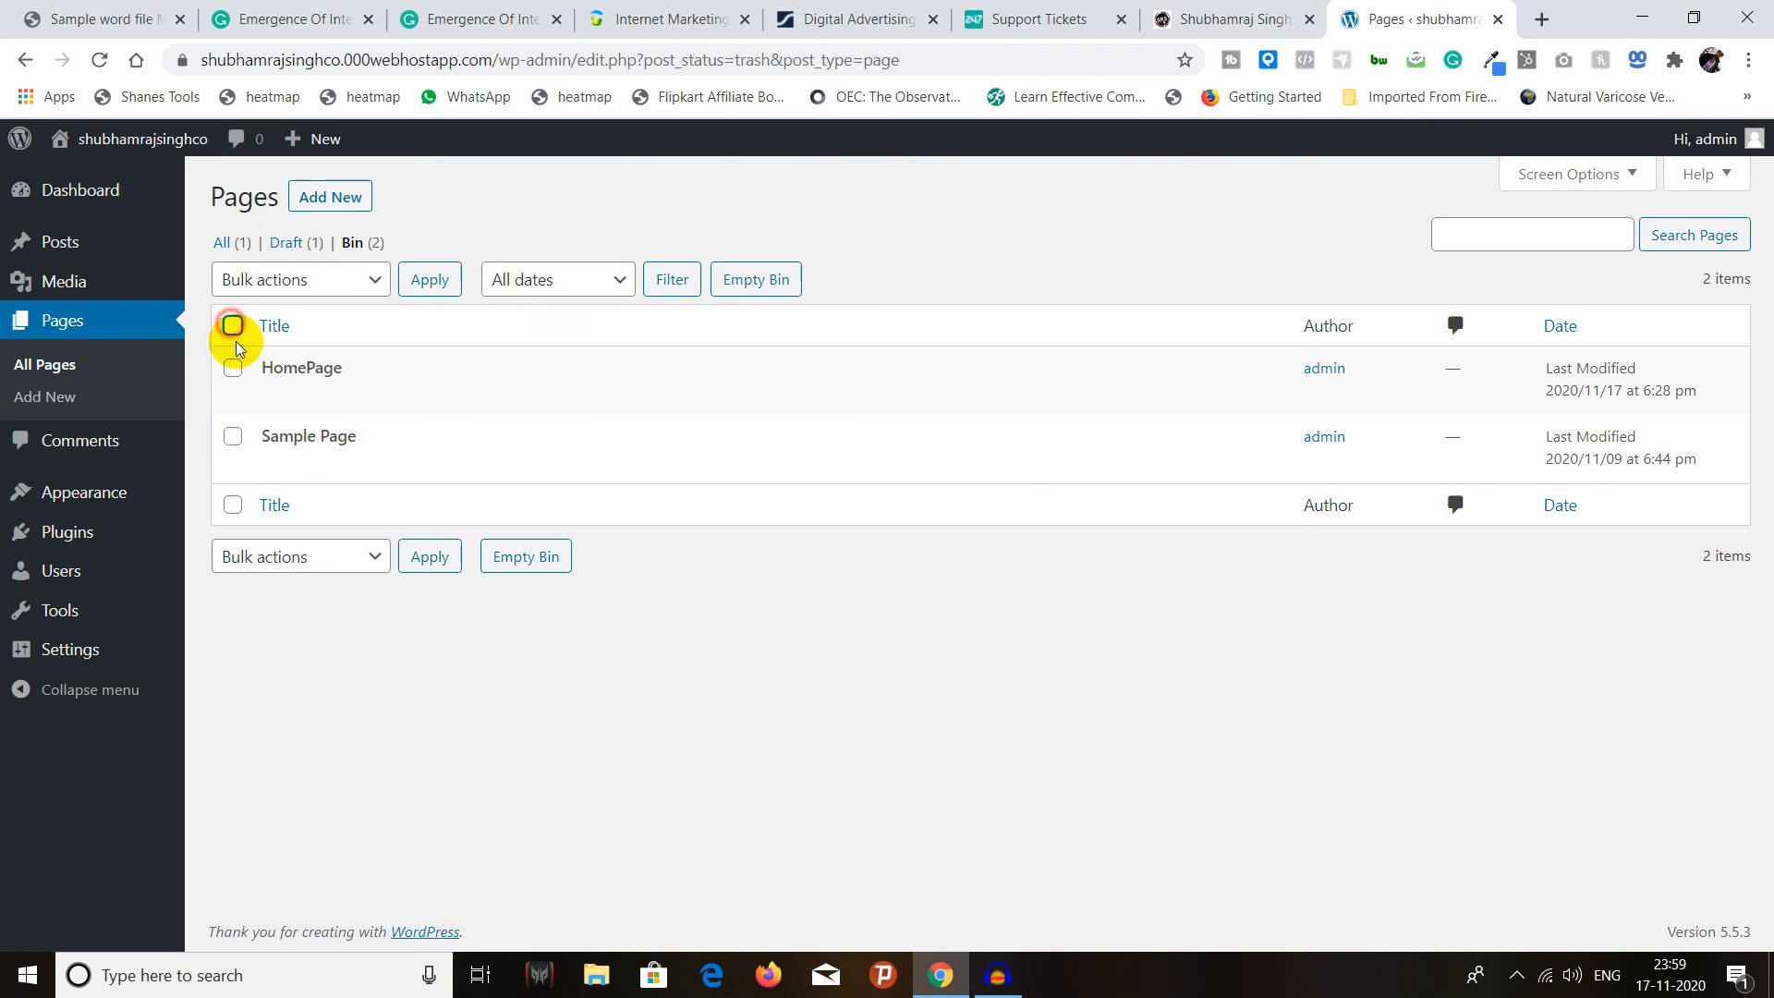
pyautogui.click(281, 397)
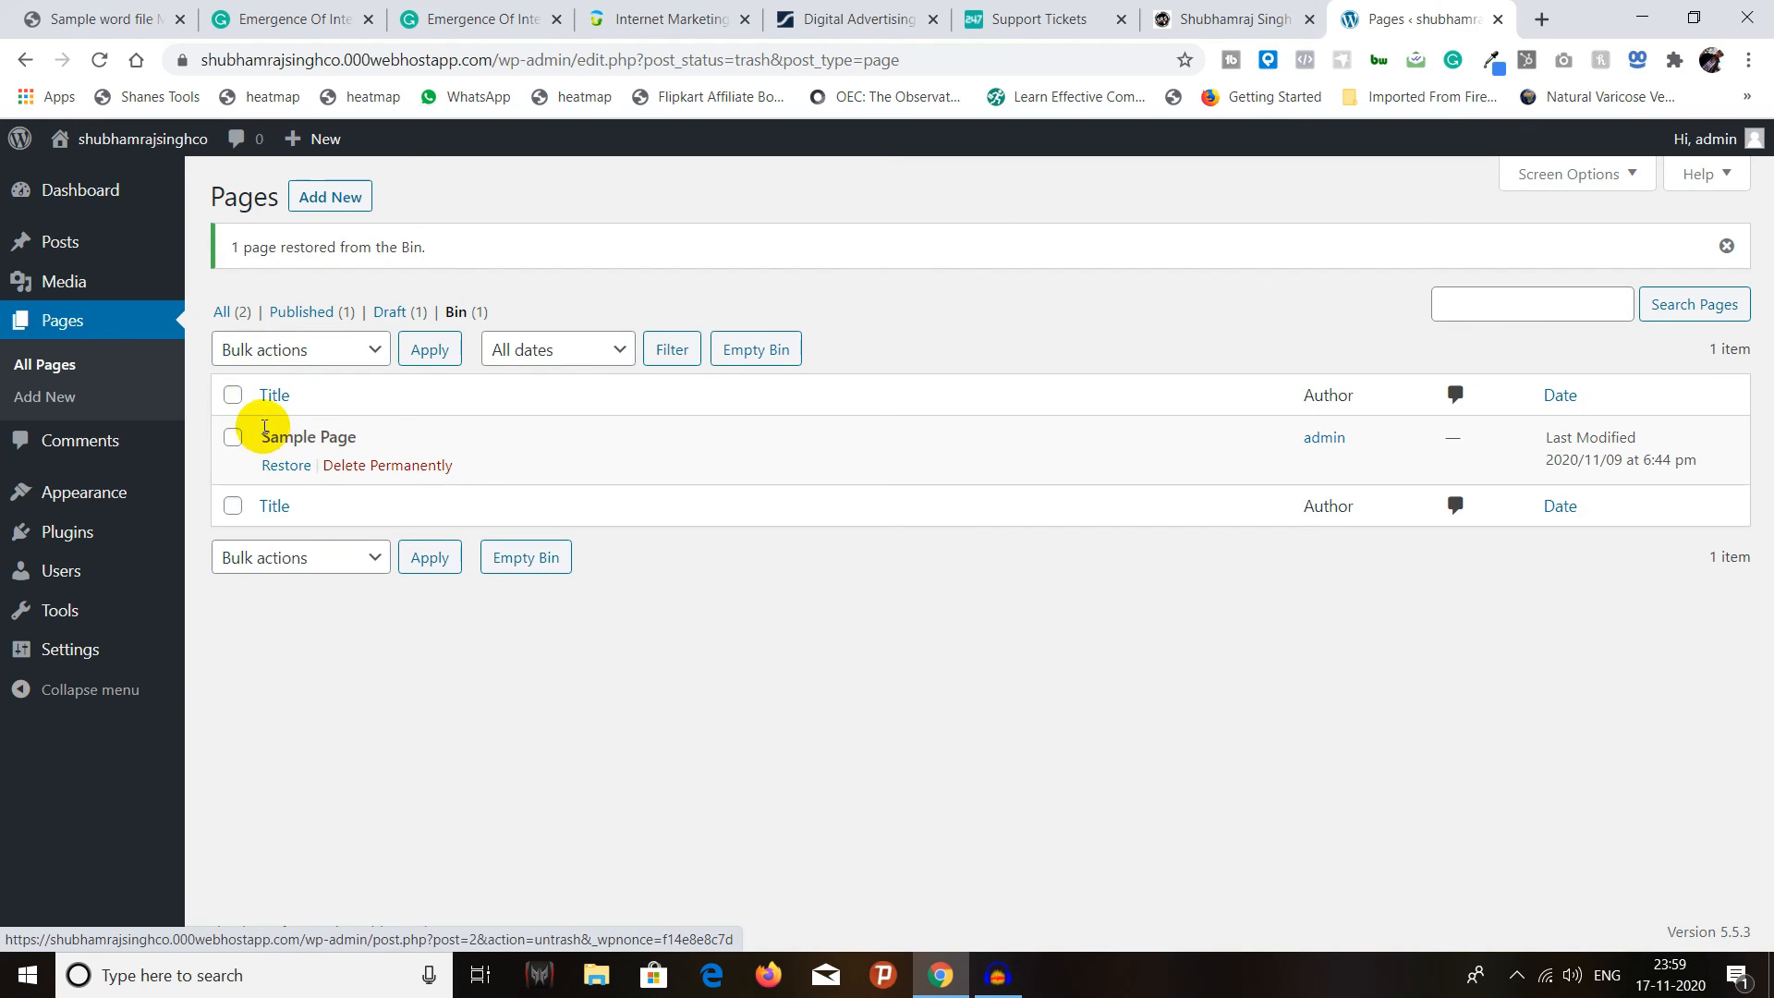
# - Permanently delete Sample Page from the Bin and return to the list of all pages
pyautogui.click(395, 465)
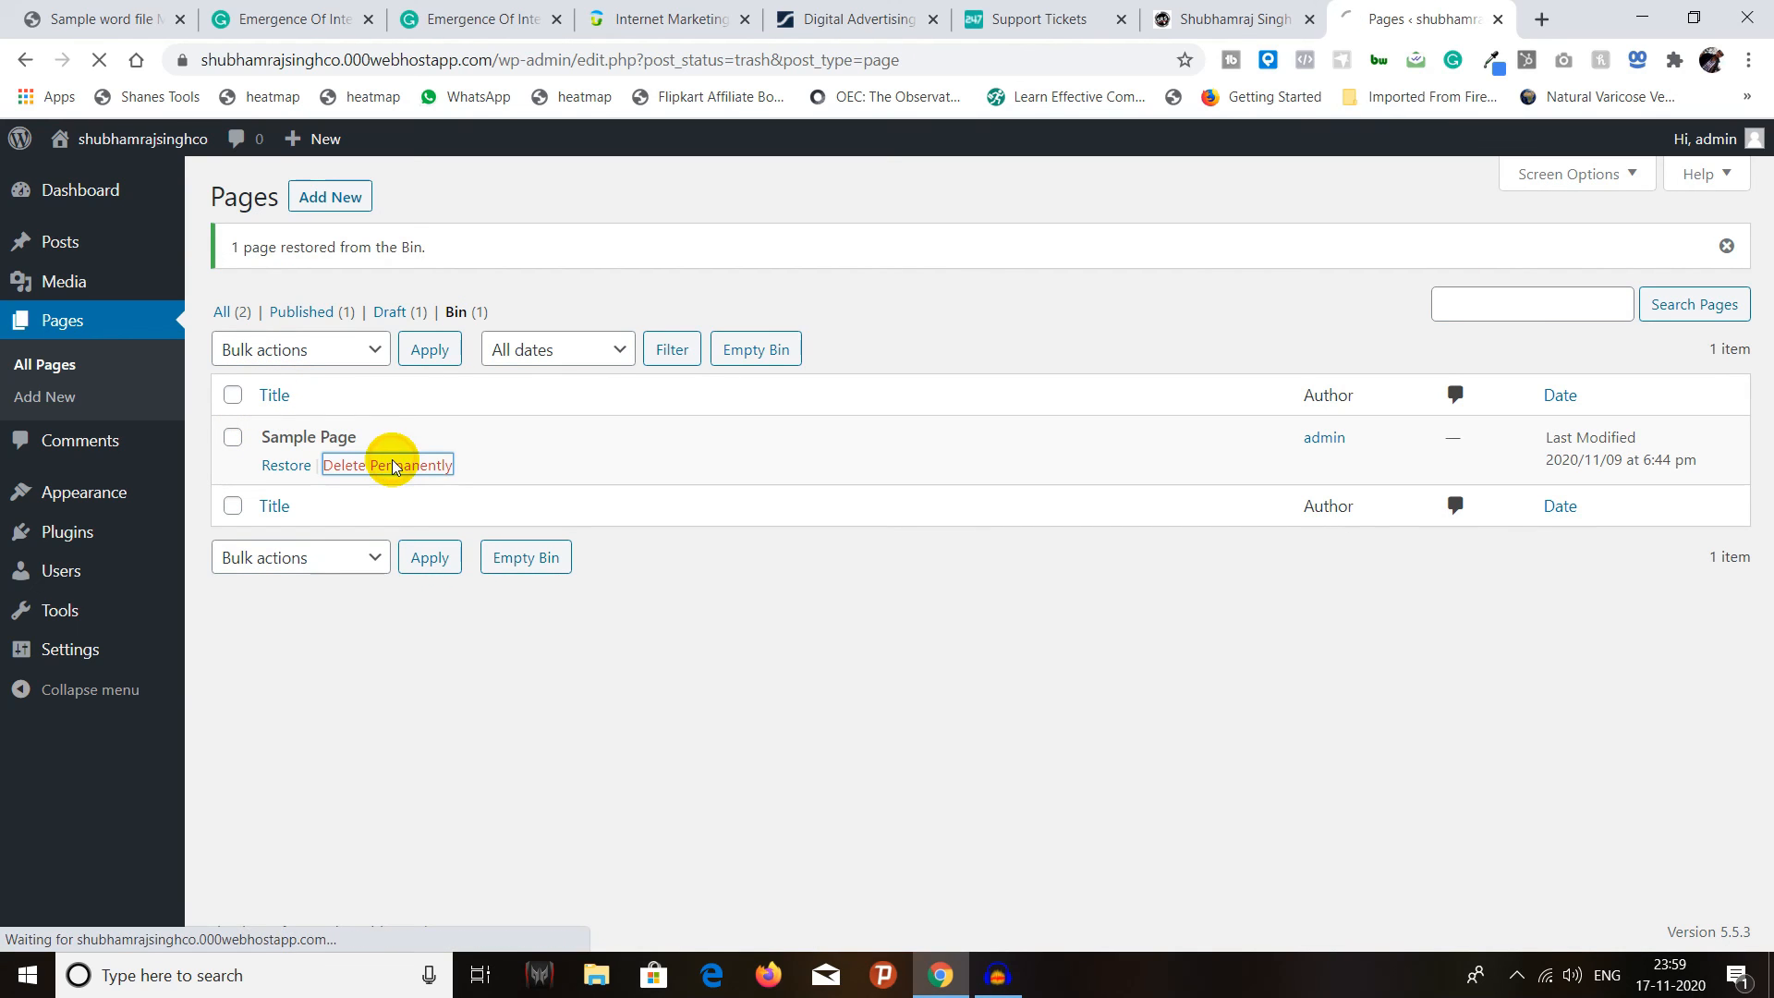
pyautogui.click(235, 313)
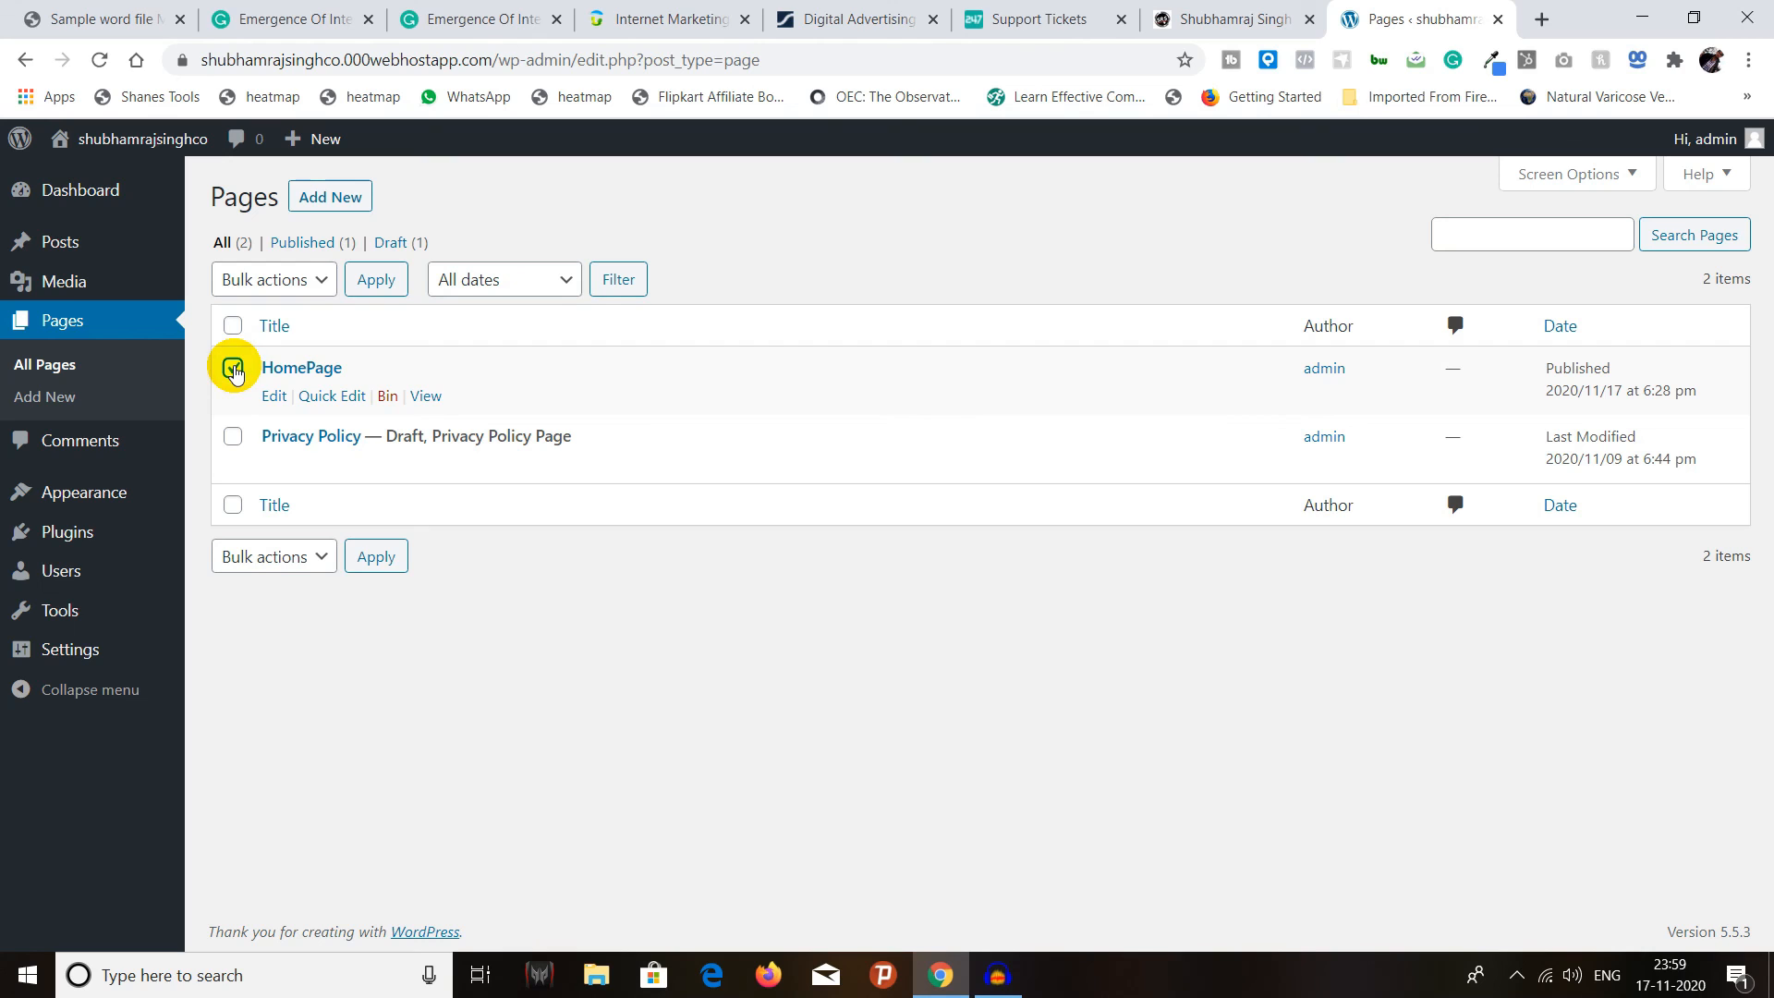
# - Move HomePage to the Bin and permanently delete it from there
pyautogui.click(387, 398)
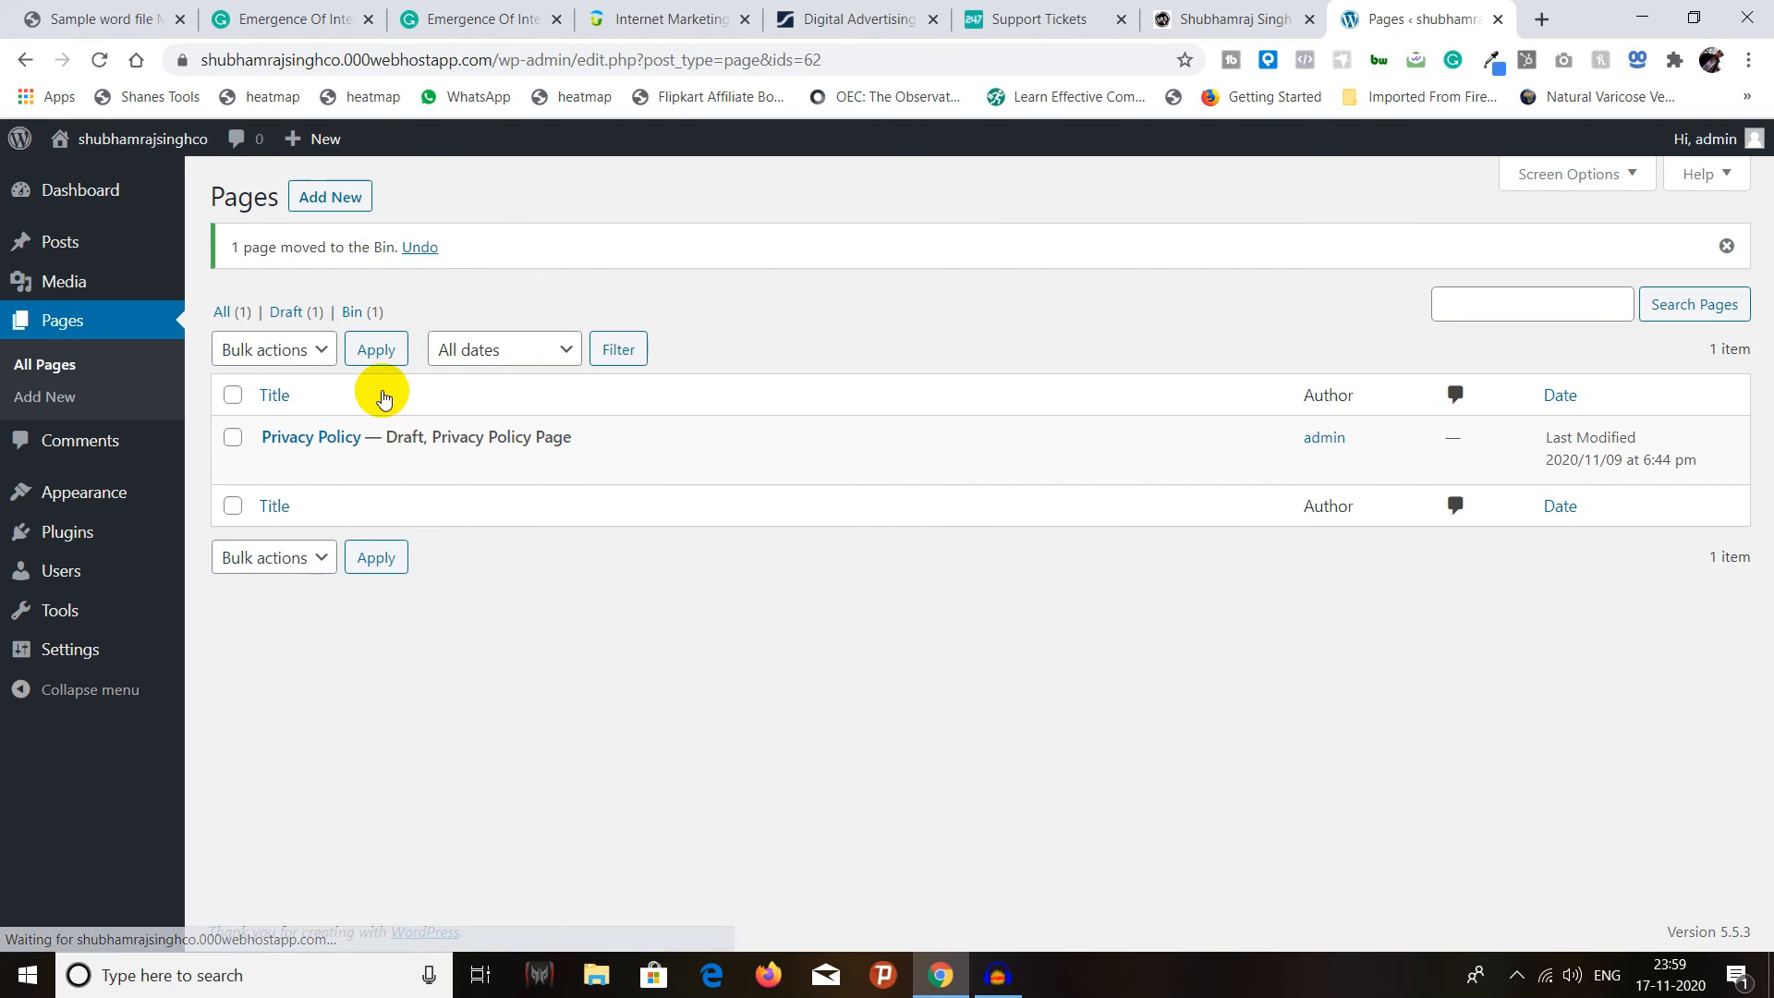
pyautogui.click(353, 314)
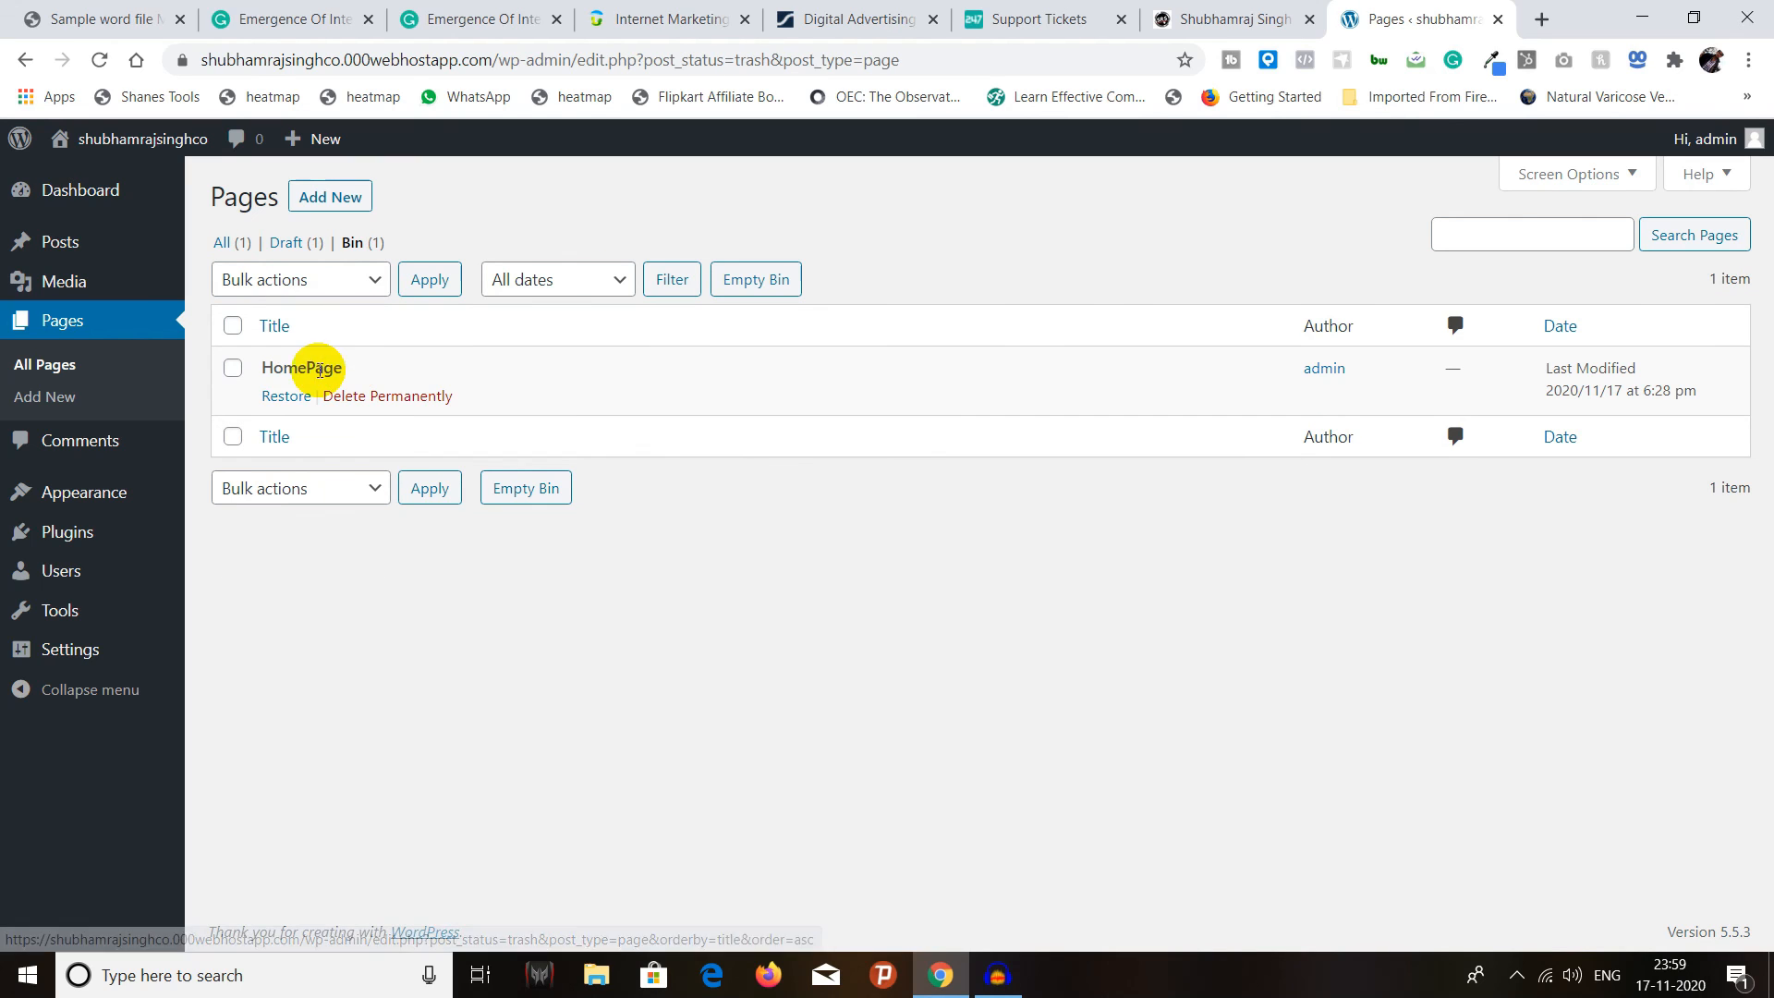
pyautogui.click(374, 398)
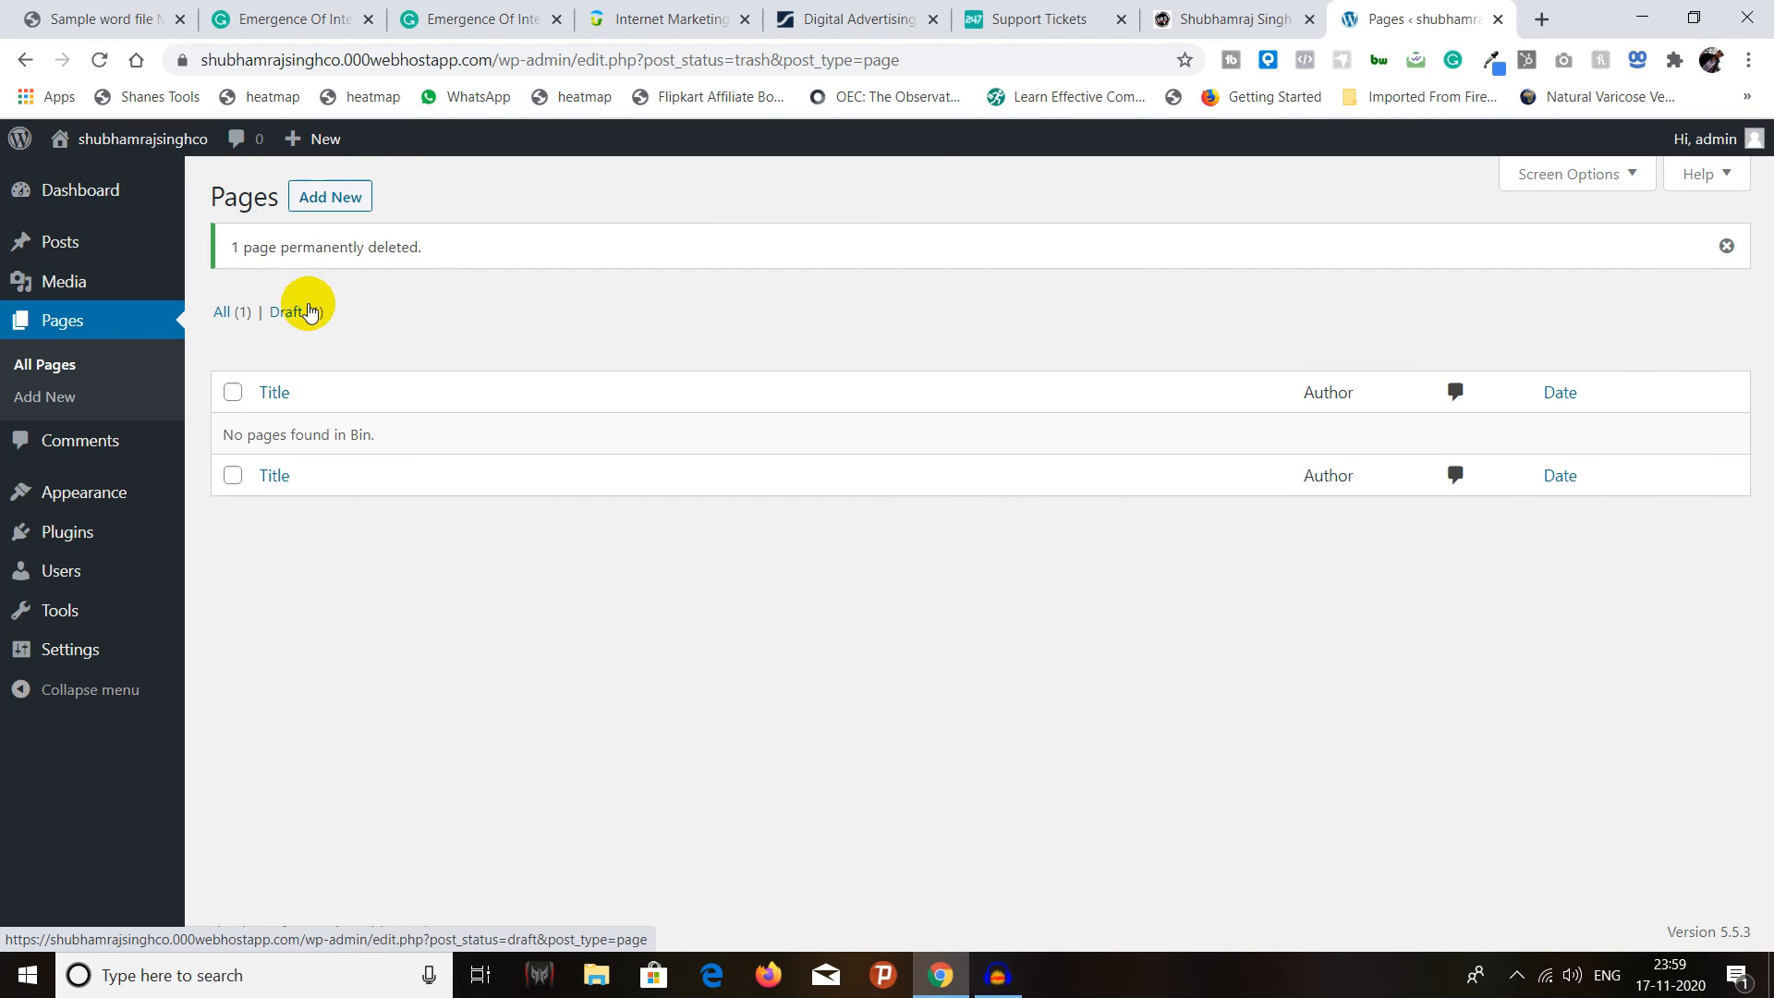